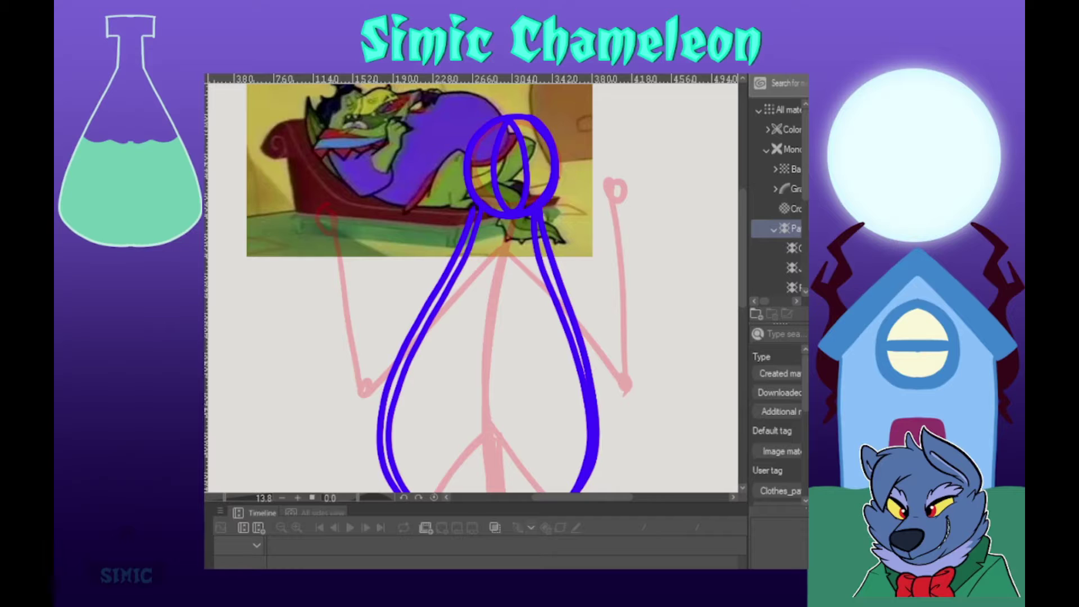
Step: Place a mirrored copy of the blue upper-arm oval at the opposite shoulder of the body
key("ctrl+t")
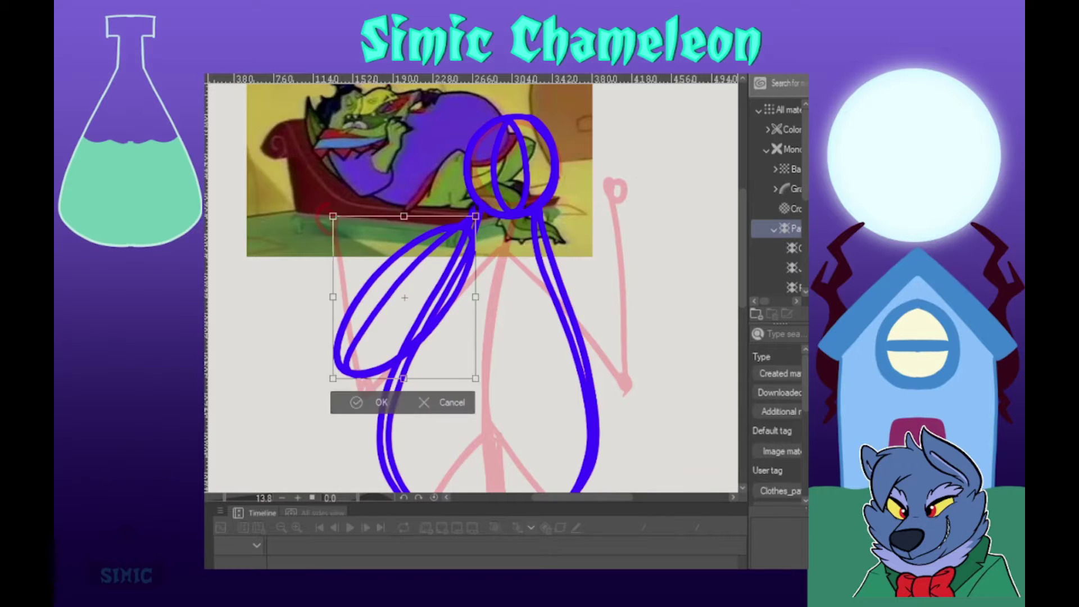
left_click_drag(404, 298, 595, 295)
scroll(533, 238, "down", 4)
key("Return")
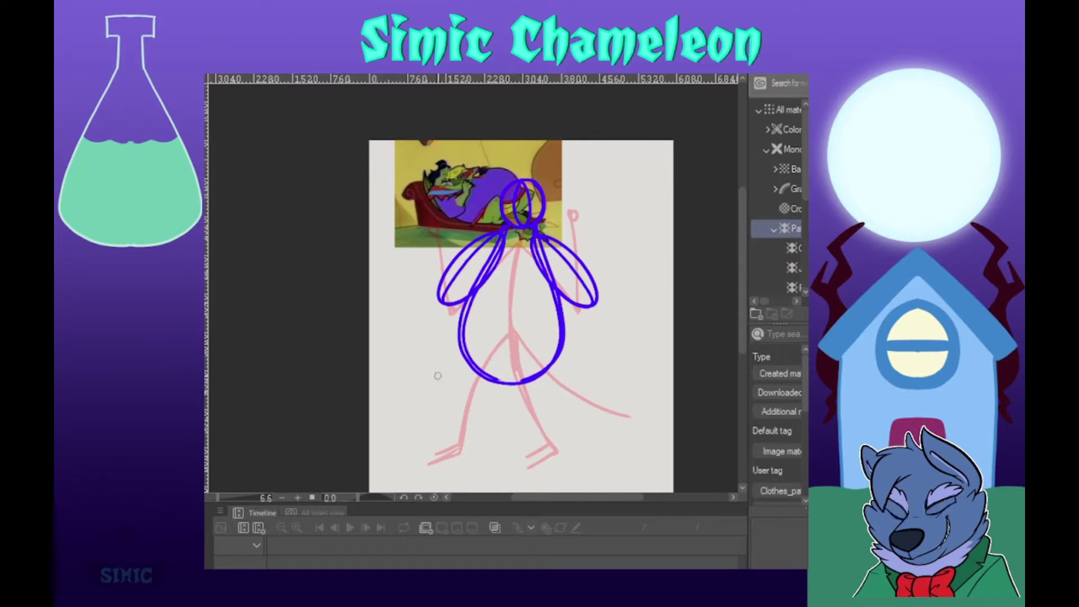
Step: Paste another arm oval and rotate it into a raised forearm joined to the elbow on the reference-picture side
scroll(541, 243, "up", 2)
key("ctrl+v")
key("ctrl+t")
left_click_drag(411, 286, 330, 278)
left_click_drag(378, 467, 525, 294)
left_click_drag(372, 268, 372, 272)
key("Return")
Step: Rotate the upper-arm oval on the tail side outward until it lies almost horizontal from the shoulder
scroll(382, 260, "down", 2)
scroll(464, 164, "up", 2)
key("ctrl+t")
left_click_drag(619, 286, 525, 223)
left_click_drag(521, 330, 538, 269)
key("Return")
Step: Paste another arm oval and angle it downward as the forearm of the outstretched arm
key("ctrl+v")
key("ctrl+t")
left_click_drag(667, 274, 593, 383)
left_click_drag(556, 292, 651, 327)
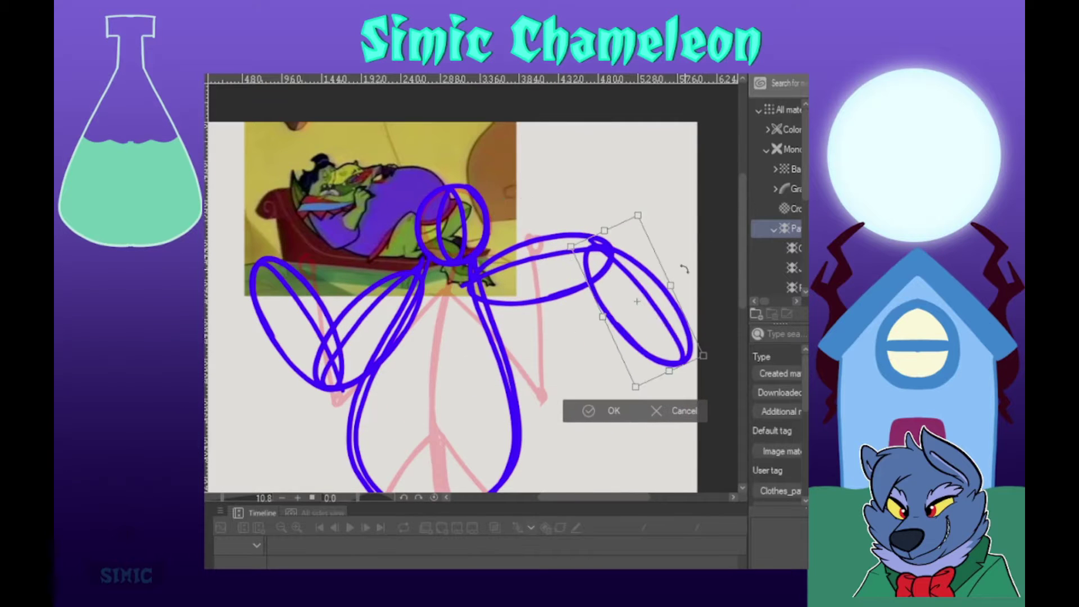
left_click_drag(684, 269, 690, 279)
left_click_drag(637, 304, 628, 297)
key("Return")
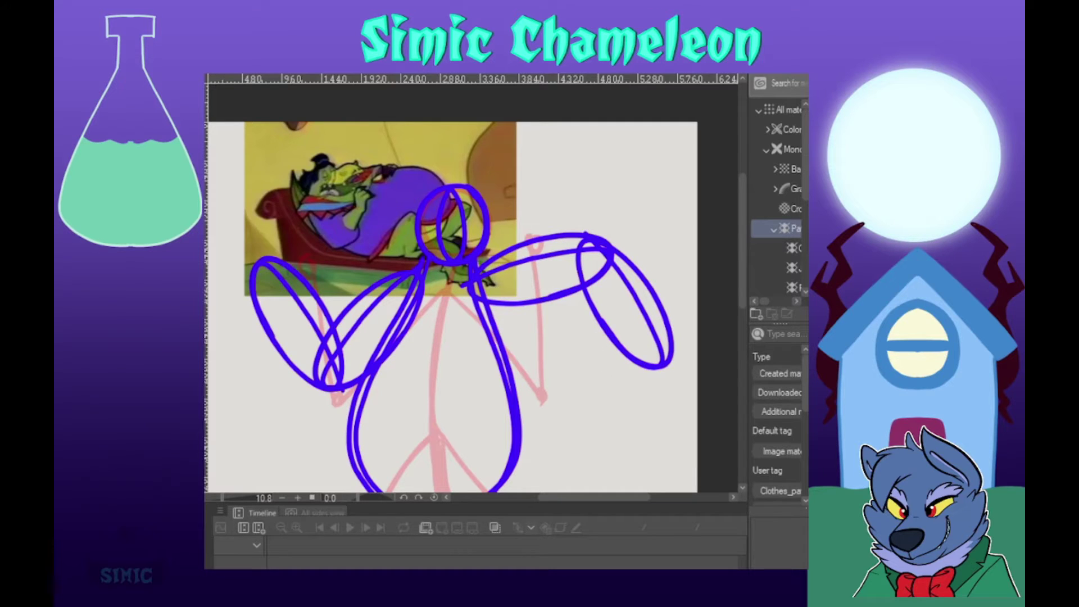
Step: Add a small blue circle as the hand at the end of each forearm
mouse_move(674, 357)
left_mouse_down()
mouse_move(643, 368)
mouse_move(681, 370)
mouse_move(640, 382)
mouse_move(494, 313)
mouse_move(252, 253)
left_mouse_up()
key("ctrl+v")
scroll(473, 288, "up", 1)
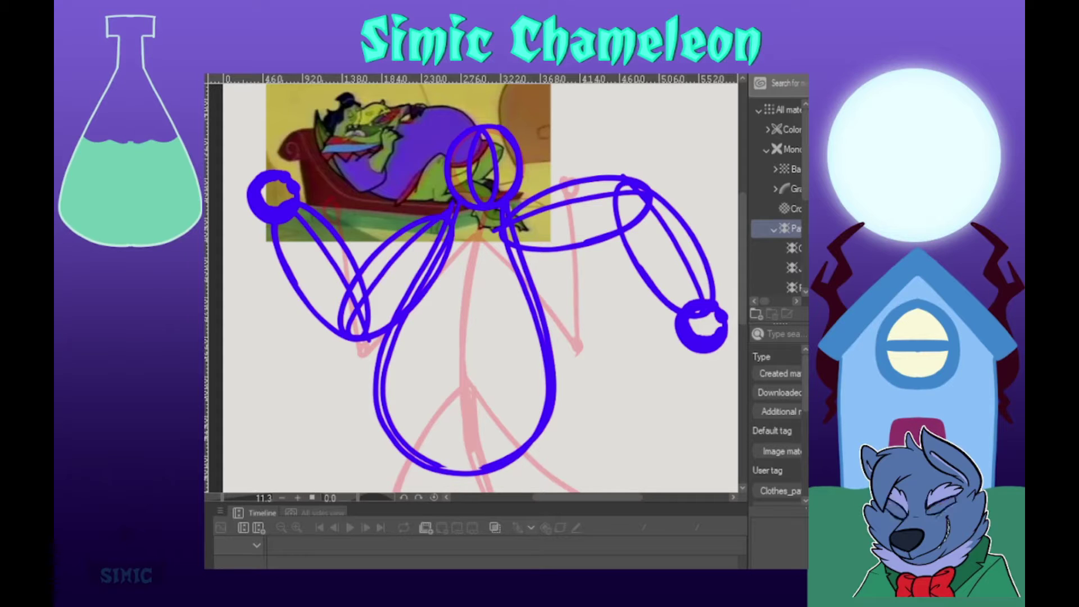
Step: Draw short finger strokes radiating from both blue hand circles
left_click_drag(257, 178, 243, 155)
left_click_drag(278, 170, 267, 149)
left_click_drag(250, 194, 232, 183)
left_click_drag(299, 187, 316, 172)
left_click_drag(676, 324, 660, 343)
left_click_drag(701, 353, 702, 378)
left_click_drag(720, 347, 723, 368)
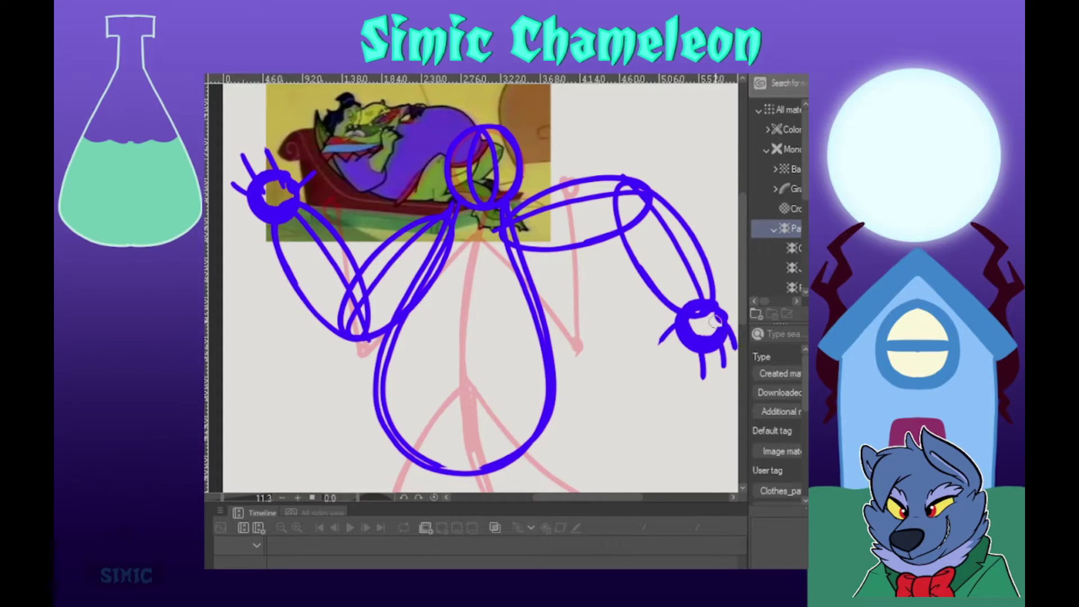
Step: Sketch two slightly bent legs with oval feet below the blue body, roughly following the pink stick figure
scroll(443, 175, "down", 3)
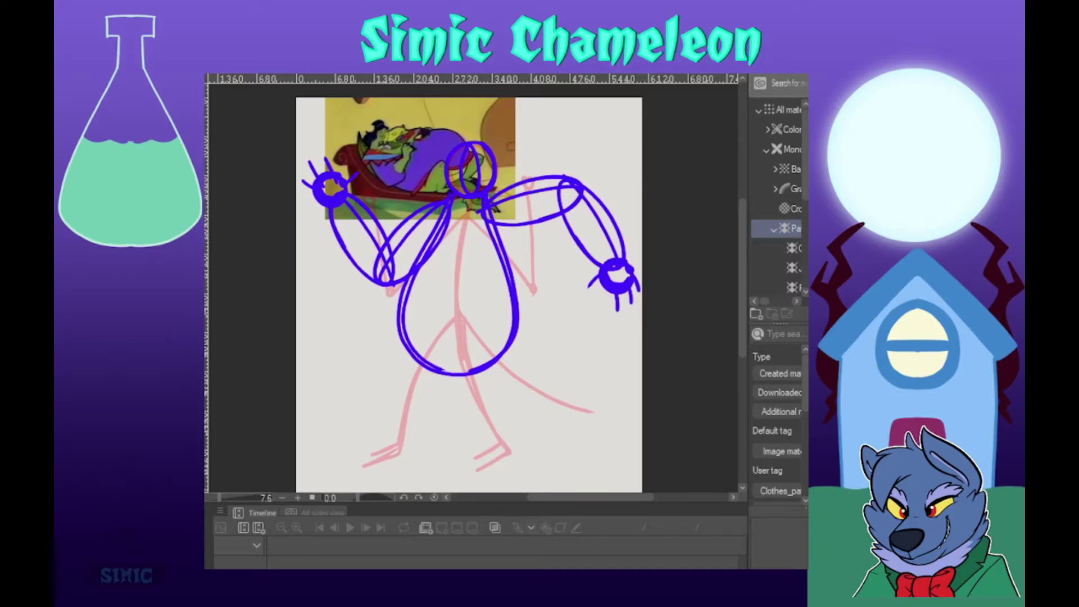
scroll(359, 186, "down", 1)
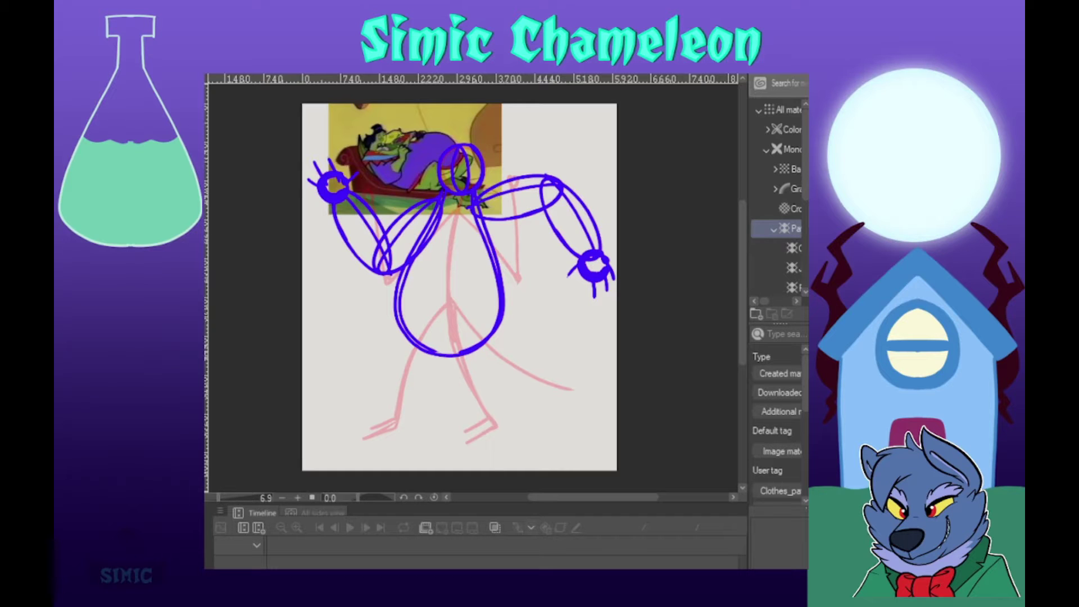
left_click_drag(413, 341, 394, 435)
left_click_drag(393, 436, 396, 437)
mouse_move(480, 338)
left_mouse_down()
mouse_move(486, 431)
mouse_move(470, 444)
mouse_move(496, 450)
mouse_move(484, 431)
left_mouse_up()
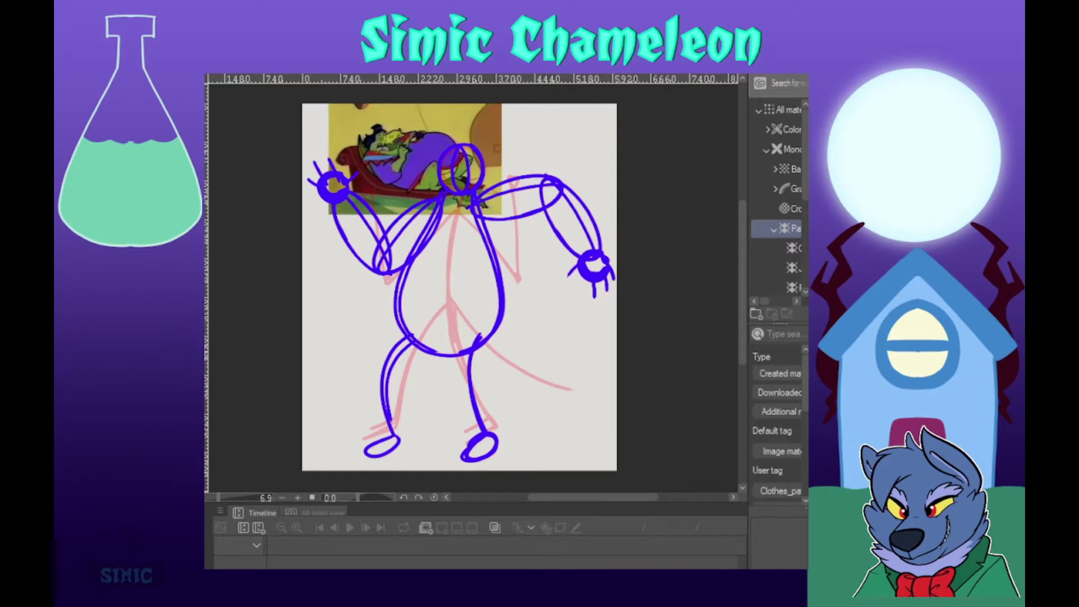
Step: Draw the tail as a long blue curve sweeping down and outward from the lower body, redoing the first attempt
mouse_move(487, 339)
left_mouse_down()
mouse_move(484, 315)
mouse_move(569, 368)
left_mouse_up()
scroll(484, 315, "down", 1)
key("ctrl+z")
left_click_drag(487, 312, 591, 371)
Step: Scale the whole blue construction sketch down slightly and reposition it on the page
scroll(606, 302, "down", 2)
key("ctrl+t")
left_click_drag(601, 168, 586, 181)
left_click_drag(495, 328, 501, 307)
key("Return")
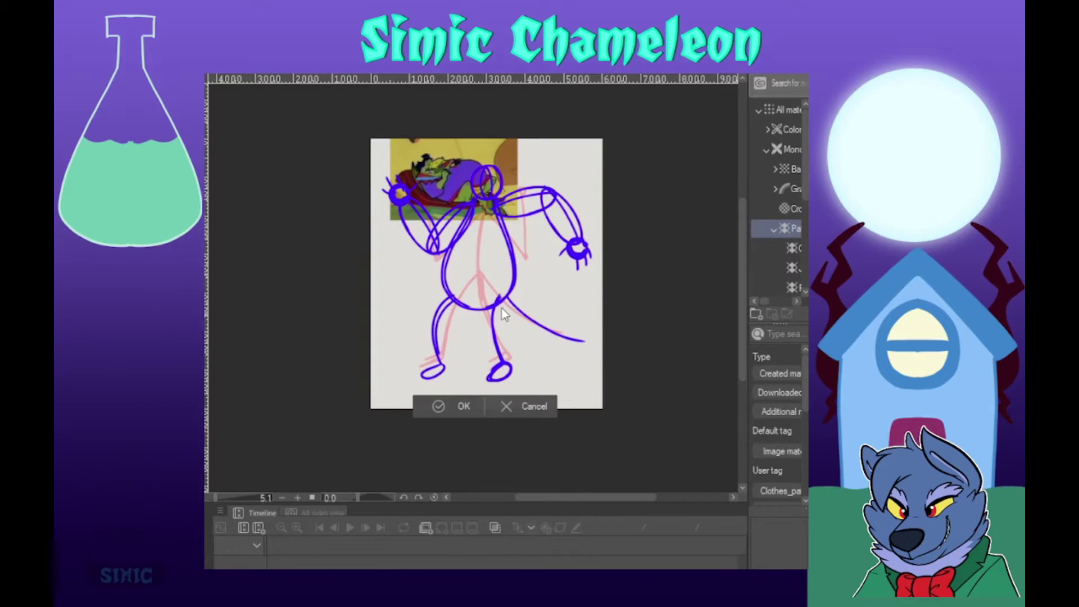
scroll(507, 248, "up", 3)
key("ctrl+z")
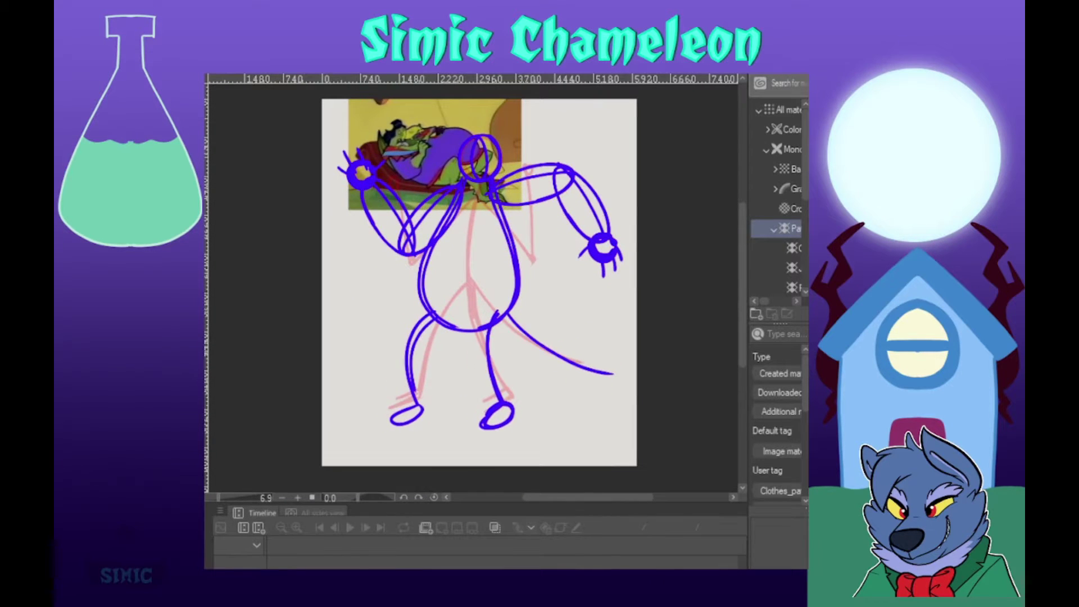
Step: Draw the upper snout in red over the blue head circle, with curved muzzle lines and nostril shapes
scroll(460, 110, "up", 7)
scroll(476, 178, "down", 3)
scroll(469, 158, "up", 9)
left_click_drag(498, 248, 531, 322)
mouse_move(498, 243)
left_mouse_down()
mouse_move(396, 378)
mouse_move(499, 243)
left_mouse_up()
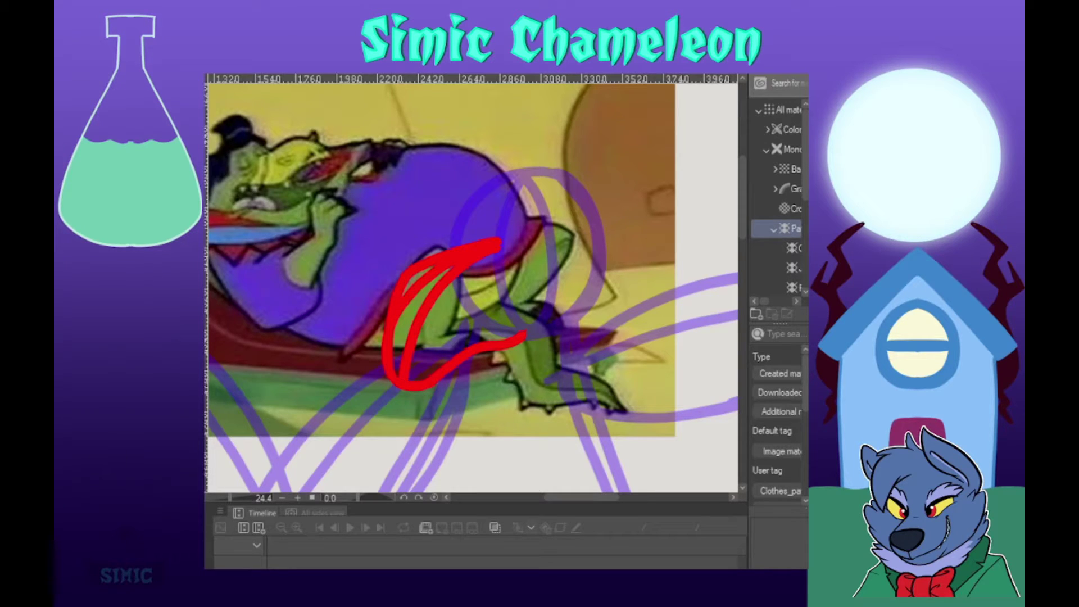
mouse_move(427, 324)
left_mouse_down()
mouse_move(442, 291)
mouse_move(455, 326)
left_mouse_up()
mouse_move(383, 326)
left_mouse_down()
mouse_move(386, 281)
mouse_move(395, 294)
left_mouse_up()
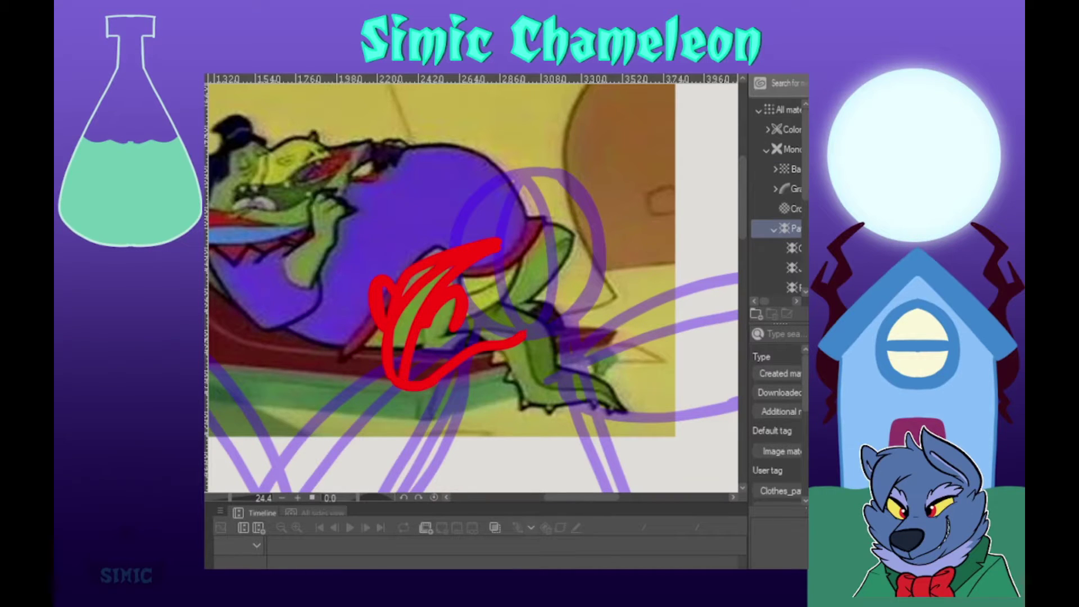
Step: Draw the open mouth and rounded lower jaw in red beneath the snout, redoing the jaw line once
scroll(472, 289, "down", 1)
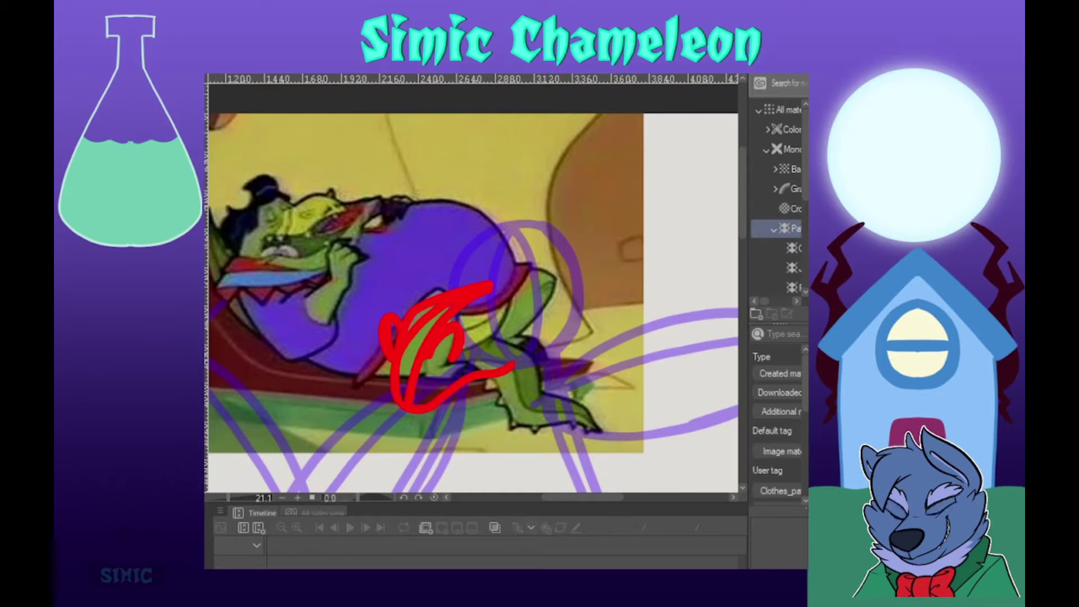
mouse_move(416, 415)
left_mouse_down()
mouse_move(507, 392)
mouse_move(516, 367)
left_mouse_up()
left_click_drag(412, 428, 540, 421)
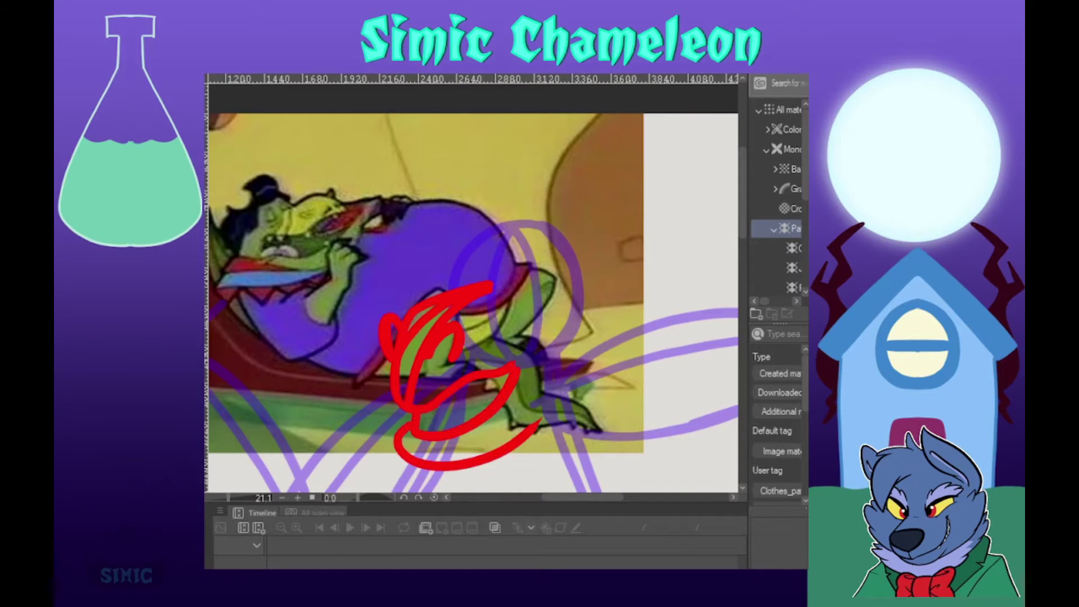
key("ctrl+z")
left_click_drag(413, 421, 560, 388)
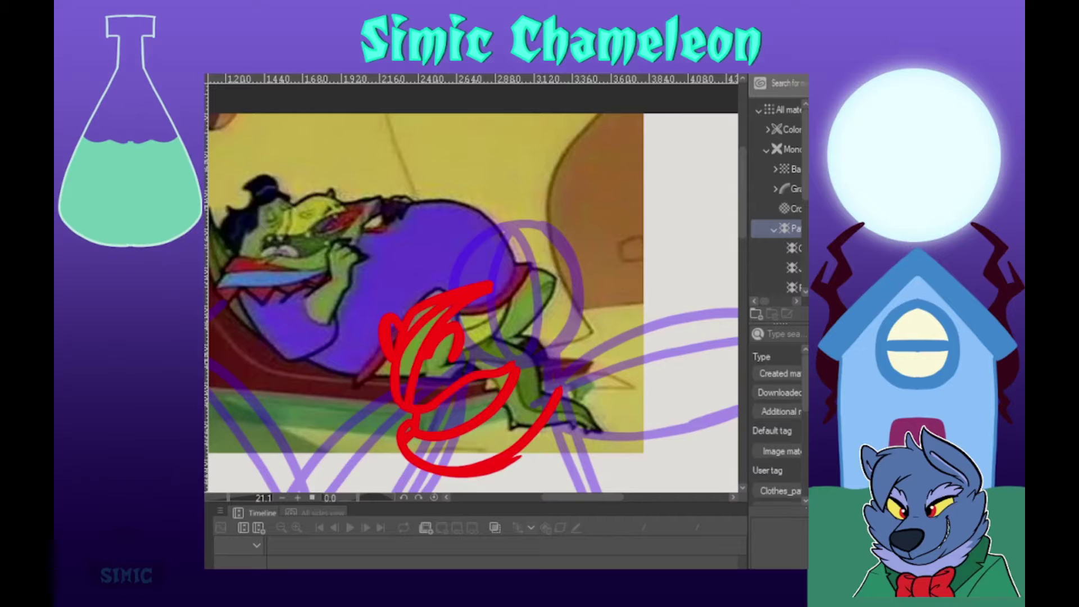
Step: Draw a half-round eye with a brow arc above the snout and duplicate it for the second eye
left_click_drag(496, 284, 555, 278)
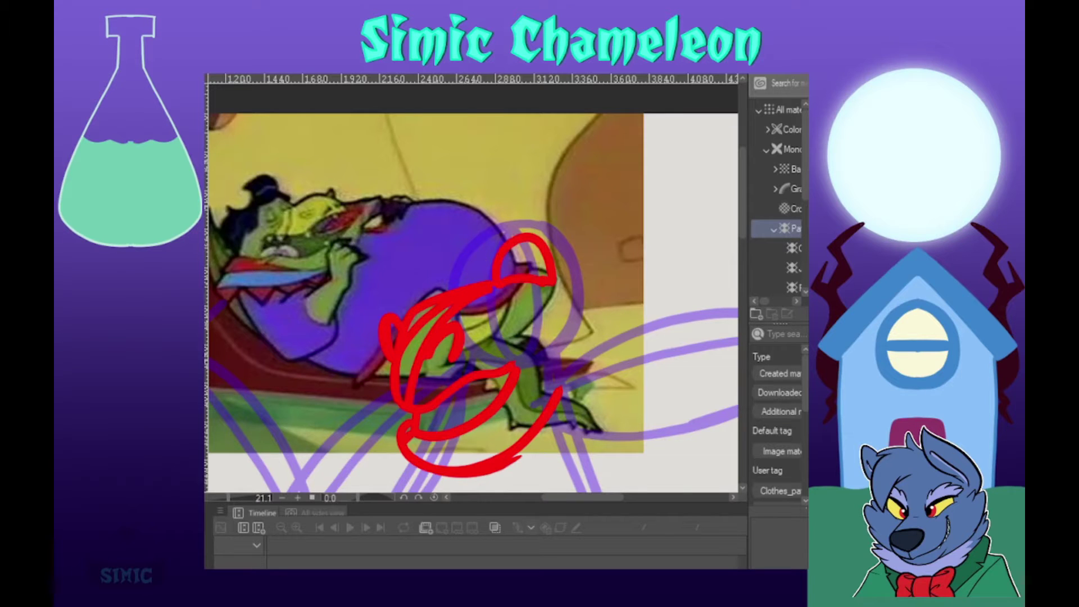
left_click_drag(498, 218, 563, 237)
key("ctrl+z")
mouse_move(499, 225)
left_mouse_down()
mouse_move(551, 229)
mouse_move(471, 264)
mouse_move(489, 269)
left_mouse_up()
key("ctrl+c")
key("ctrl+v")
key("ctrl+t")
key("Return")
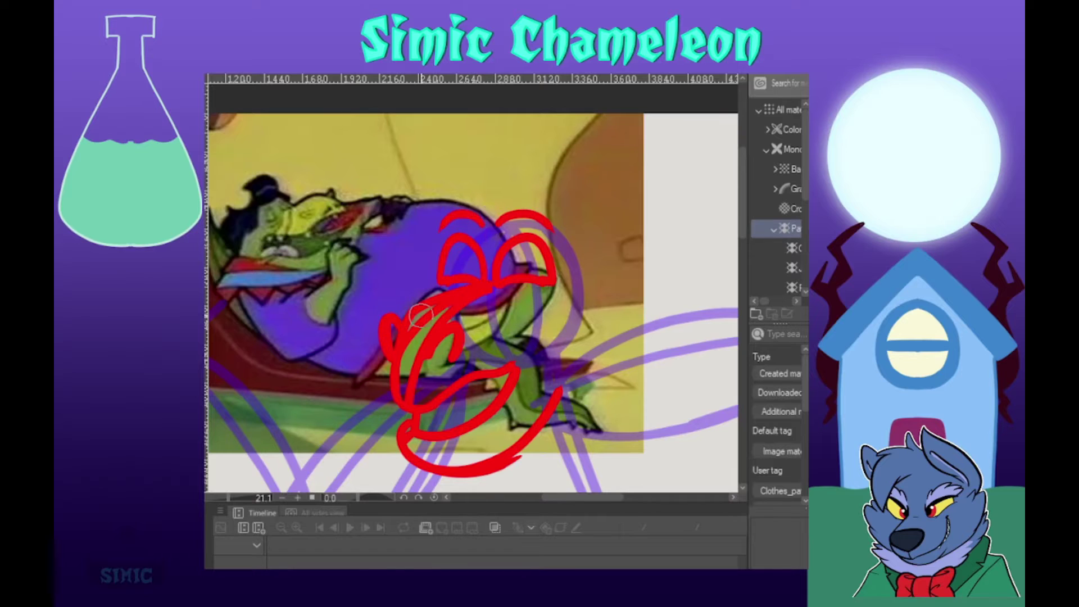
mouse_move(493, 215)
left_mouse_down()
mouse_move(466, 225)
mouse_move(539, 137)
mouse_move(554, 217)
left_mouse_up()
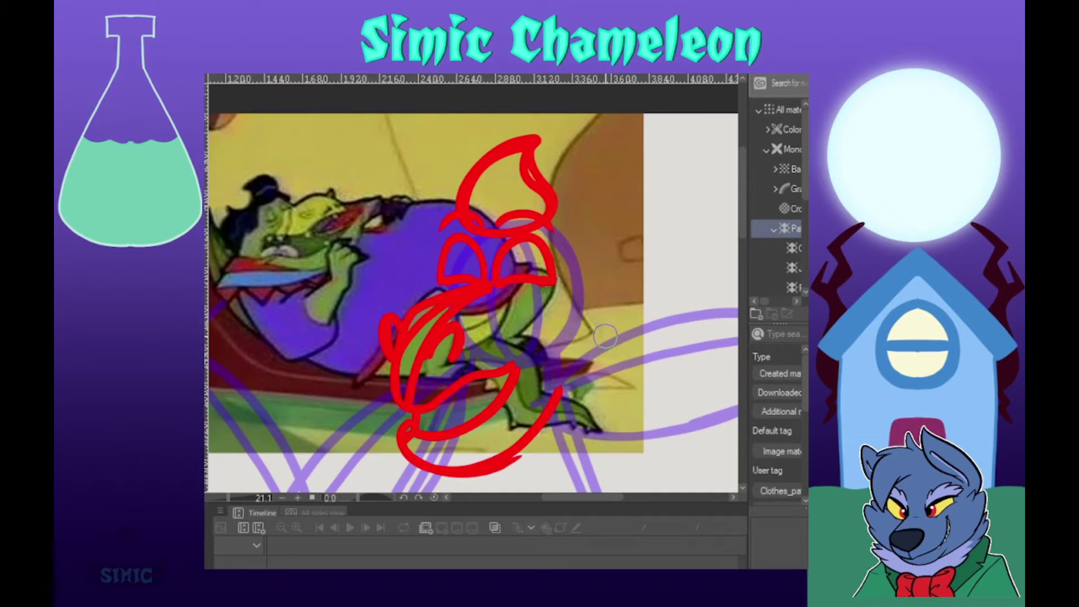
Step: Refine the pointed head crest and add the sides of the face plus a pointed frill behind the head
left_click_drag(461, 211, 554, 207)
left_click_drag(454, 214, 419, 295)
mouse_move(548, 227)
left_mouse_down()
mouse_move(566, 230)
mouse_move(575, 300)
left_mouse_up()
mouse_move(561, 195)
left_mouse_down()
mouse_move(589, 303)
mouse_move(613, 203)
mouse_move(655, 193)
left_mouse_up()
left_click_drag(646, 212, 639, 303)
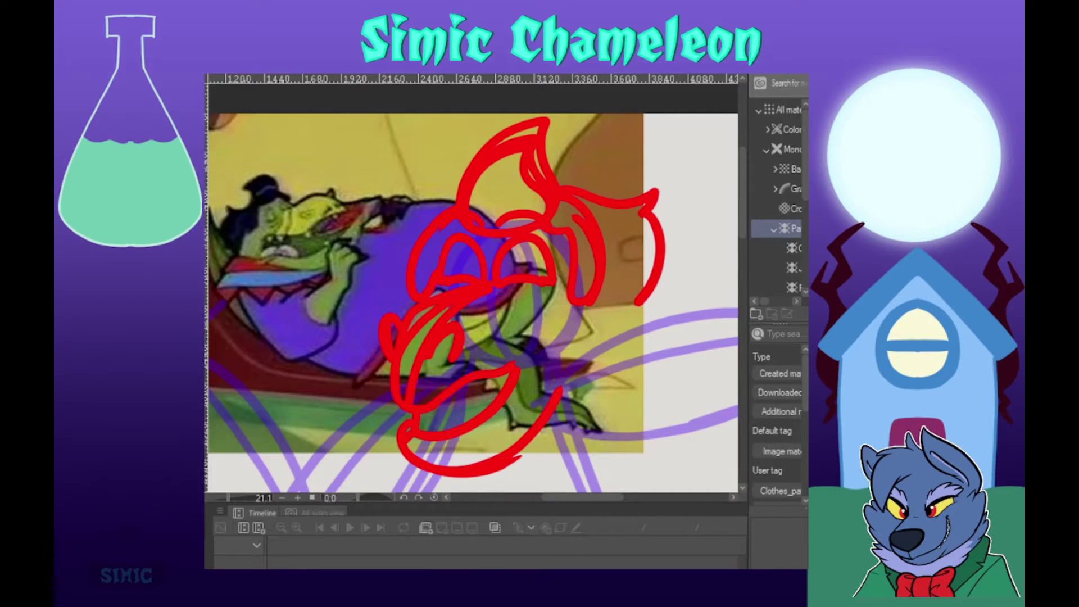
Step: Continue the back of the head in red from the frill down to the lower jaw
left_click_drag(607, 245, 648, 343)
left_click_drag(648, 343, 518, 454)
scroll(455, 387, "down", 3)
left_click_drag(461, 377, 443, 378)
Step: Draw the pear-shaped torso in red with an inner belly panel divided by curved horizontal bands
scroll(444, 360, "down", 2)
scroll(444, 353, "down", 2)
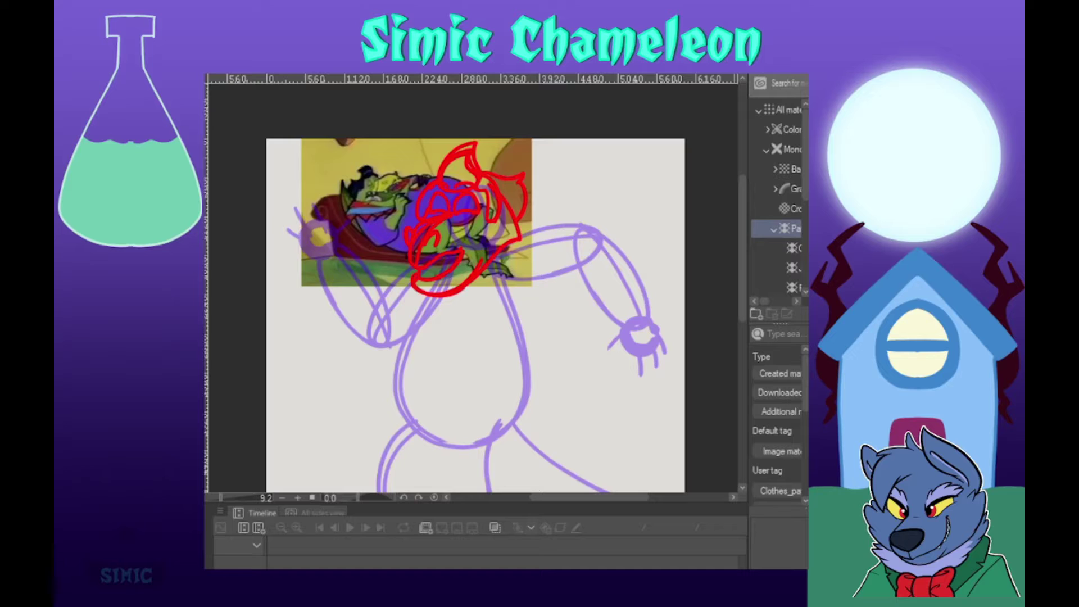
mouse_move(518, 240)
left_mouse_down()
mouse_move(541, 299)
mouse_move(535, 415)
left_mouse_up()
key("ctrl+z")
left_click_drag(418, 293, 512, 455)
left_click_drag(520, 245, 498, 456)
mouse_move(409, 286)
left_mouse_down()
mouse_move(426, 258)
mouse_move(570, 430)
left_mouse_up()
left_click_drag(512, 227, 544, 413)
left_click_drag(419, 289, 540, 280)
mouse_move(548, 337)
left_mouse_down()
mouse_move(410, 344)
mouse_move(543, 396)
left_mouse_up()
Step: Draw both thick, bent legs and their feet in red over the blue leg guides
scroll(543, 396, "down", 3)
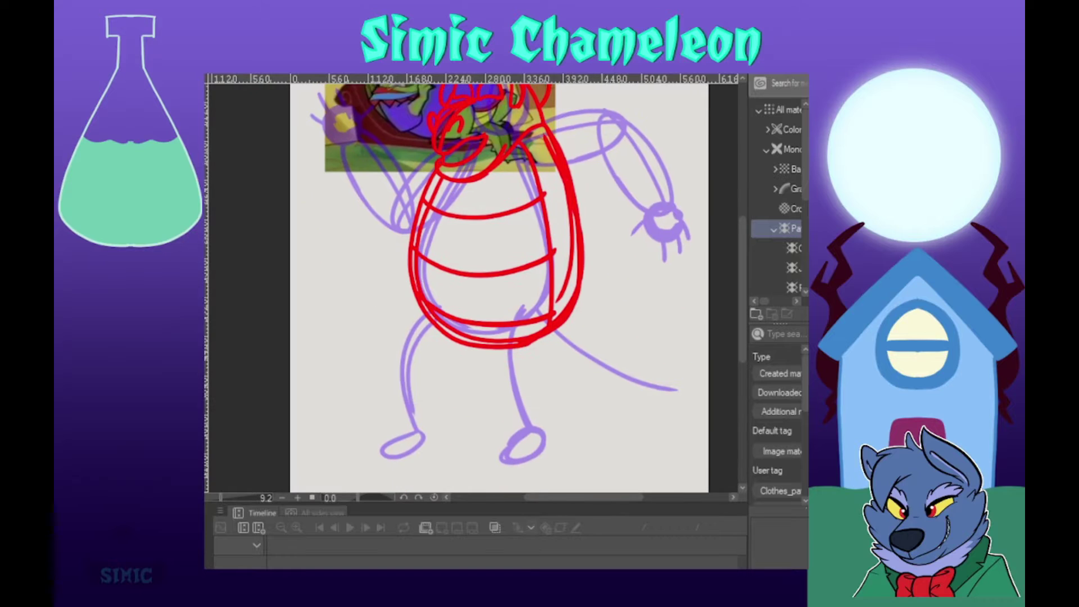
left_click_drag(421, 312, 421, 440)
key("ctrl+z")
mouse_move(418, 312)
left_mouse_down()
mouse_move(396, 390)
mouse_move(419, 434)
left_mouse_up()
left_click_drag(461, 343, 429, 439)
mouse_move(421, 306)
left_mouse_down()
mouse_move(396, 344)
mouse_move(411, 428)
mouse_move(392, 471)
left_mouse_up()
left_click_drag(428, 435, 397, 478)
mouse_move(392, 456)
left_mouse_down()
mouse_move(419, 463)
mouse_move(412, 476)
left_mouse_up()
left_click_drag(524, 308, 494, 481)
left_click_drag(586, 277, 528, 439)
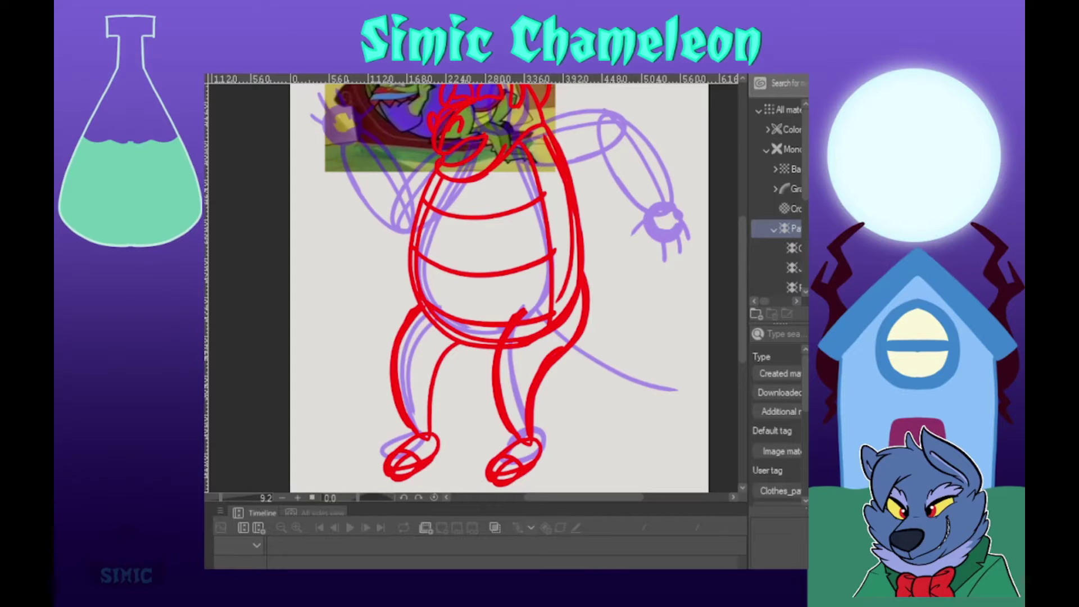
Step: Widen the canvas to 8000 px
left_click_drag(478, 253, 431, 340)
type("8000")
key("Return")
Step: Draw a thick red tail tapering from the lower back to a point at the widened side of the canvas
scroll(473, 286, "down", 2)
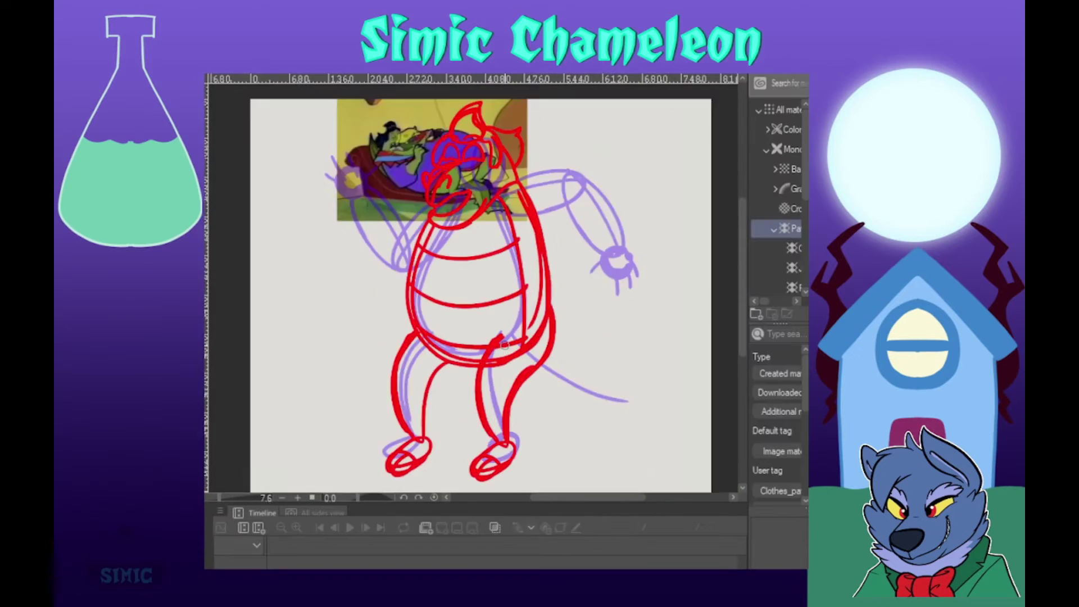
scroll(436, 287, "up", 1)
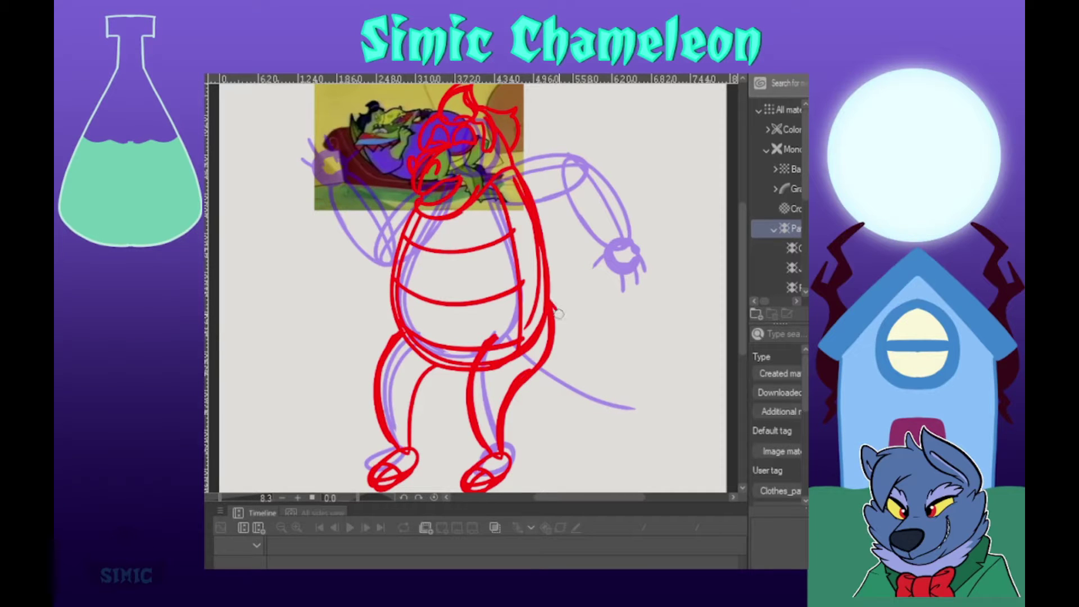
left_click_drag(549, 296, 708, 435)
left_click_drag(533, 376, 708, 438)
left_click_drag(550, 298, 654, 406)
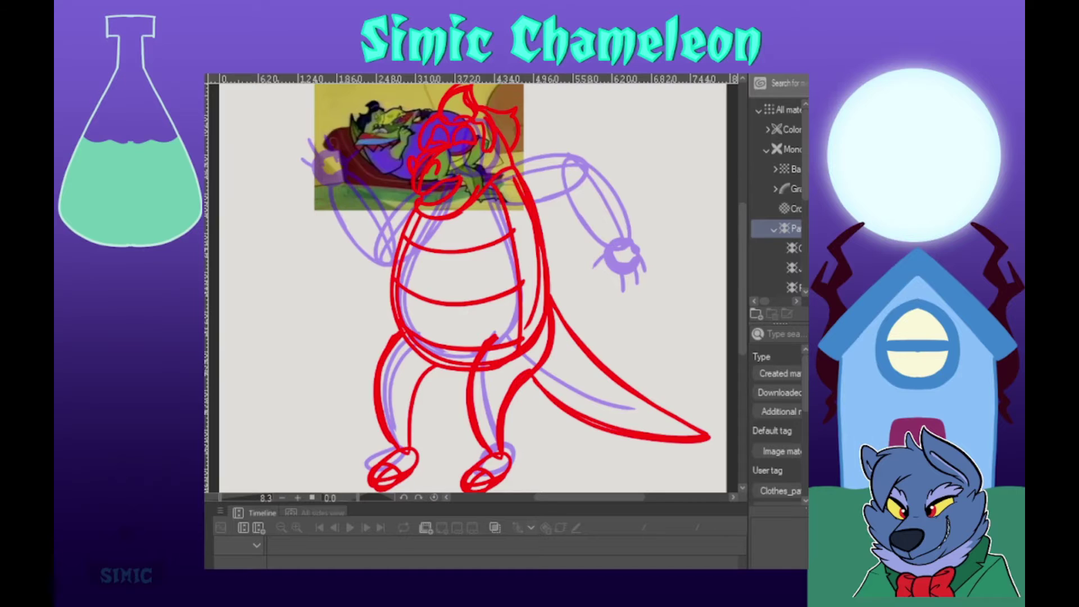
Step: Draw a red oval upper arm from the shoulder to the elbow of the raised arm
left_click_drag(373, 196, 393, 276)
scroll(394, 276, "up", 1)
scroll(394, 276, "down", 2)
scroll(396, 281, "up", 4)
mouse_move(446, 251)
left_mouse_down()
mouse_move(482, 342)
mouse_move(517, 288)
left_mouse_up()
scroll(405, 245, "down", 3)
Step: Duplicate the red upper-arm oval and rotate the copy into the raised forearm
key("ctrl+c")
key("ctrl+v")
key("ctrl+t")
mouse_move(495, 224)
left_mouse_down()
mouse_move(465, 330)
mouse_move(402, 324)
left_mouse_up()
left_click(312, 374)
Step: Duplicate the red arm oval and position it nearly horizontally as the opposite upper arm
key("ctrl+c")
key("ctrl+v")
key("ctrl+t")
left_click_drag(335, 272, 634, 256)
scroll(669, 229, "down", 1)
left_click_drag(671, 218, 600, 187)
left_click_drag(599, 262, 556, 238)
left_click(518, 321)
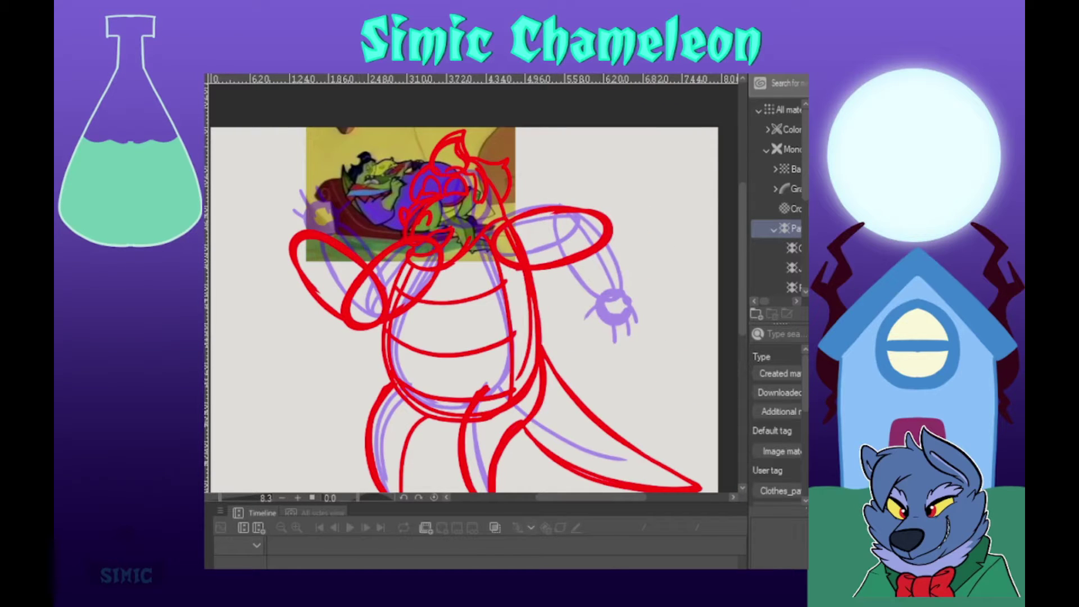
Step: Duplicate the outstretched upper-arm oval and rotate the copy downward as its forearm
key("ctrl+c")
key("ctrl+v")
key("ctrl+t")
left_click_drag(630, 225, 609, 298)
left_click_drag(578, 253, 633, 272)
left_click(578, 352)
Step: Draw a round red hand at the end of each forearm
scroll(292, 244, "up", 5)
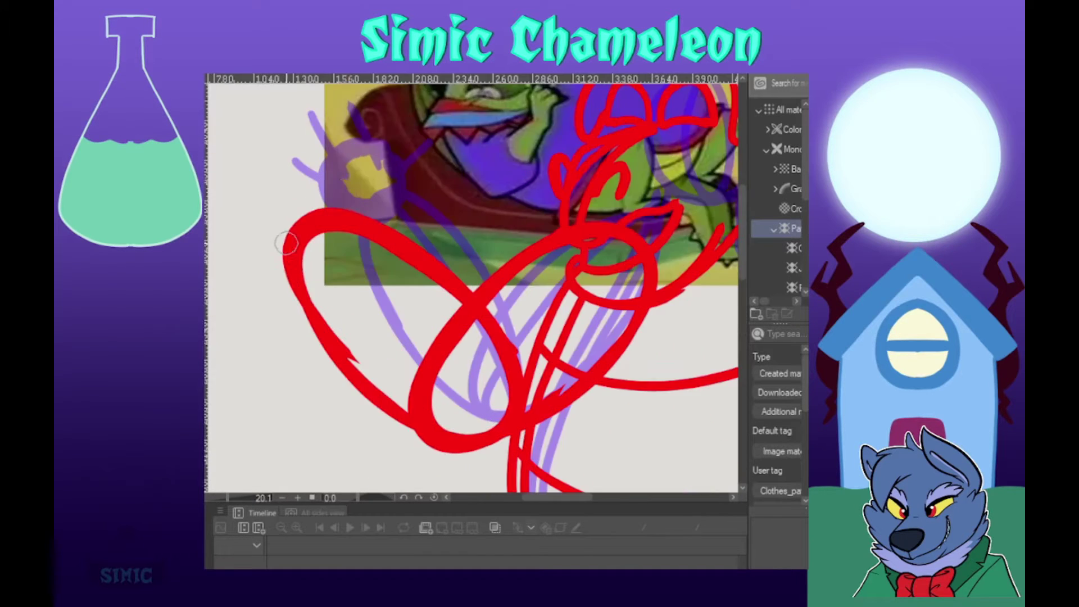
scroll(297, 247, "down", 5)
left_click_drag(586, 288, 583, 282)
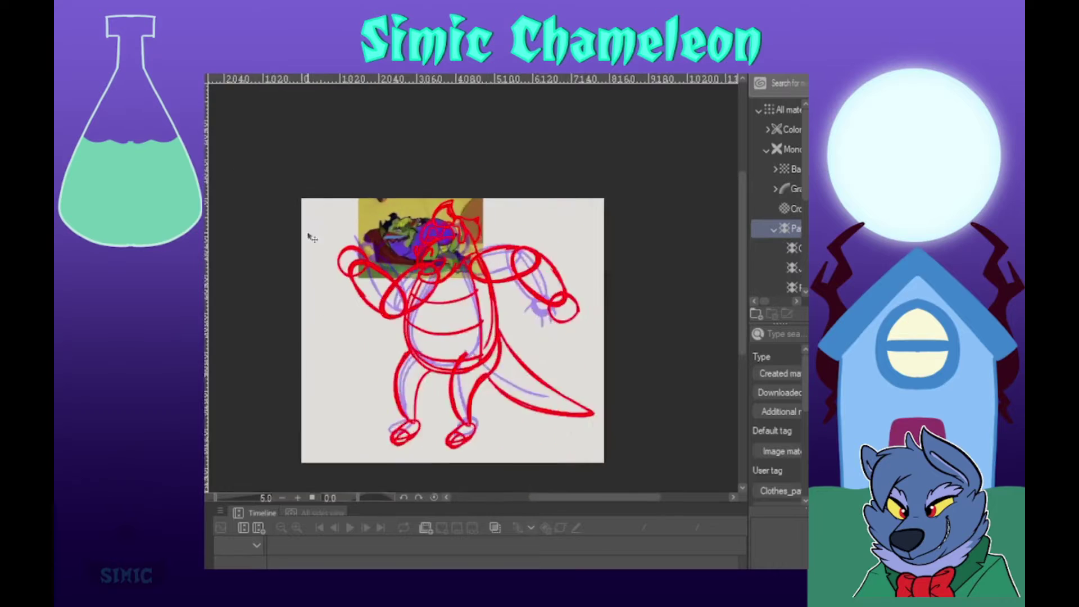
Step: Add red finger strokes radiating from both hands
scroll(308, 234, "up", 3)
left_click_drag(327, 192, 344, 236)
mouse_move(285, 226)
left_mouse_down()
mouse_move(309, 254)
mouse_move(303, 284)
mouse_move(252, 258)
left_mouse_up()
left_click_drag(618, 393, 453, 230)
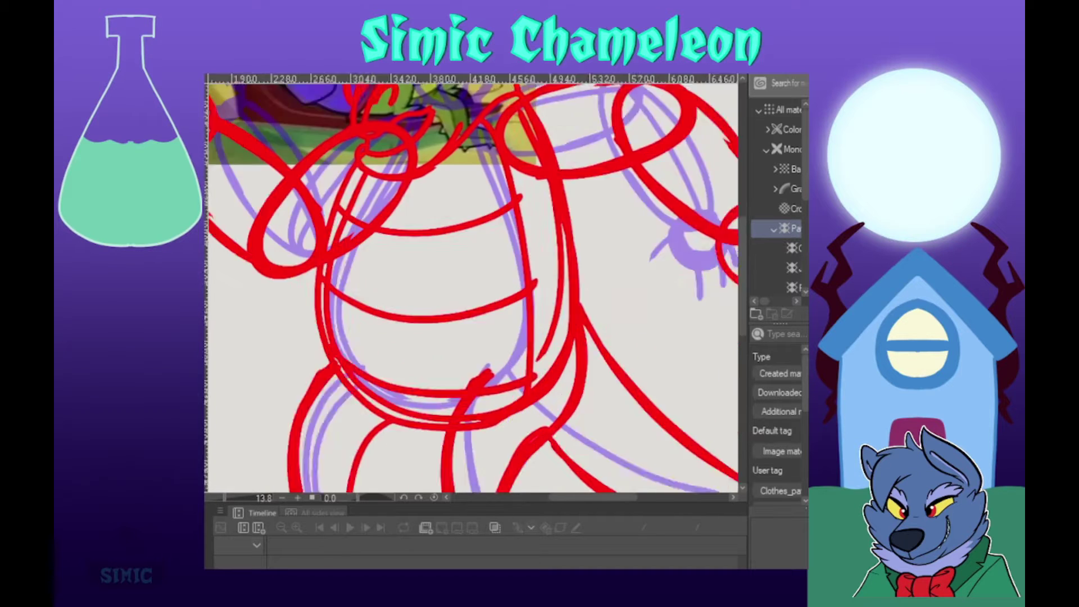
left_click_drag(584, 281, 452, 287)
left_click_drag(631, 297, 639, 332)
left_click_drag(658, 272, 678, 305)
scroll(473, 281, "down", 2)
left_click_drag(369, 184, 349, 214)
scroll(543, 257, "down", 3)
scroll(509, 346, "down", 1)
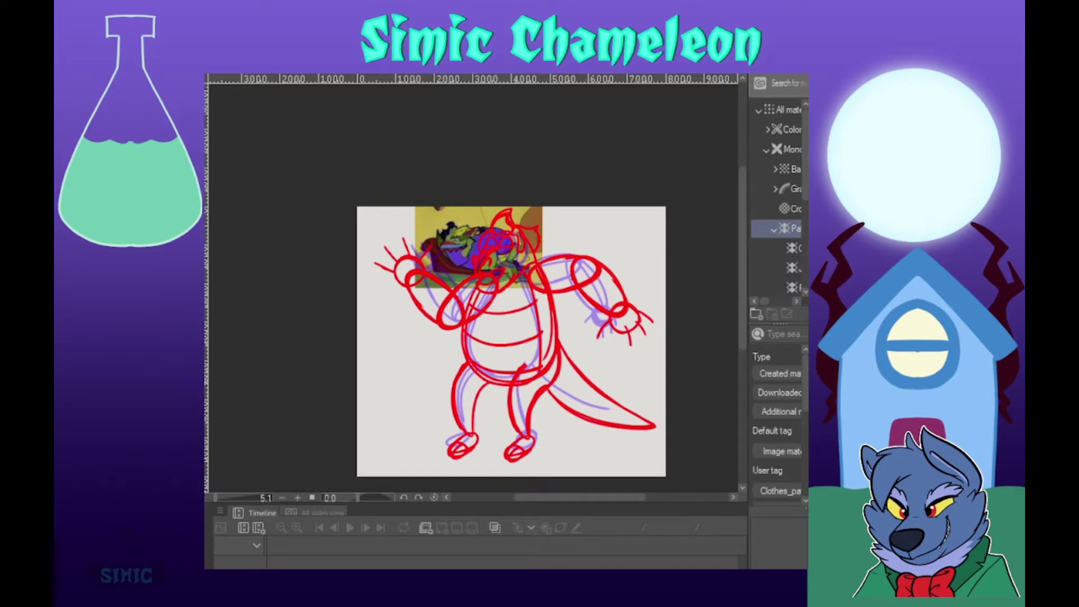
Step: Draw a red bat-like wing with a scalloped lower edge behind the outstretched arm, from the shoulder to the lower back
scroll(562, 292, "up", 4)
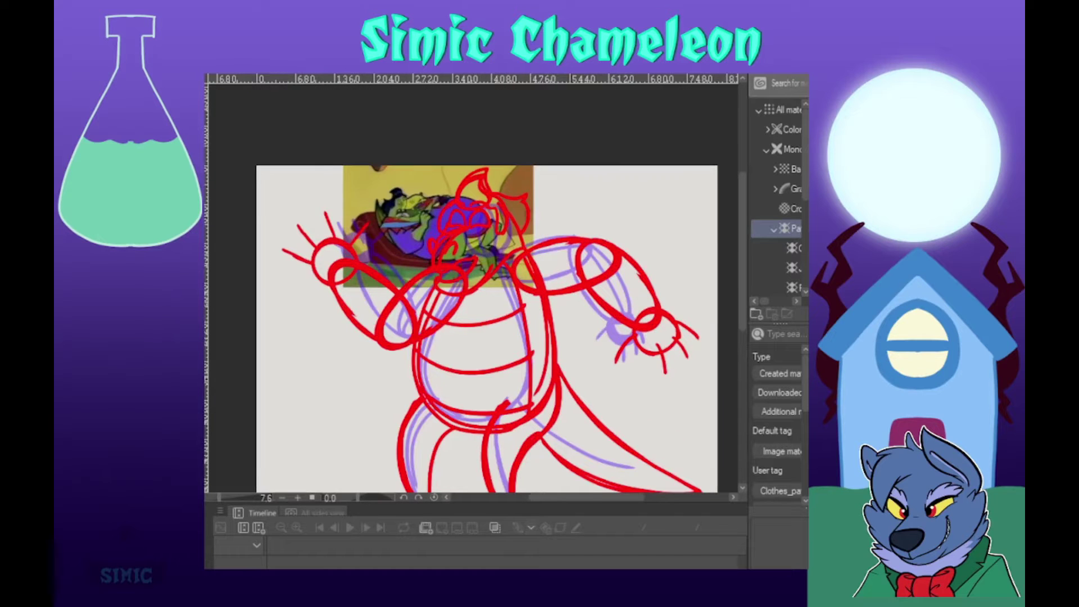
mouse_move(522, 244)
left_mouse_down()
mouse_move(524, 175)
mouse_move(636, 397)
left_mouse_up()
left_click_drag(637, 397, 577, 392)
left_click_drag(576, 392, 518, 386)
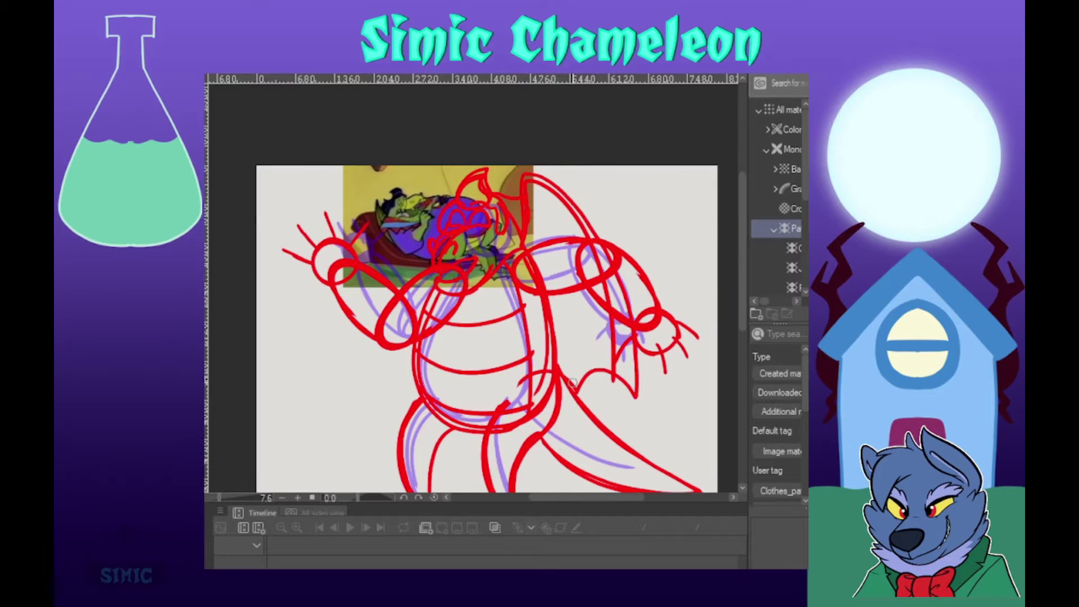
left_click_drag(523, 192, 509, 217)
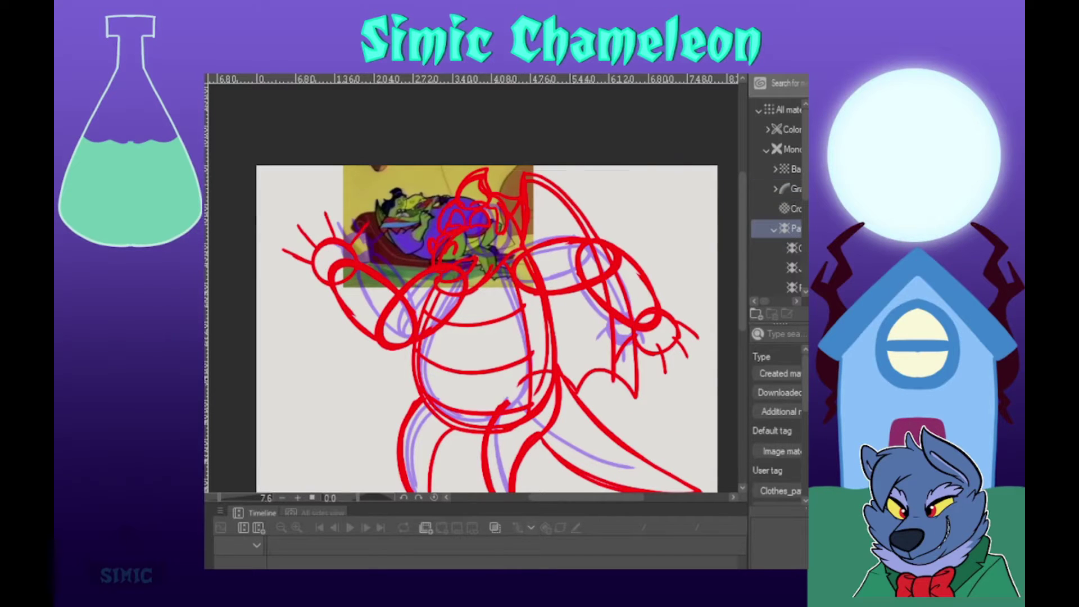
Step: Place a mirrored copy of the red wing behind the raised arm and fade the red sketch
key("ctrl+t")
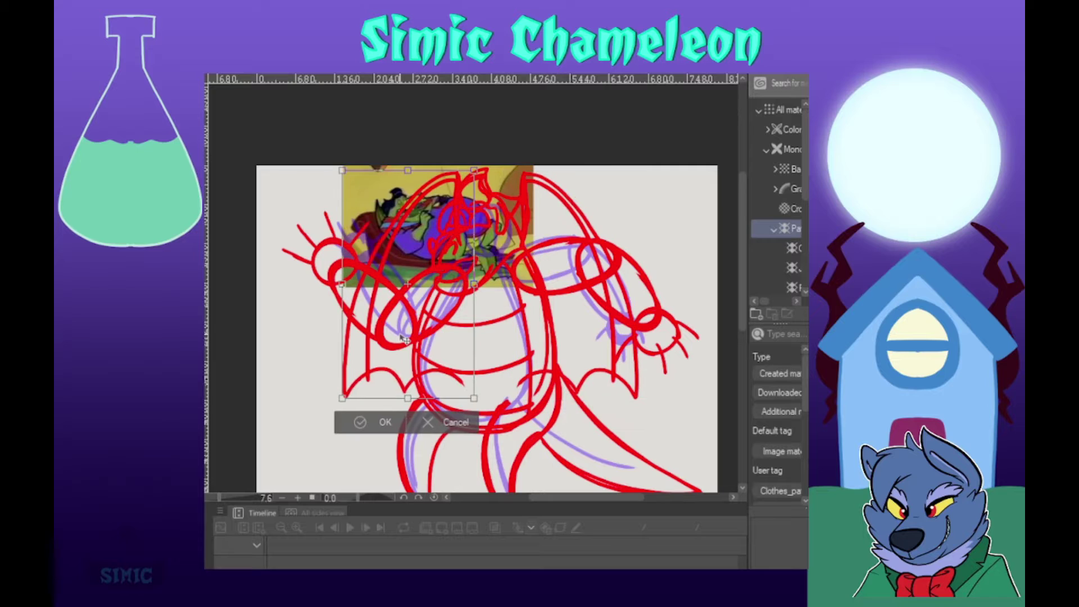
key("Return")
scroll(472, 332, "down", 5)
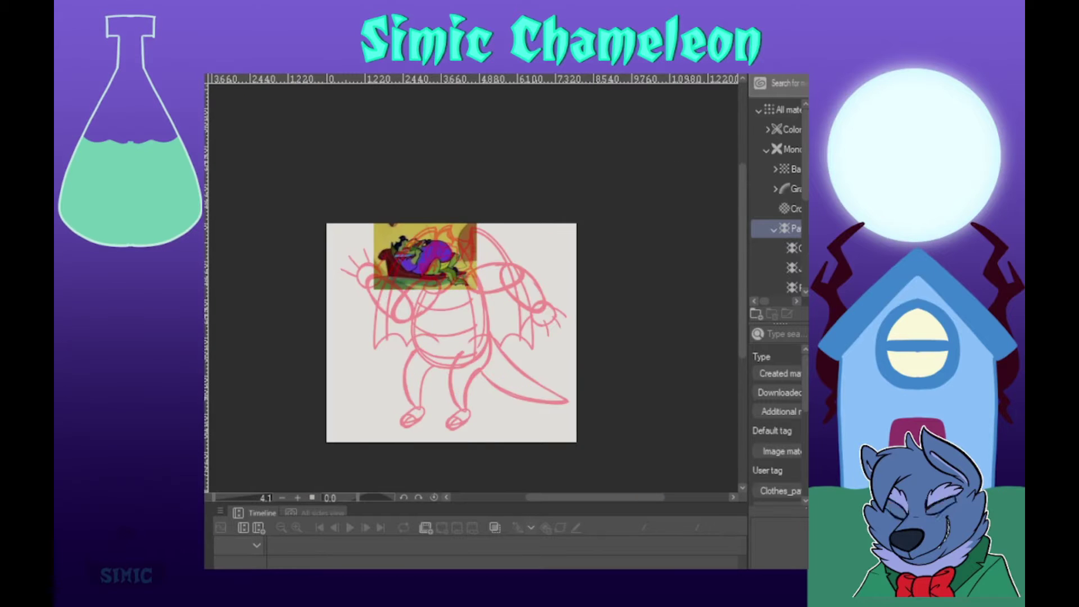
Step: Draw a refined blue leg with a curved thigh, narrow ankle and rounded toes over the faded leg beside the tail
scroll(435, 393, "up", 5)
scroll(444, 332, "down", 4)
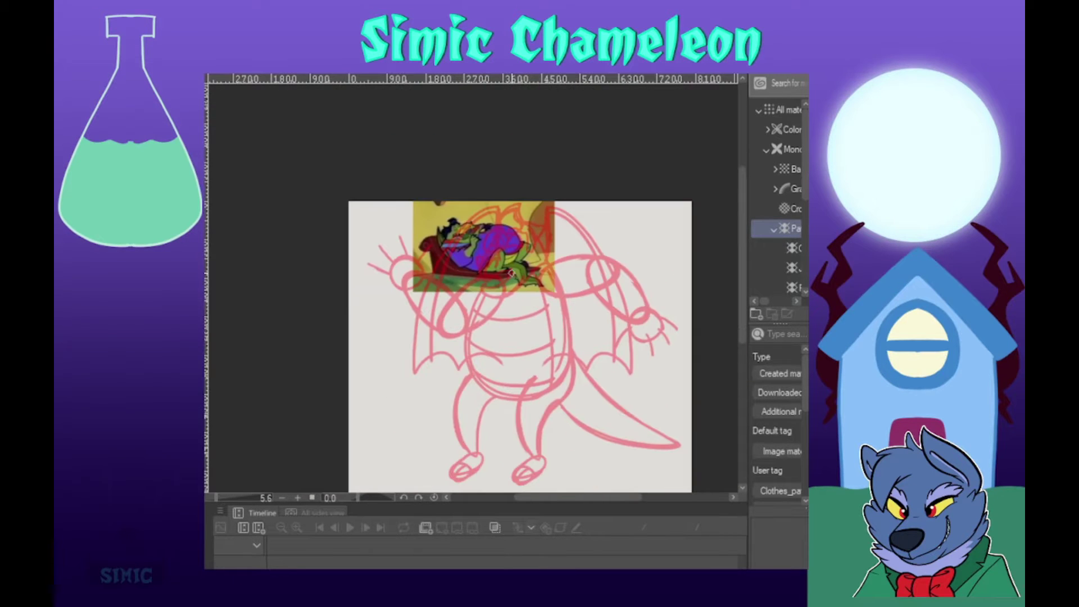
scroll(573, 460, "up", 3)
scroll(561, 427, "down", 2)
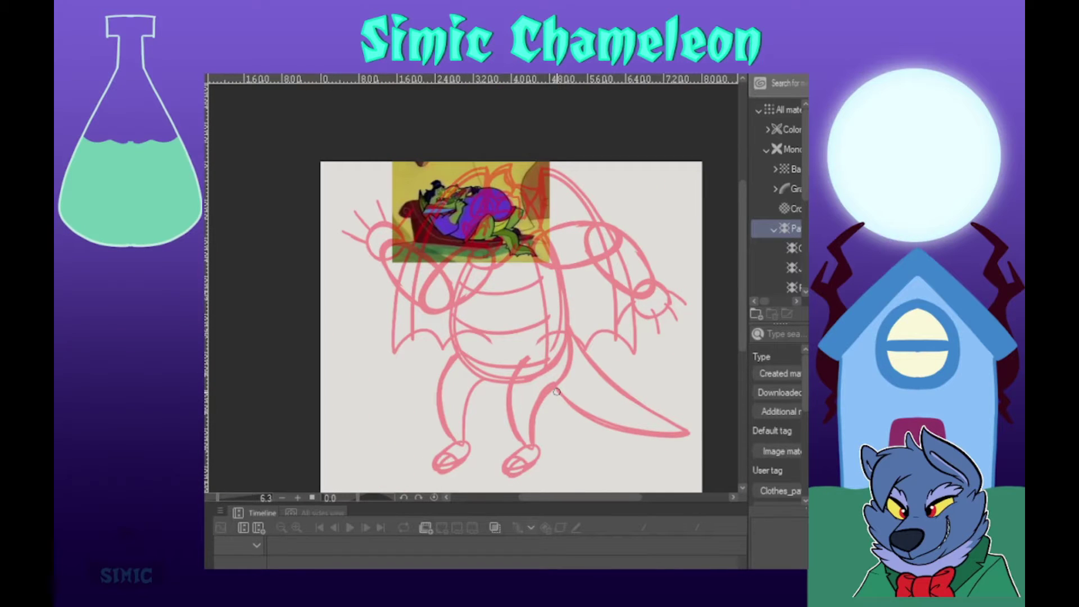
scroll(538, 484, "up", 3)
mouse_move(519, 235)
left_mouse_down()
mouse_move(502, 250)
mouse_move(507, 410)
left_mouse_up()
key("ctrl+z")
left_click_drag(602, 207, 544, 429)
mouse_move(549, 209)
left_mouse_down()
mouse_move(508, 411)
mouse_move(481, 433)
left_mouse_up()
mouse_move(502, 436)
left_mouse_down()
mouse_move(478, 470)
mouse_move(518, 455)
mouse_move(471, 443)
mouse_move(477, 472)
left_mouse_up()
key("ctrl+z")
left_click_drag(507, 411, 479, 433)
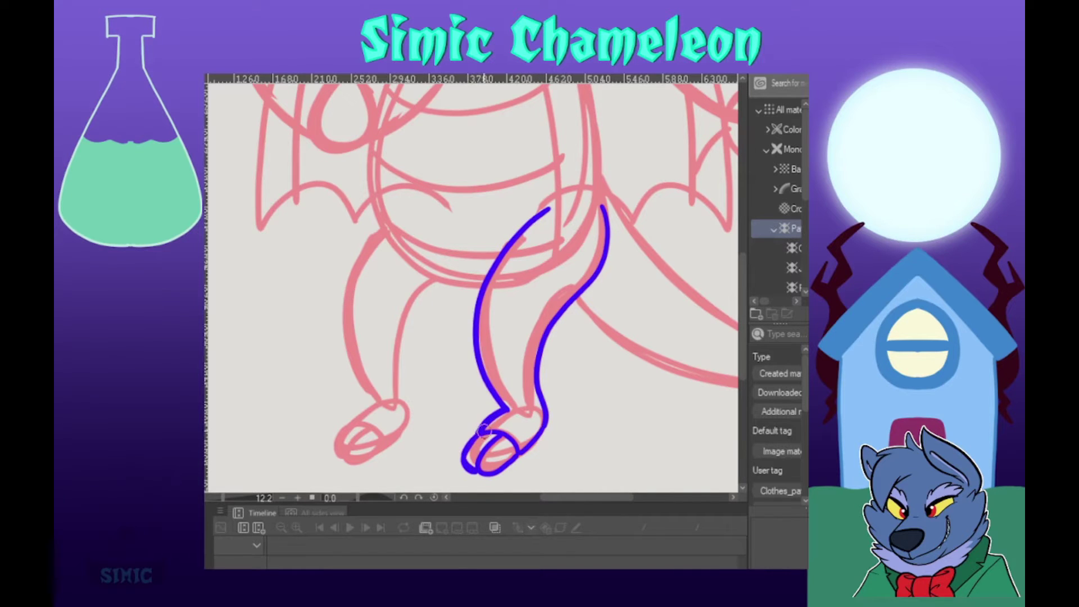
Step: Duplicate the blue leg and move the copy over the other faded leg
key("ctrl+c")
key("ctrl+v")
key("k")
left_click_drag(535, 242, 378, 242)
scroll(381, 245, "down", 5)
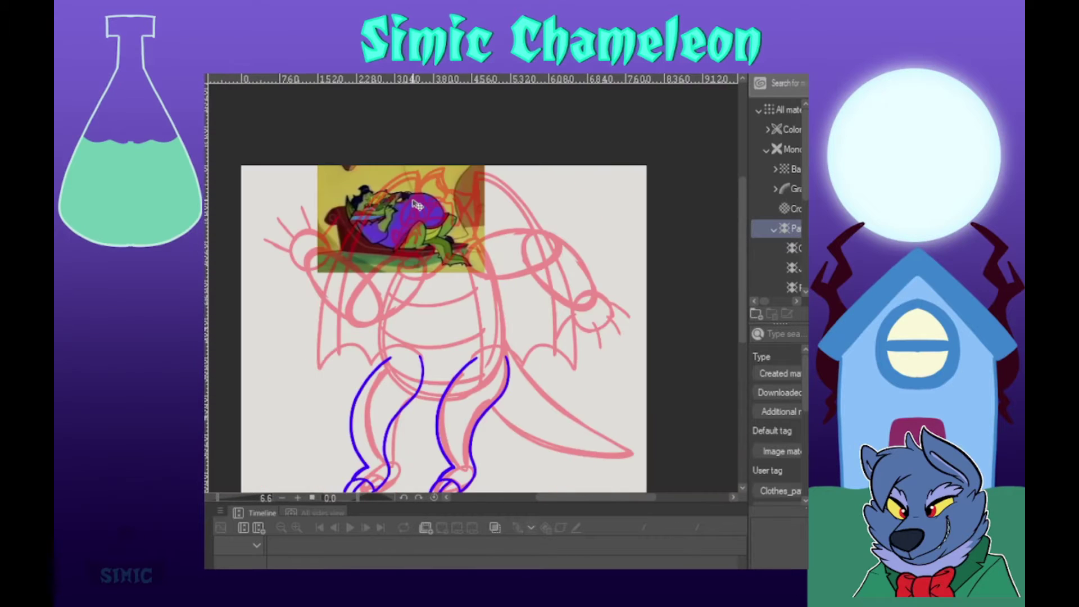
Step: Move the reference picture away from the head to the lower-right corner of the canvas
scroll(414, 201, "up", 2)
scroll(394, 198, "down", 4)
left_click_drag(388, 222, 500, 398)
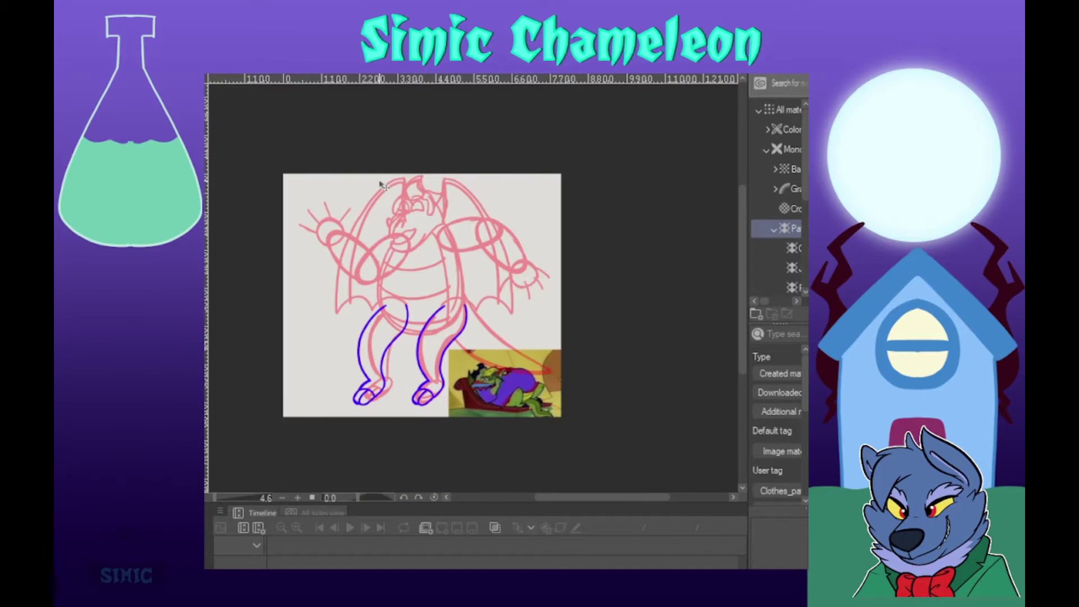
scroll(419, 176, "up", 1)
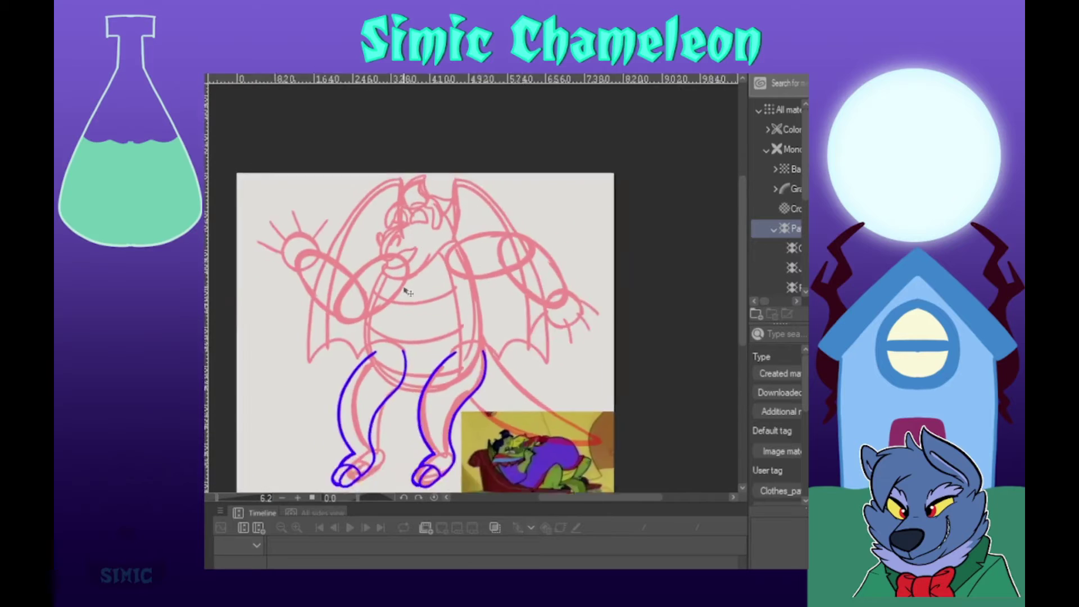
Step: Draw the blue snout, open mouth and two half-round eyes over the faded head
scroll(412, 202, "up", 5)
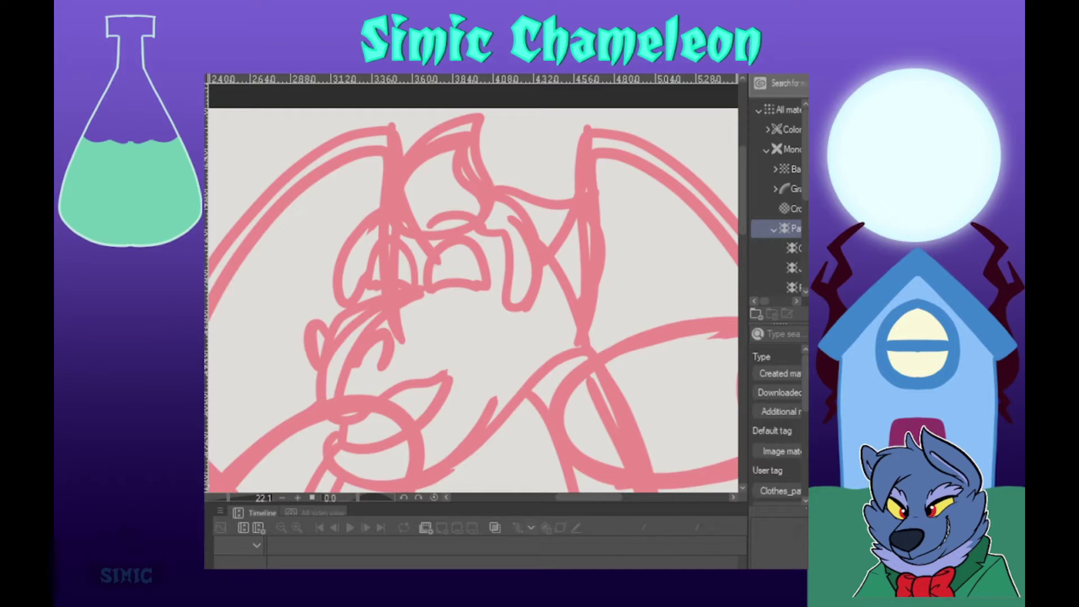
mouse_move(416, 289)
left_mouse_down()
mouse_move(467, 373)
mouse_move(491, 383)
left_mouse_up()
mouse_move(341, 420)
left_mouse_down()
mouse_move(468, 430)
mouse_move(351, 460)
mouse_move(459, 476)
mouse_move(524, 431)
left_mouse_up()
key("ctrl+z")
left_click_drag(425, 289, 484, 289)
mouse_move(369, 287)
left_mouse_down()
mouse_move(397, 240)
mouse_move(416, 285)
left_mouse_up()
left_click_drag(370, 285, 414, 287)
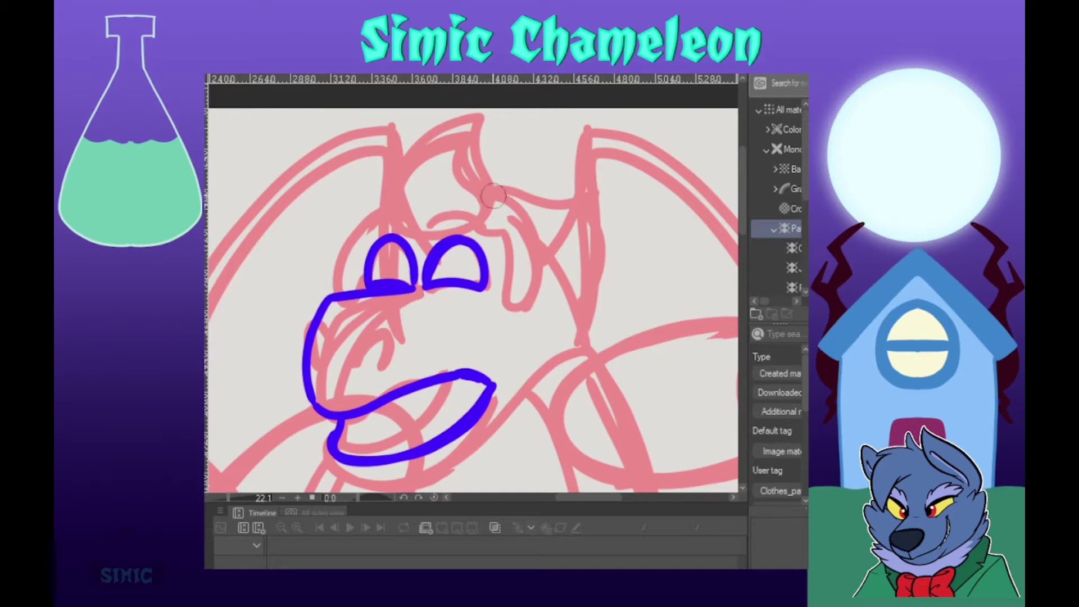
Step: Add an inner lip line and pointed teeth to the blue mouth, and curve a jawline beneath it
left_click_drag(466, 210, 512, 196)
left_click_drag(418, 441, 540, 371)
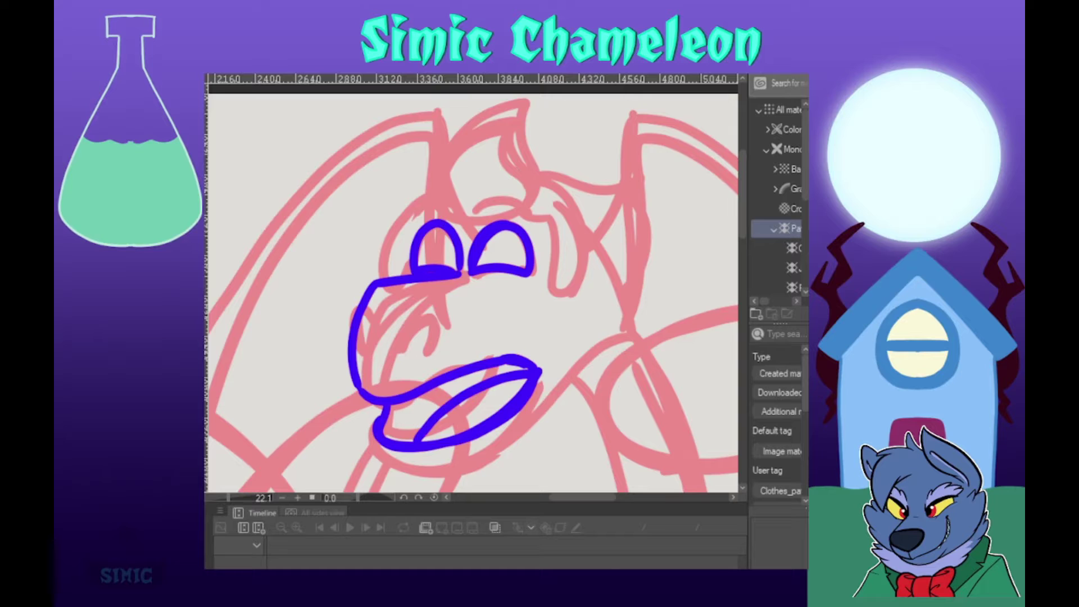
left_click_drag(371, 405, 383, 432)
left_click_drag(421, 438, 440, 437)
left_click_drag(433, 390, 495, 369)
left_click_drag(498, 369, 525, 367)
left_click_drag(471, 426, 513, 401)
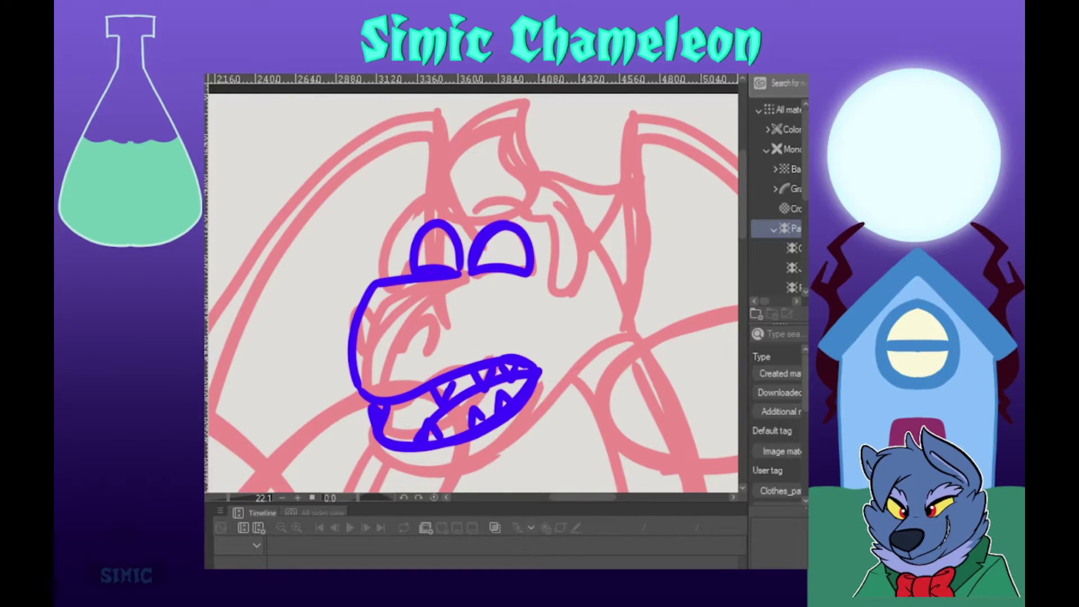
left_click_drag(444, 488, 410, 453)
left_click_drag(337, 394, 565, 371)
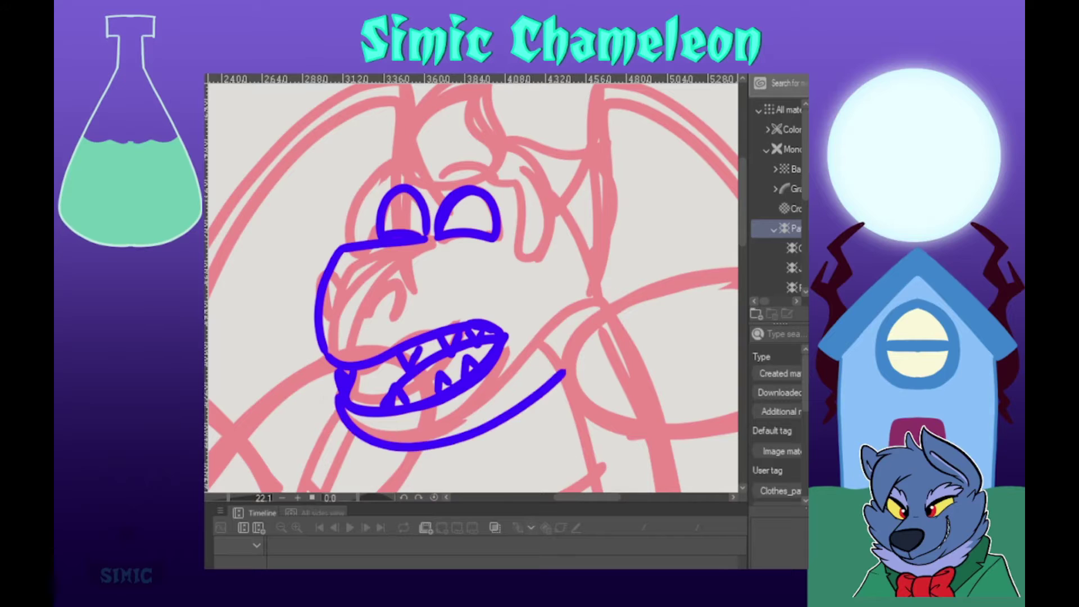
left_click_drag(444, 214, 402, 395)
left_click_drag(360, 354, 459, 250)
key("ctrl+z")
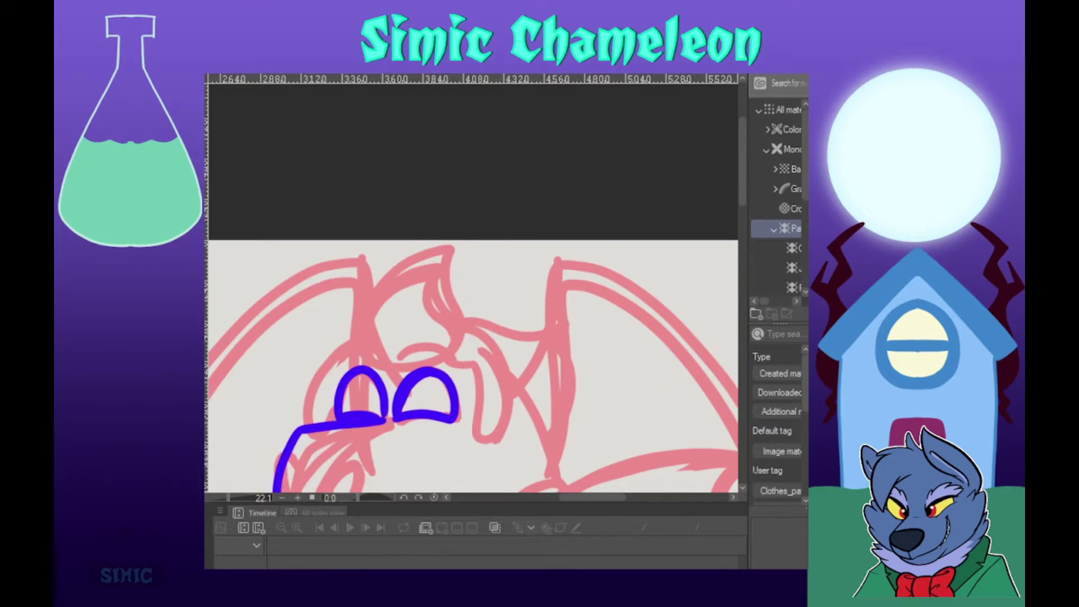
Step: Enlarge the canvas to add empty space around the character
key("ctrl+t")
key("Escape")
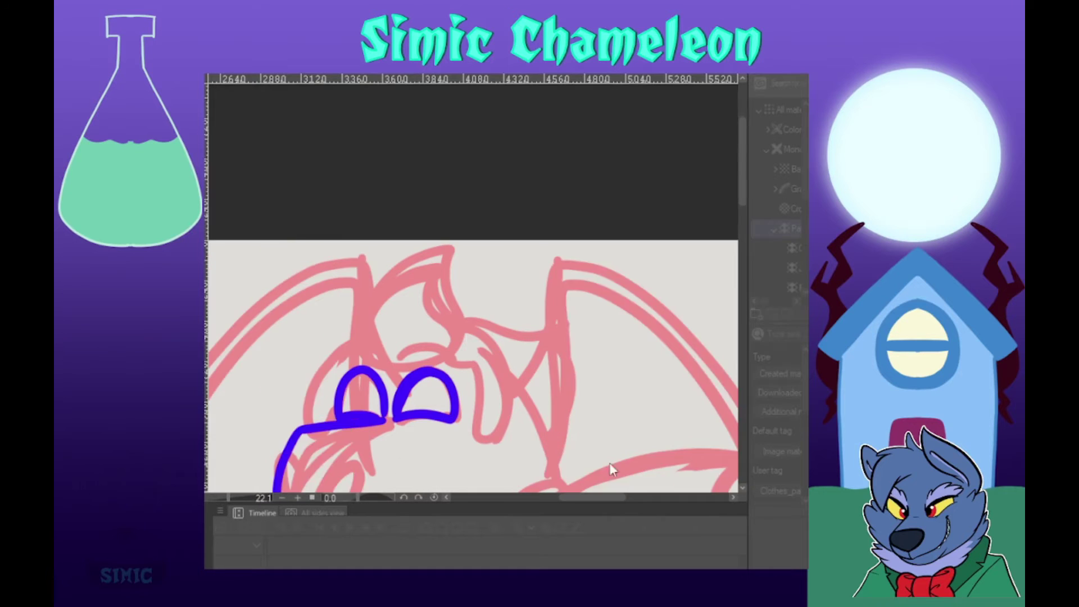
left_click_drag(609, 463, 693, 377)
Step: Draw a large blue crest curling backward above the eyes, taller than the faded one
key("ctrl+plus")
key("ctrl+plus")
mouse_move(405, 220)
left_mouse_down()
mouse_move(356, 351)
mouse_move(588, 326)
left_mouse_up()
key("ctrl+z")
left_click_drag(585, 372, 585, 289)
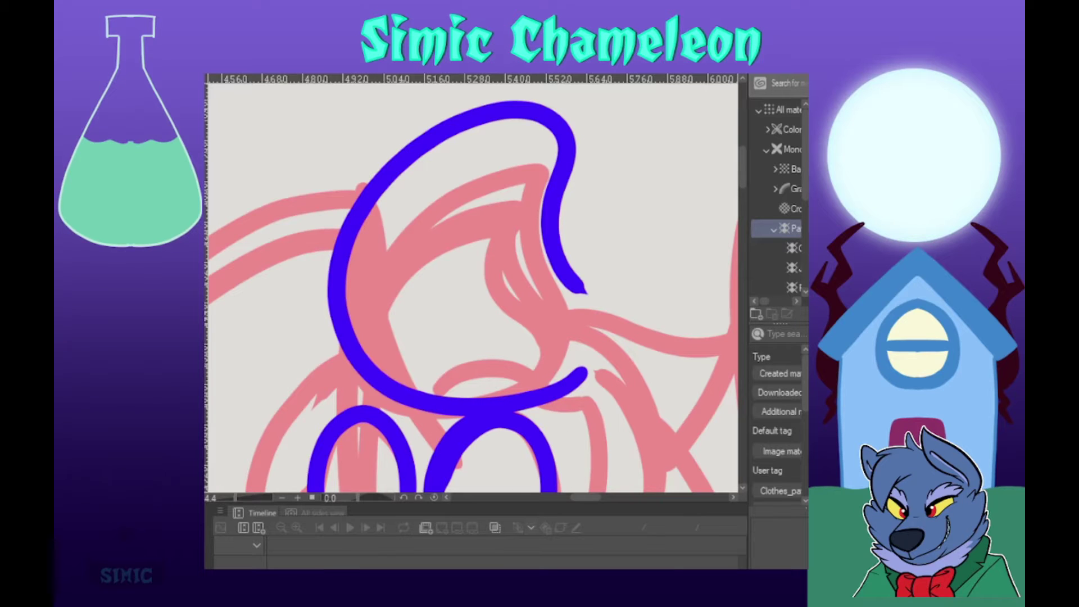
Step: Mirror the reference picture horizontally
scroll(402, 110, "down", 10)
key("ctrl+t")
left_click(477, 389)
Step: Outline the rest of the head in blue with a far brow bulge, a pointed sweep behind the crest and the cheek line
scroll(432, 130, "up", 4)
scroll(436, 132, "up", 2)
left_click_drag(403, 123, 449, 119)
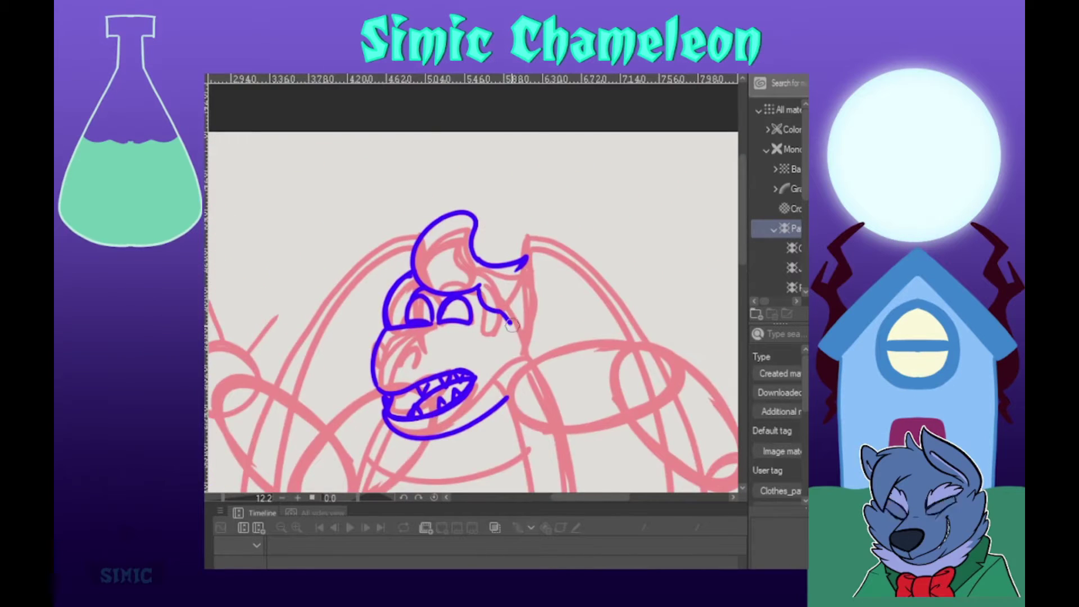
left_click_drag(471, 263, 525, 295)
left_click_drag(525, 293, 550, 372)
left_click_drag(413, 298, 386, 354)
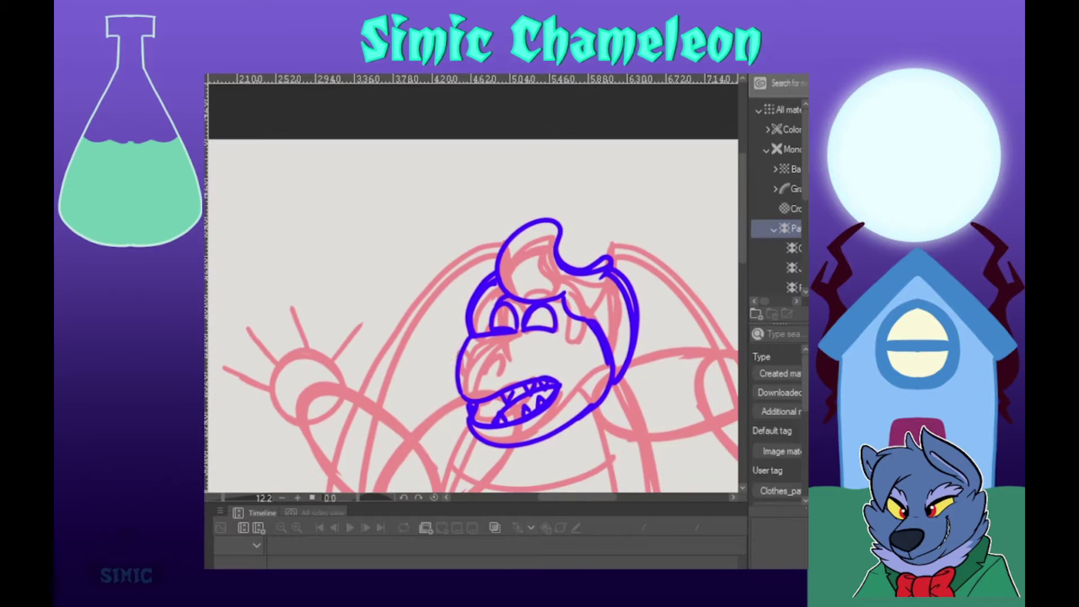
Step: Draw both nostrils in blue, an arched one on the snout and a small bump on its far edge
mouse_move(461, 355)
left_mouse_down()
mouse_move(461, 391)
mouse_move(493, 350)
mouse_move(500, 379)
left_mouse_up()
key("ctrl+z")
key("ctrl+z")
mouse_move(493, 361)
left_mouse_down()
mouse_move(490, 372)
mouse_move(459, 362)
left_mouse_up()
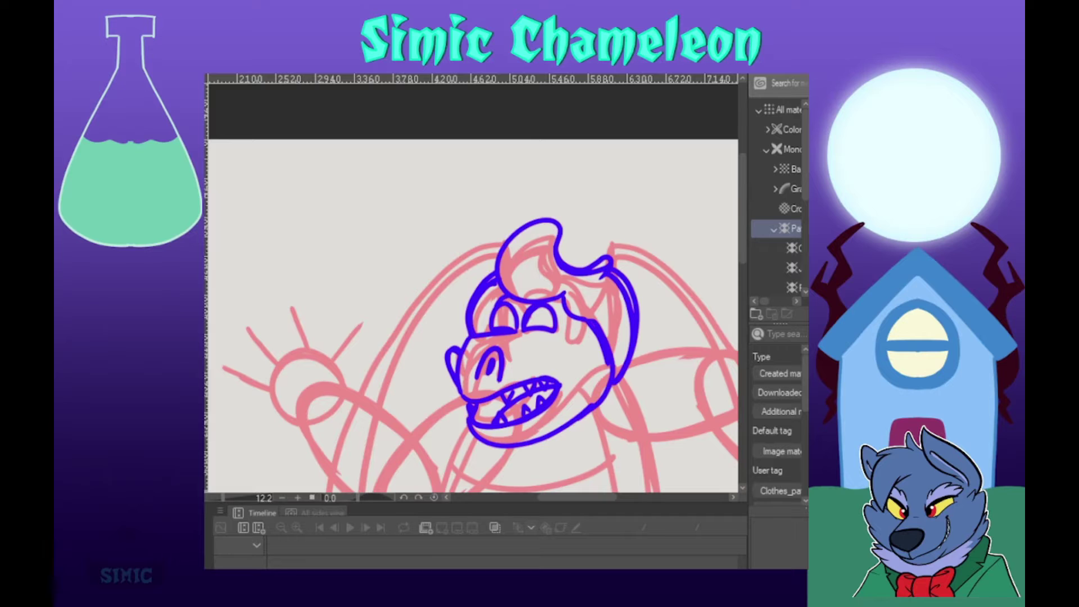
Step: Draw a large blue bat wing behind the outstretched arm, with a pointed top, an inner rib and a scalloped lower edge
scroll(662, 256, "down", 5)
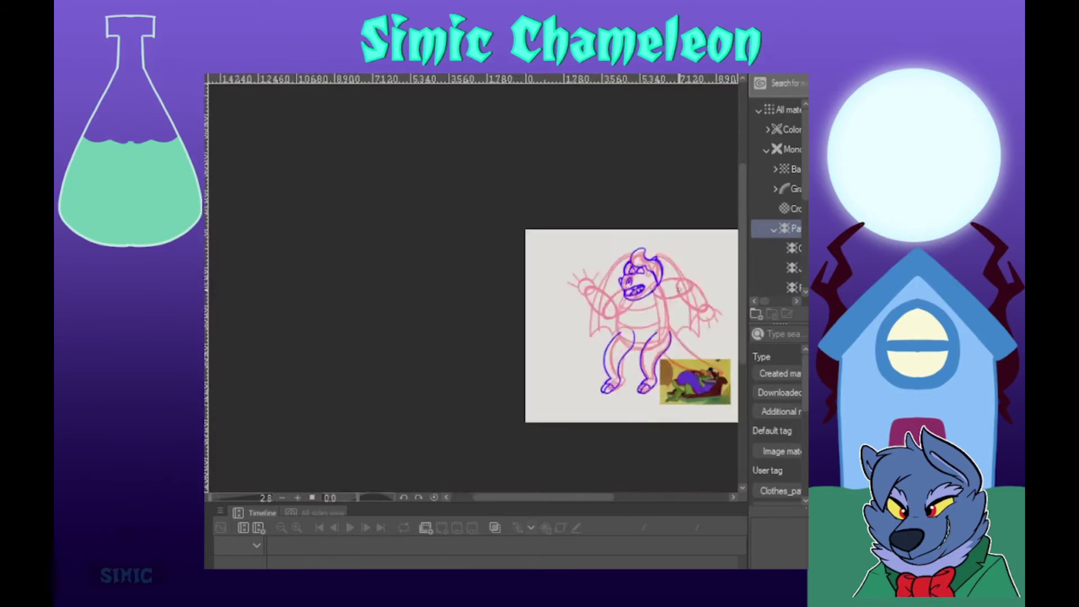
scroll(697, 331, "up", 4)
left_click_drag(506, 338, 472, 267)
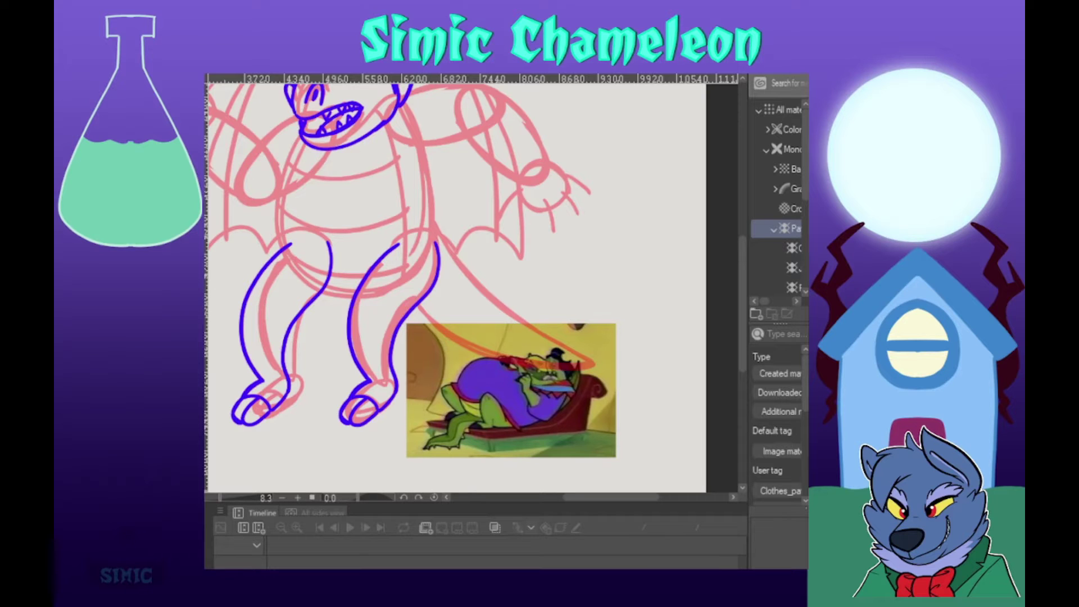
mouse_move(285, 99)
left_mouse_down()
mouse_move(391, 292)
mouse_move(410, 207)
mouse_move(342, 266)
left_mouse_up()
scroll(411, 206, "down", 2)
scroll(415, 223, "up", 4)
scroll(415, 224, "down", 1)
scroll(394, 237, "up", 2)
left_click_drag(405, 214, 430, 305)
left_click_drag(433, 228, 449, 136)
mouse_move(449, 136)
left_mouse_down()
mouse_move(535, 185)
mouse_move(612, 475)
left_mouse_up()
mouse_move(612, 475)
left_mouse_down()
mouse_move(504, 459)
mouse_move(518, 416)
left_mouse_up()
mouse_move(463, 94)
left_mouse_down()
mouse_move(535, 428)
mouse_move(542, 398)
left_mouse_up()
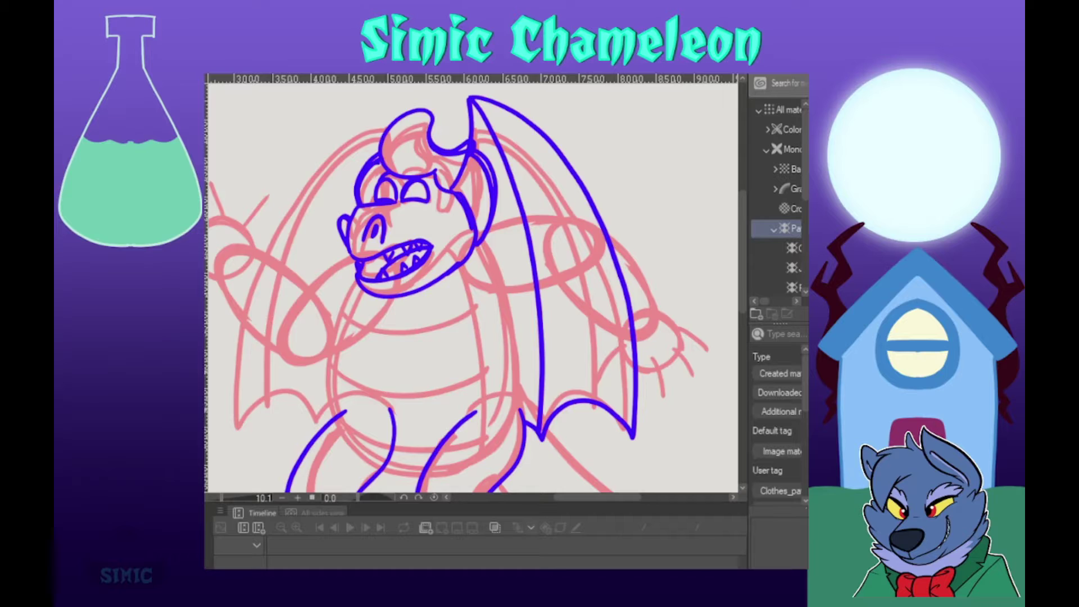
Step: Duplicate the blue wing, flip the copy and fit it slightly rotated behind the raised arm
scroll(512, 336, "down", 3)
key("ctrl+c")
key("ctrl+v")
key("ctrl+t")
left_click_drag(515, 338, 345, 333)
left_click_drag(298, 286, 313, 277)
left_click_drag(404, 219, 397, 226)
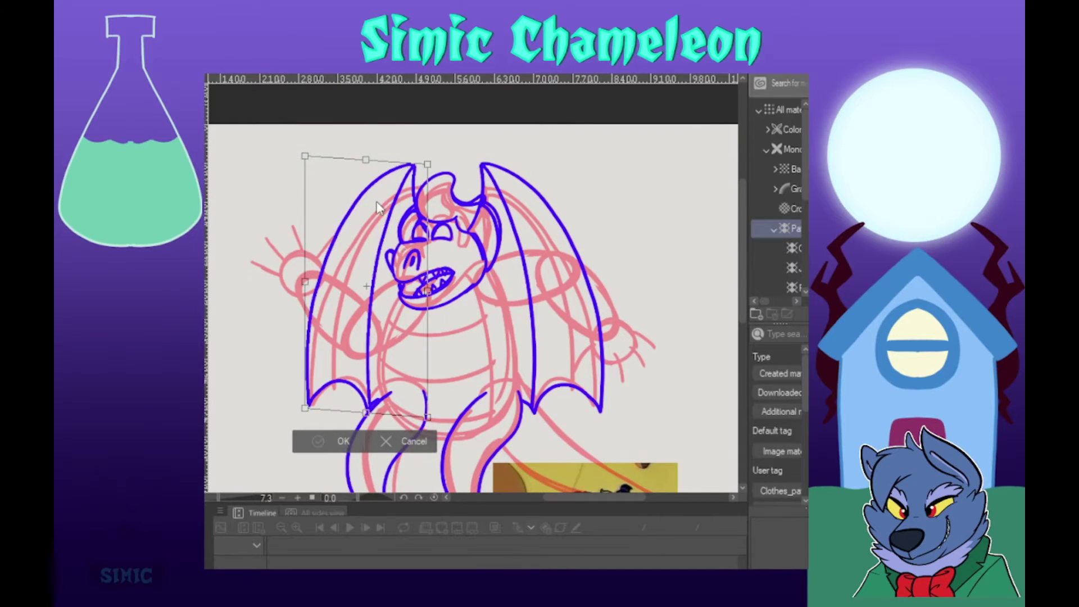
scroll(380, 206, "up", 2)
key("Return")
scroll(407, 137, "down", 2)
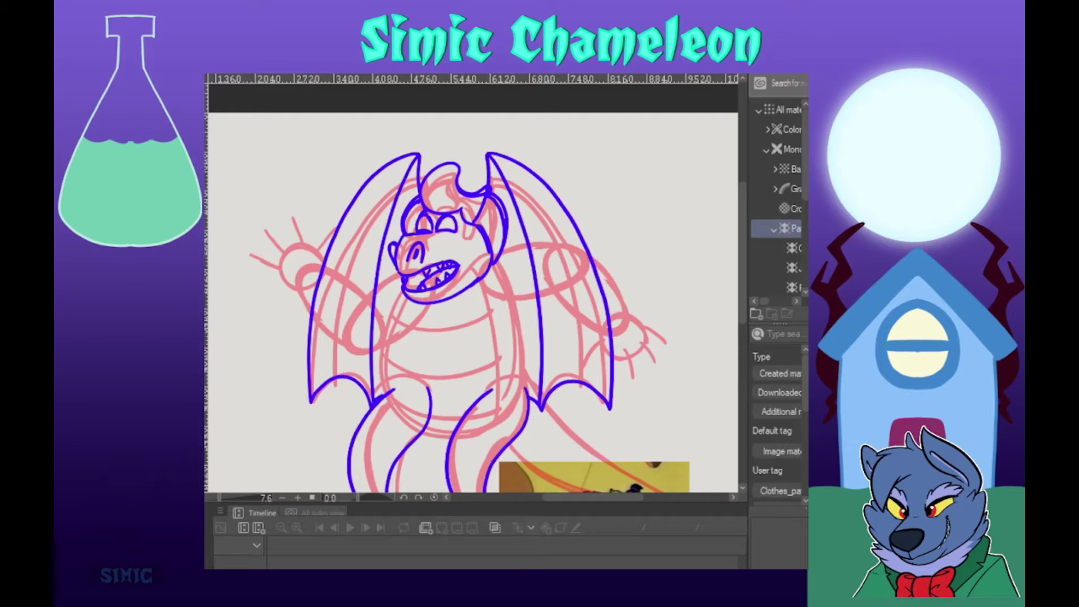
Step: Draw the blue torso from head to hips, with a curved back and a rounded belly panel
scroll(338, 329, "up", 2)
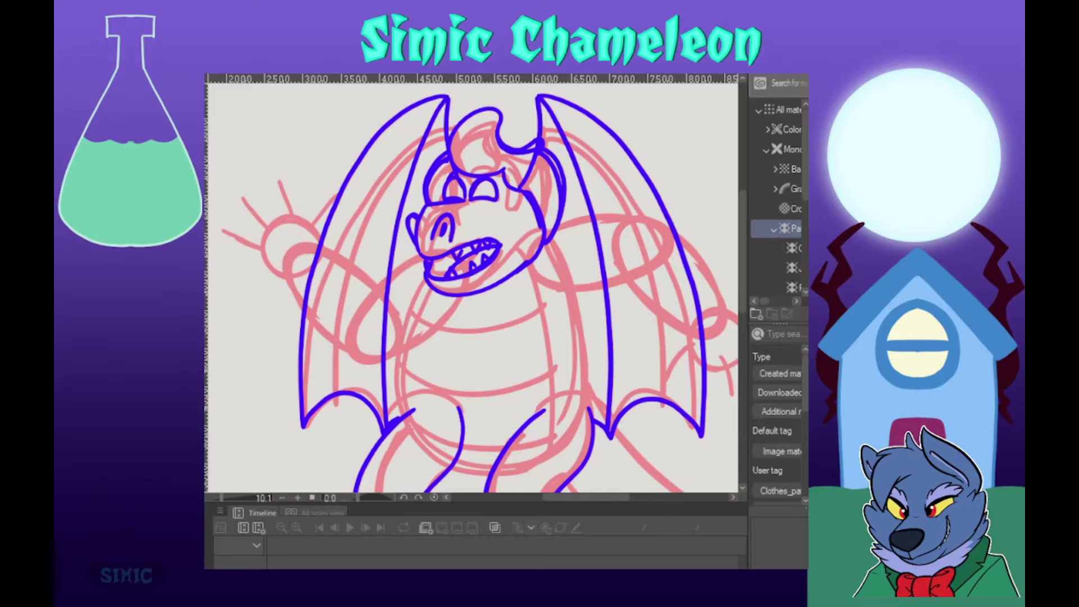
scroll(708, 427, "up", 1)
left_click_drag(534, 223, 589, 423)
left_click_drag(534, 365, 609, 305)
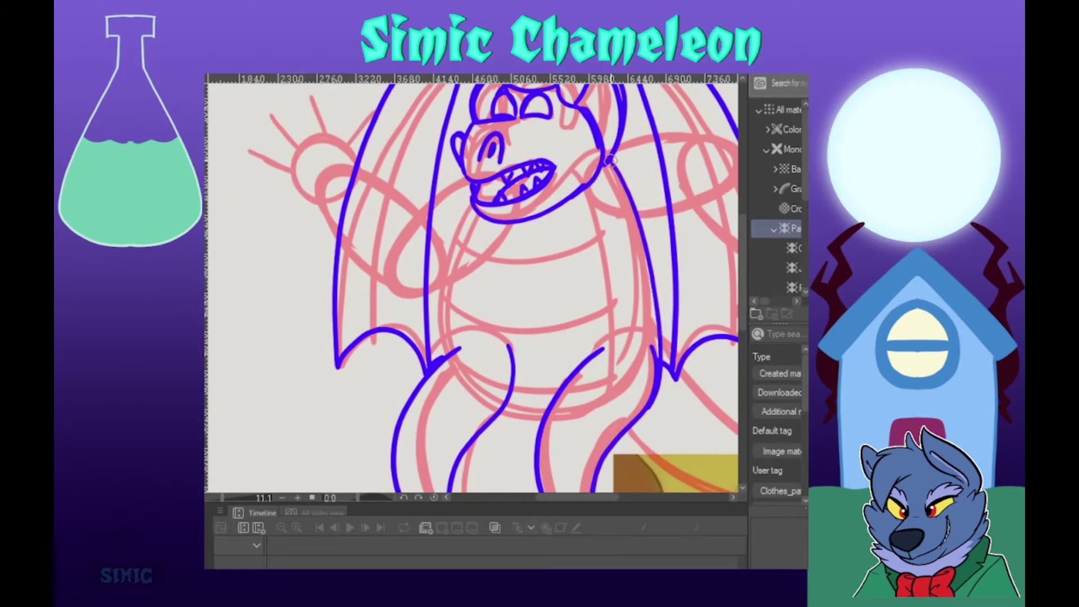
left_click_drag(608, 162, 647, 412)
left_click_drag(563, 337, 567, 309)
left_click_drag(476, 175, 547, 391)
left_click_drag(592, 155, 608, 321)
left_click_drag(590, 253, 510, 346)
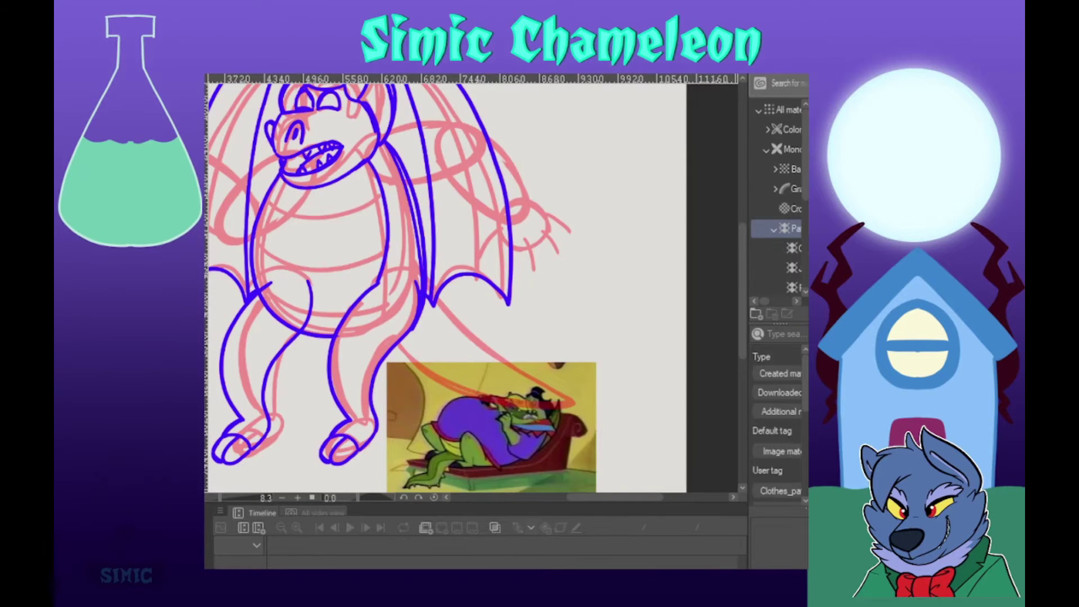
Step: Draw a tapering red tail from the hips with a row of triangular spikes along its upper edge
scroll(321, 295, "down", 1)
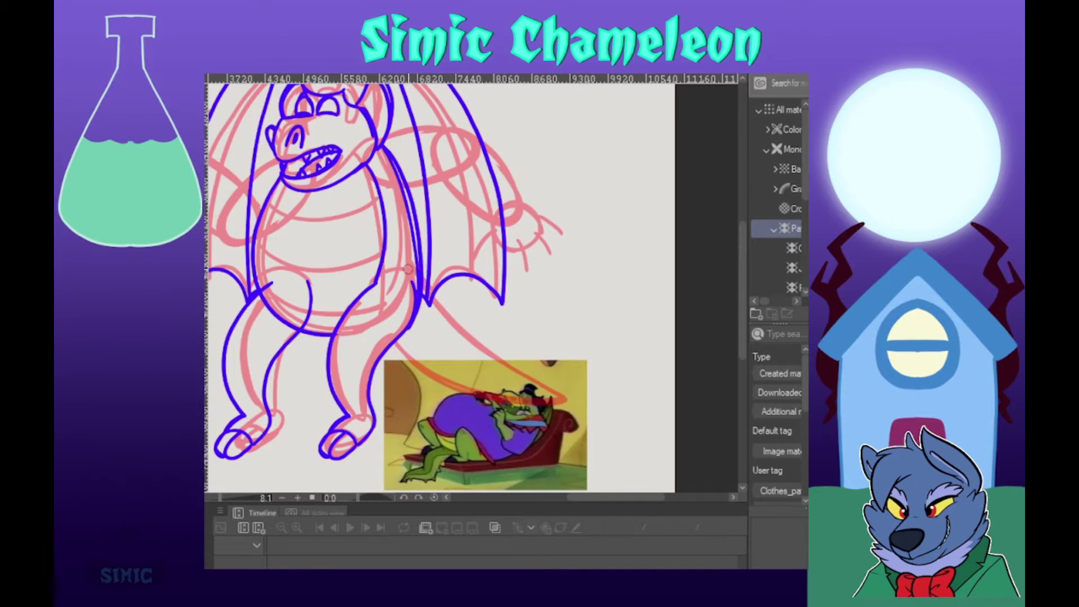
left_click_drag(422, 268, 610, 374)
left_click_drag(610, 374, 489, 388)
left_click_drag(407, 332, 499, 388)
mouse_move(431, 266)
left_mouse_down()
mouse_move(441, 255)
mouse_move(444, 271)
left_mouse_up()
left_click_drag(457, 283, 466, 294)
left_click_drag(477, 308, 495, 319)
left_click_drag(549, 360, 588, 368)
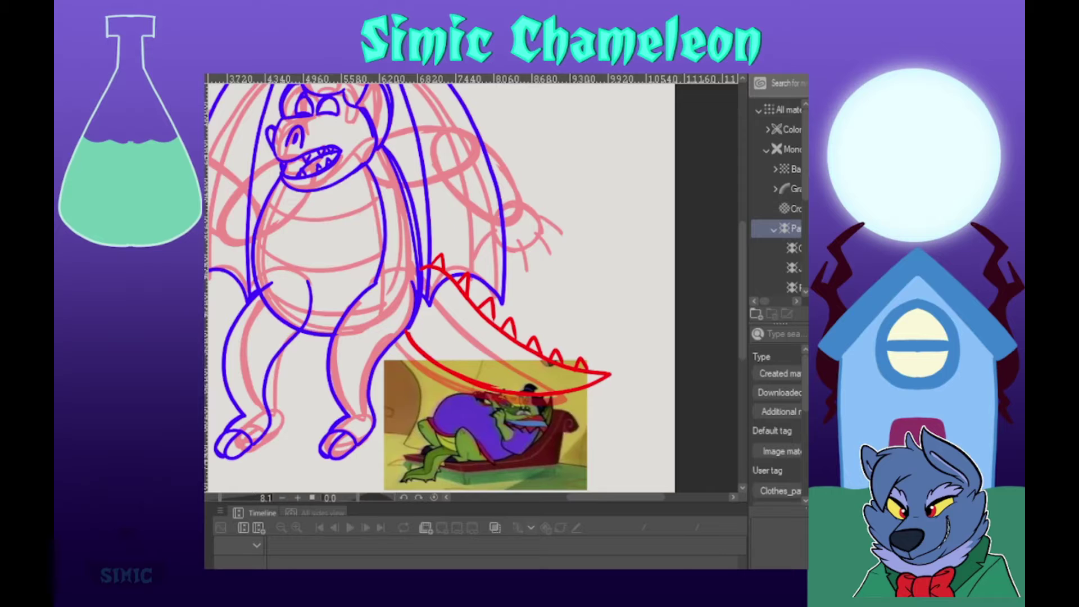
Step: Add two curved blue crease lines from between the eyes to the mouth, and small marks below the nostrils
scroll(474, 288, "down", 4)
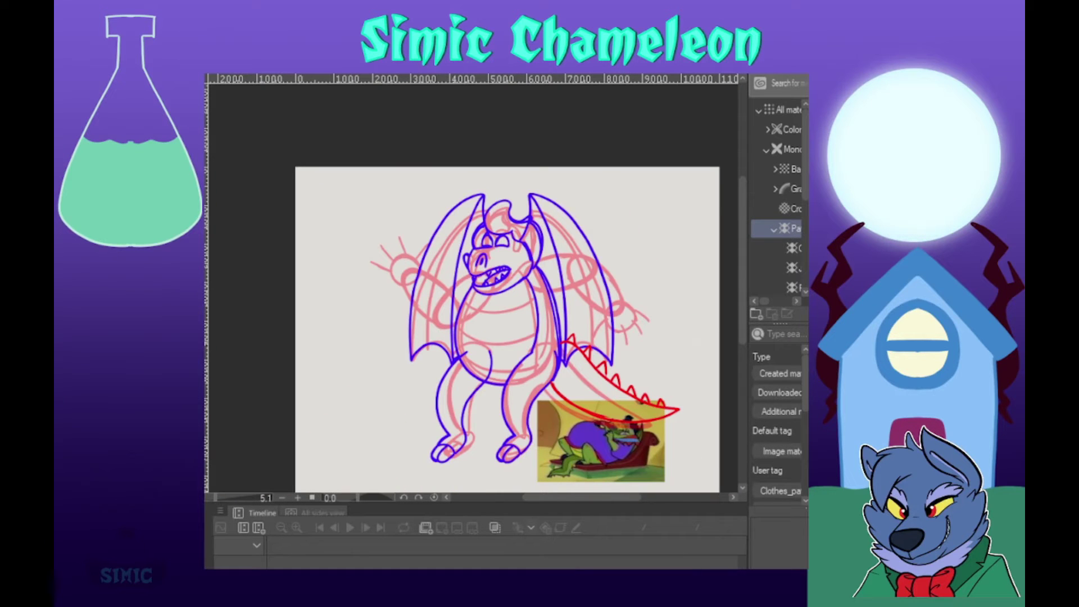
scroll(544, 233, "up", 5)
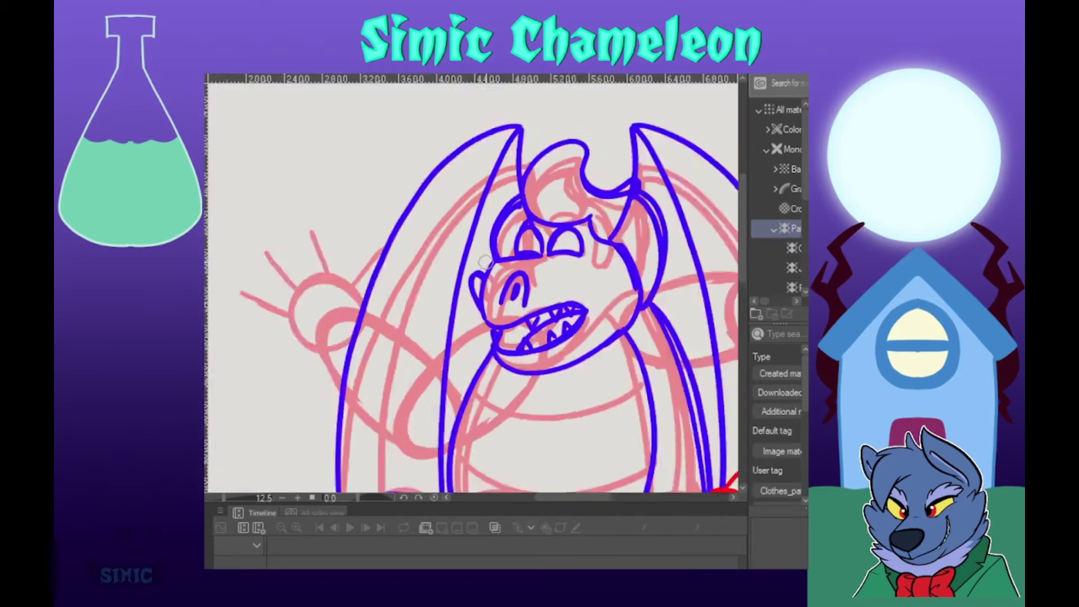
left_click_drag(543, 232, 593, 308)
left_click_drag(531, 241, 574, 308)
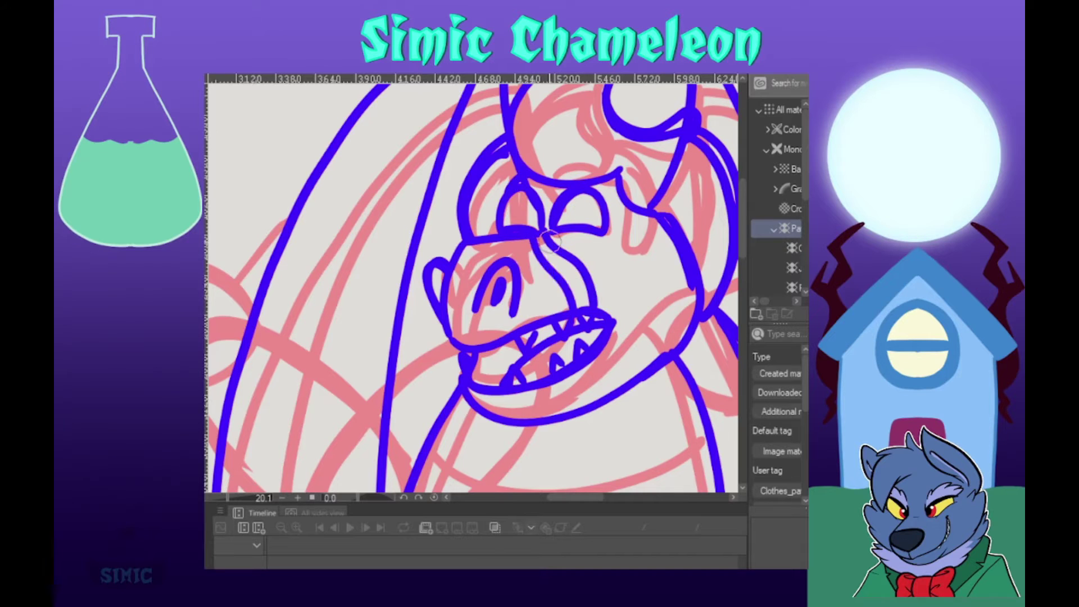
left_click_drag(470, 318, 484, 334)
left_click_drag(456, 321, 458, 332)
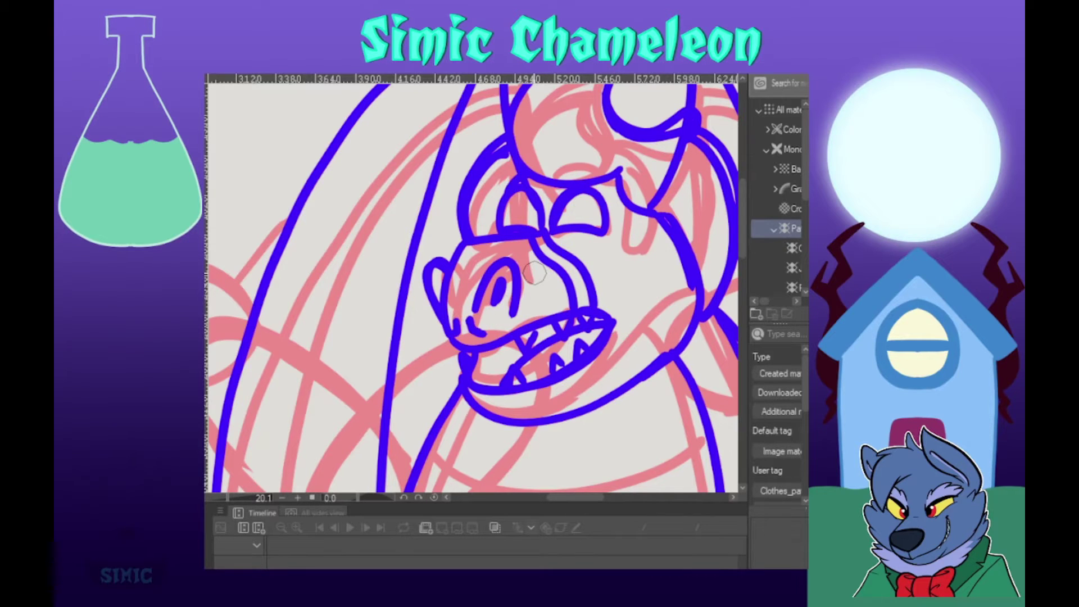
scroll(535, 274, "down", 2)
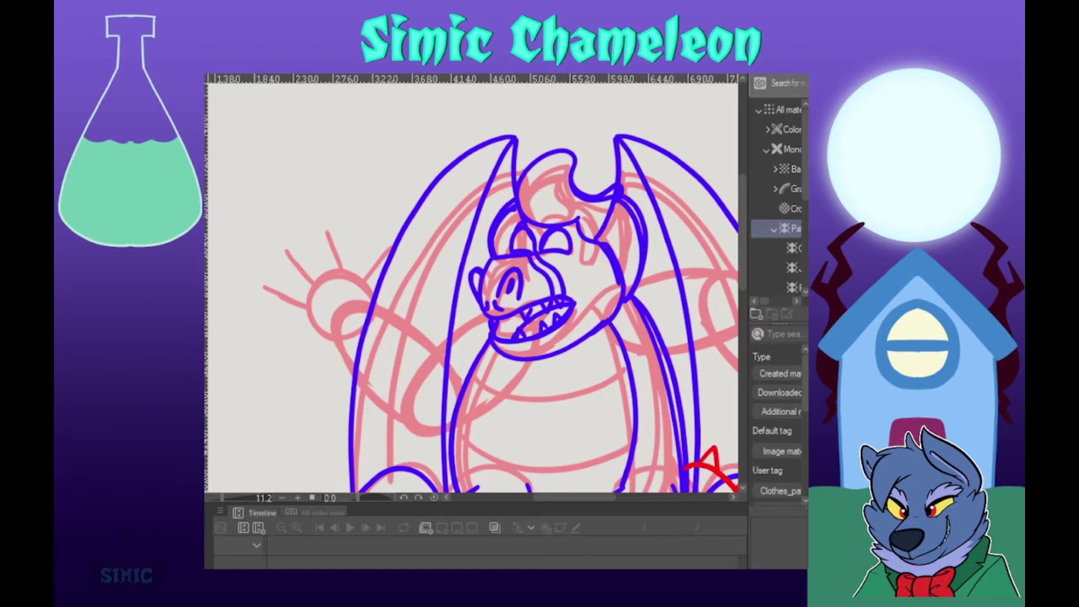
scroll(506, 264, "up", 4)
left_click_drag(405, 286, 542, 284)
scroll(472, 287, "down", 6)
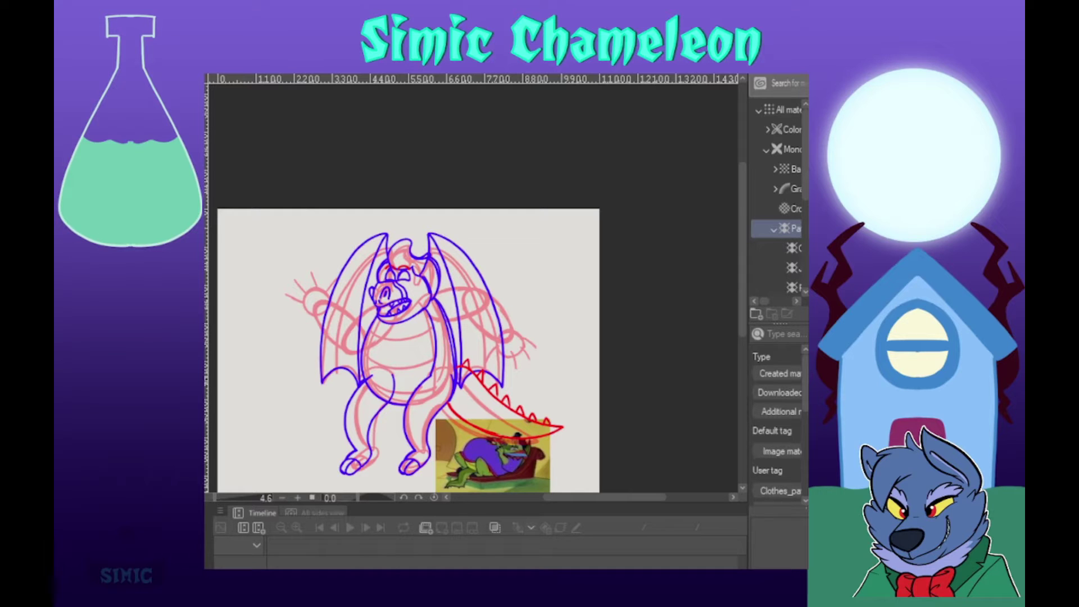
Step: Draw the raised arm in red with upper and lower forearm lines and the upper edge of its upper arm
scroll(559, 235, "up", 4)
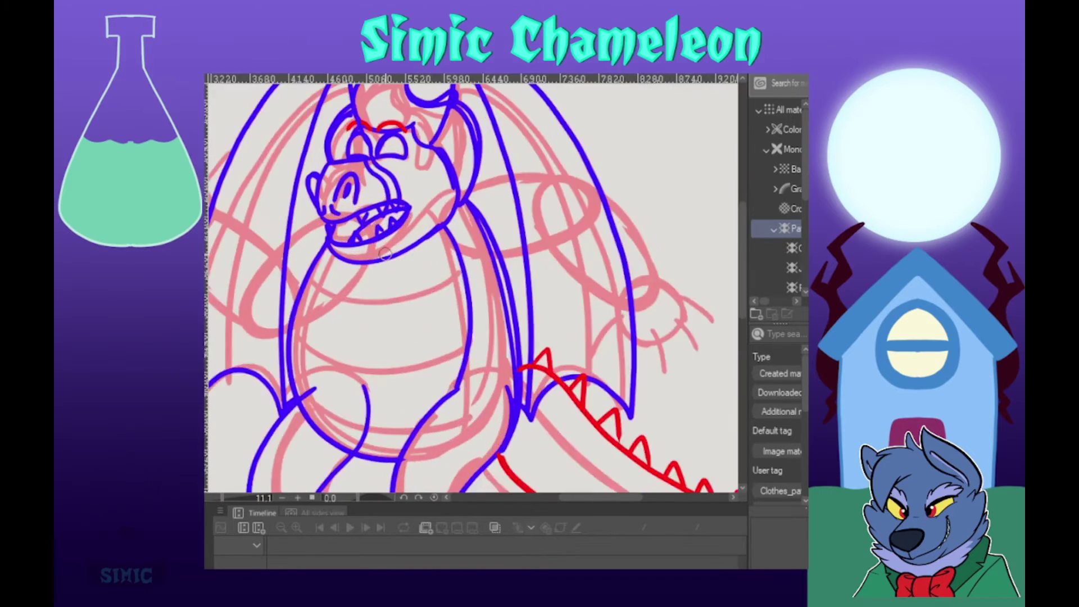
left_click_drag(560, 234, 503, 278)
left_click_drag(502, 270, 566, 268)
left_click_drag(488, 228, 575, 294)
mouse_move(442, 257)
left_mouse_down()
mouse_move(570, 377)
mouse_move(582, 367)
left_mouse_up()
scroll(425, 143, "up", 2)
mouse_move(427, 196)
left_mouse_down()
mouse_move(472, 185)
mouse_move(521, 219)
mouse_move(517, 263)
left_mouse_up()
key("ctrl+z")
left_click_drag(624, 244, 695, 248)
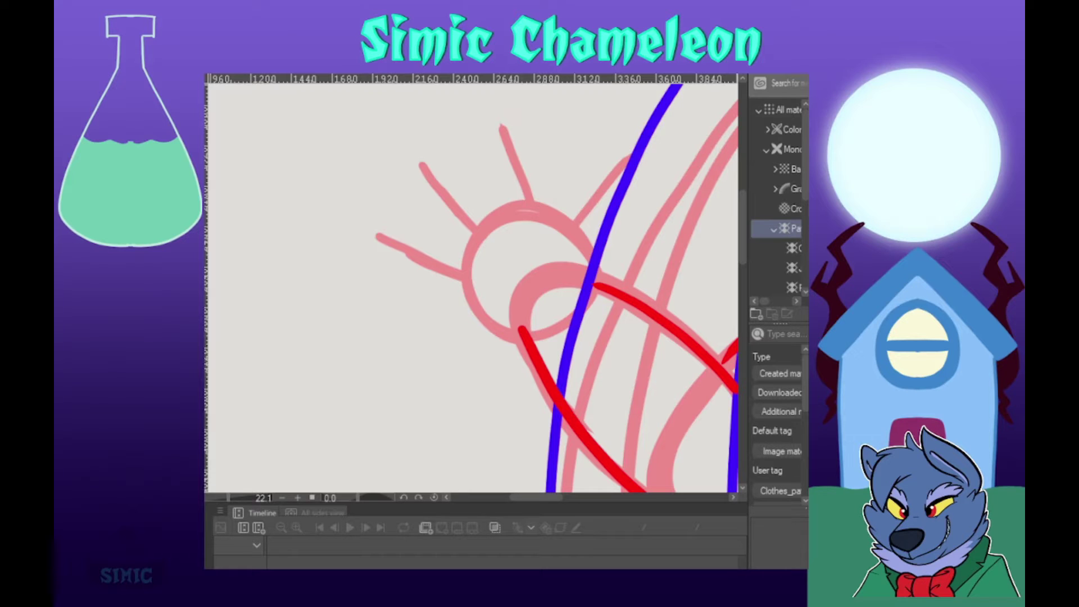
scroll(474, 288, "down", 4)
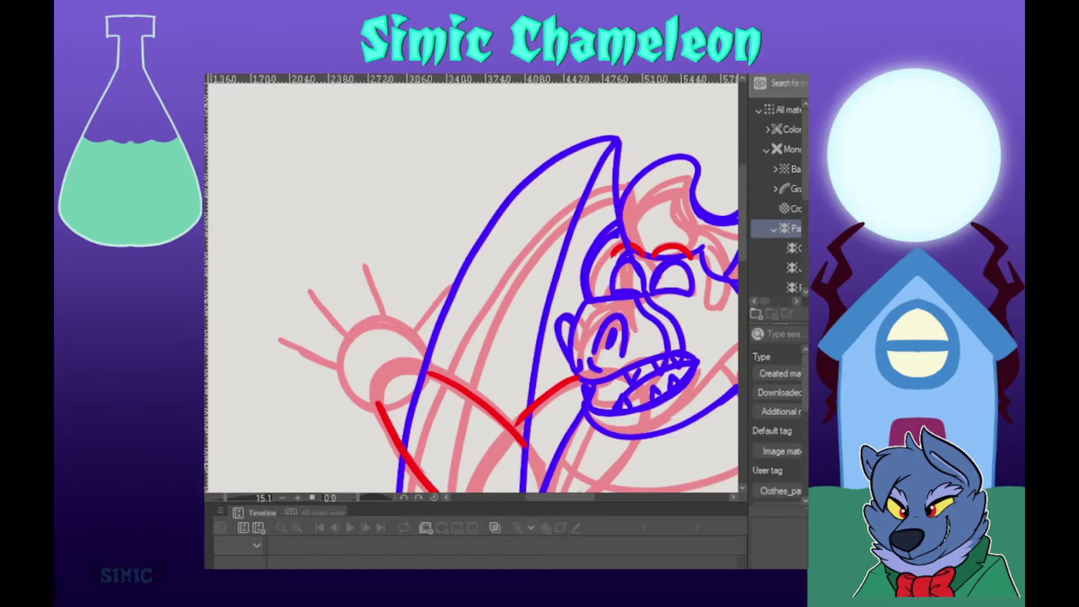
left_click_drag(374, 328, 407, 329)
left_click_drag(407, 330, 432, 372)
left_click_drag(373, 328, 345, 341)
mouse_move(345, 341)
left_mouse_down()
mouse_move(337, 377)
mouse_move(378, 404)
left_mouse_up()
key("ctrl+z")
key("ctrl+z")
key("ctrl+z")
key("ctrl+z")
key("ctrl+z")
mouse_move(337, 373)
left_mouse_down()
mouse_move(273, 342)
mouse_move(337, 350)
left_mouse_up()
mouse_move(341, 336)
left_mouse_down()
mouse_move(346, 273)
mouse_move(387, 316)
left_mouse_up()
left_click_drag(416, 319, 446, 275)
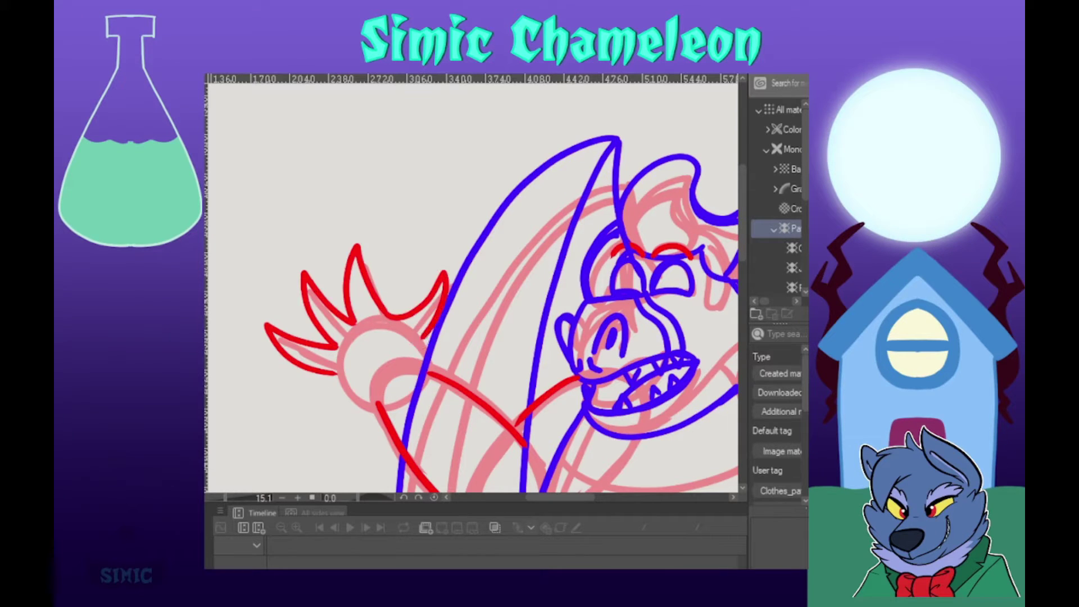
key("ctrl+z")
key("ctrl+z")
key("ctrl+z")
key("ctrl+z")
key("ctrl+z")
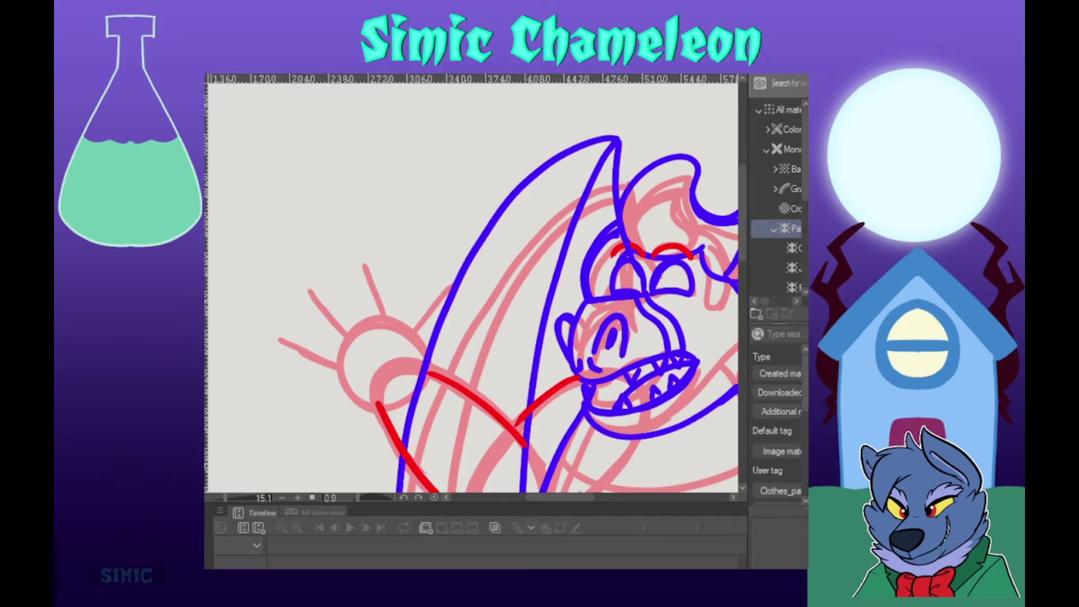
Step: Draw the raised hand in red with an oval palm and four pointed fingers, and reinforce the upper forearm line
scroll(363, 392, "down", 1)
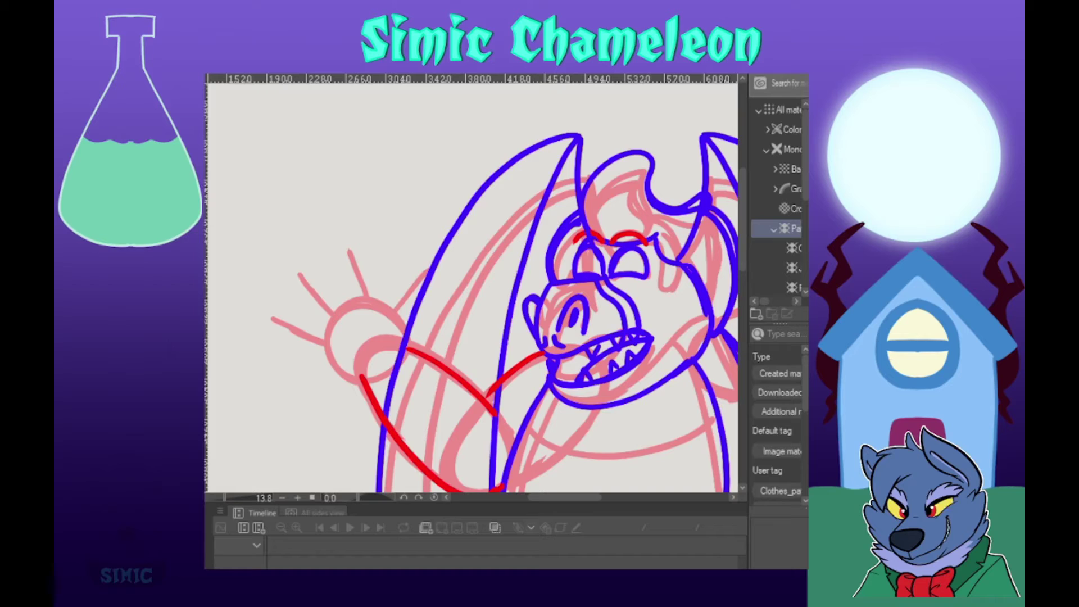
scroll(295, 324, "up", 5)
mouse_move(386, 282)
left_mouse_down()
mouse_move(373, 241)
mouse_move(504, 247)
mouse_move(477, 363)
left_mouse_up()
key("ctrl+z")
mouse_move(384, 401)
left_mouse_down()
mouse_move(393, 410)
mouse_move(475, 359)
mouse_move(632, 469)
left_mouse_up()
left_click_drag(460, 315, 491, 334)
left_click_drag(368, 275, 410, 276)
mouse_move(346, 306)
left_mouse_down()
mouse_move(312, 209)
mouse_move(349, 295)
left_mouse_up()
left_click_drag(345, 306, 354, 368)
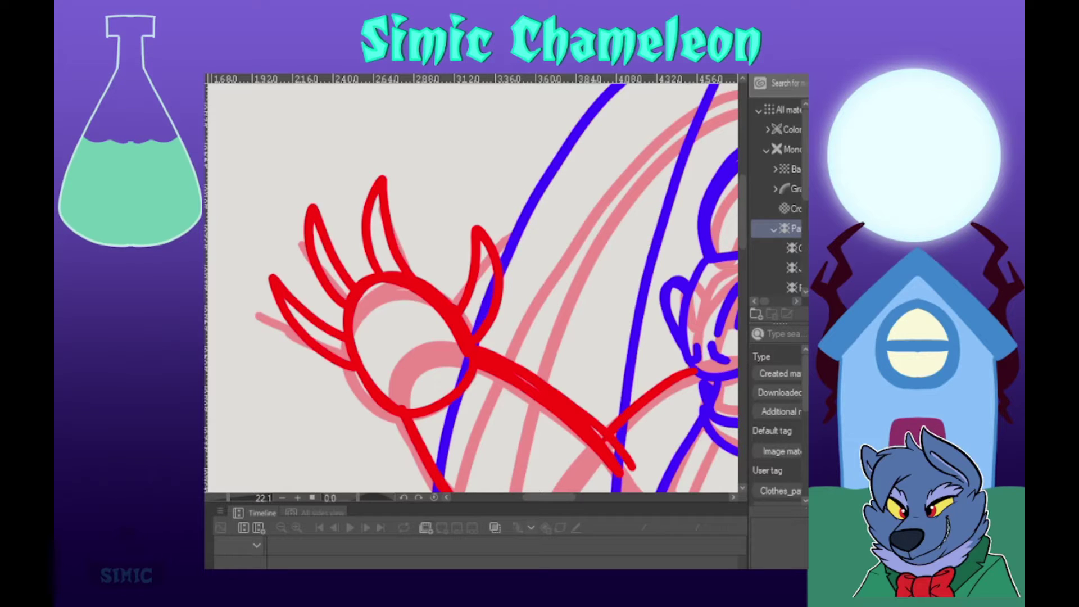
mouse_move(405, 415)
left_mouse_down()
mouse_move(269, 266)
mouse_move(355, 264)
mouse_move(440, 293)
mouse_move(481, 347)
left_mouse_up()
Step: Mark off the claws with short curved red lines across the raised hand's four fingers
scroll(489, 332, "down", 17)
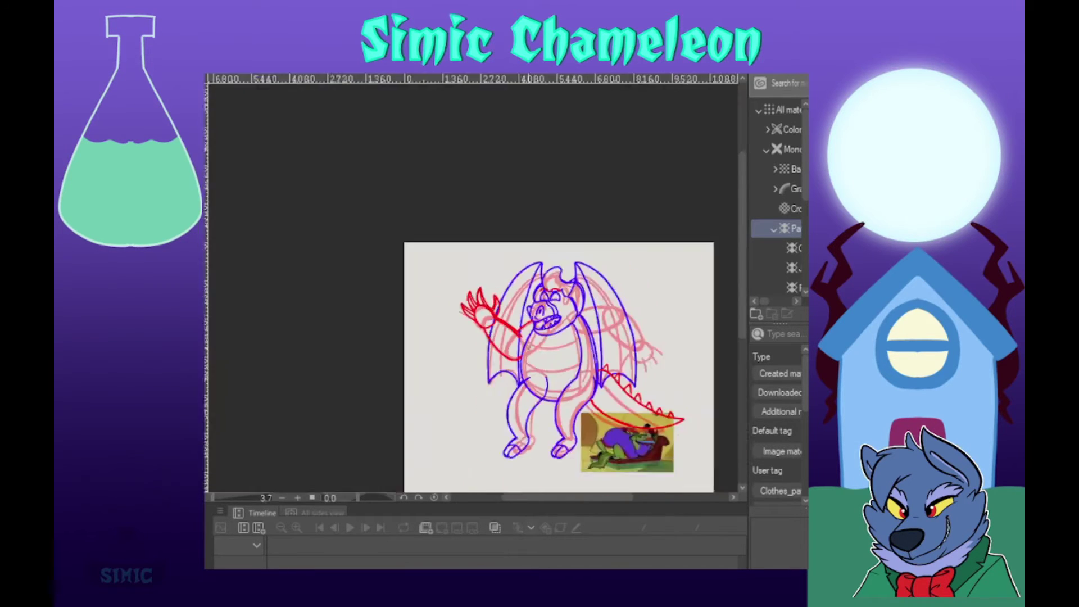
scroll(478, 316, "up", 18)
left_click_drag(420, 279, 408, 262)
left_click_drag(483, 193, 510, 167)
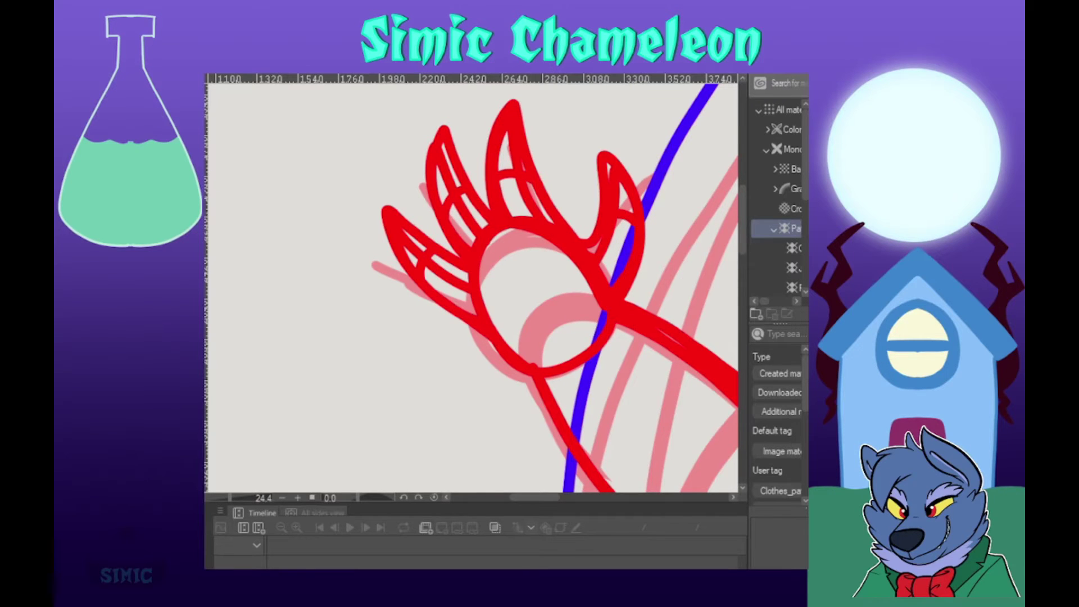
Step: Close the raised arm's upper arm with a rounded red outline overlapping the mouth and chest
scroll(302, 254, "down", 10)
scroll(413, 381, "up", 5)
left_click_drag(397, 276, 458, 217)
left_click_drag(391, 385, 517, 279)
left_click_drag(459, 216, 517, 279)
scroll(517, 287, "down", 9)
key("ctrl+v")
key("ctrl+t")
left_click_drag(379, 225, 572, 239)
left_click_drag(692, 161, 710, 205)
left_click_drag(589, 187, 580, 204)
scroll(573, 205, "up", 6)
scroll(501, 219, "down", 3)
left_click_drag(482, 229, 475, 226)
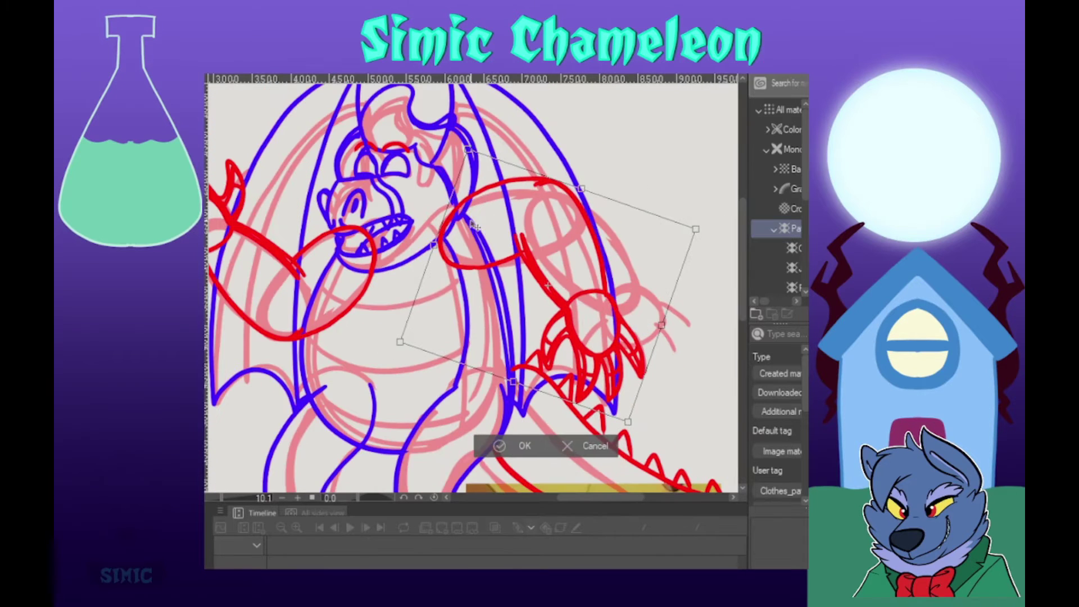
scroll(472, 225, "down", 2)
scroll(472, 225, "up", 2)
left_click(581, 447)
Step: Paste a copy of the red arm and rotate it into place on the opposite shoulder, with its hand pointing downward
left_click_drag(329, 234, 305, 336)
scroll(359, 292, "down", 4)
key("ctrl+v")
key("ctrl+t")
left_click_drag(295, 265, 477, 283)
left_click_drag(568, 211, 585, 247)
scroll(474, 274, "down", 1)
mouse_move(479, 261)
left_mouse_down()
mouse_move(474, 273)
mouse_move(453, 252)
left_mouse_up()
scroll(472, 271, "up", 2)
left_click(451, 433)
Step: Rotate the lowered arm's forearm and hand outward, keep them joined to the upper arm, and clear the selection
scroll(478, 371, "up", 2)
key("ctrl+t")
left_click_drag(610, 360, 621, 336)
mouse_move(523, 331)
left_mouse_down()
mouse_move(549, 315)
mouse_move(536, 313)
left_mouse_up()
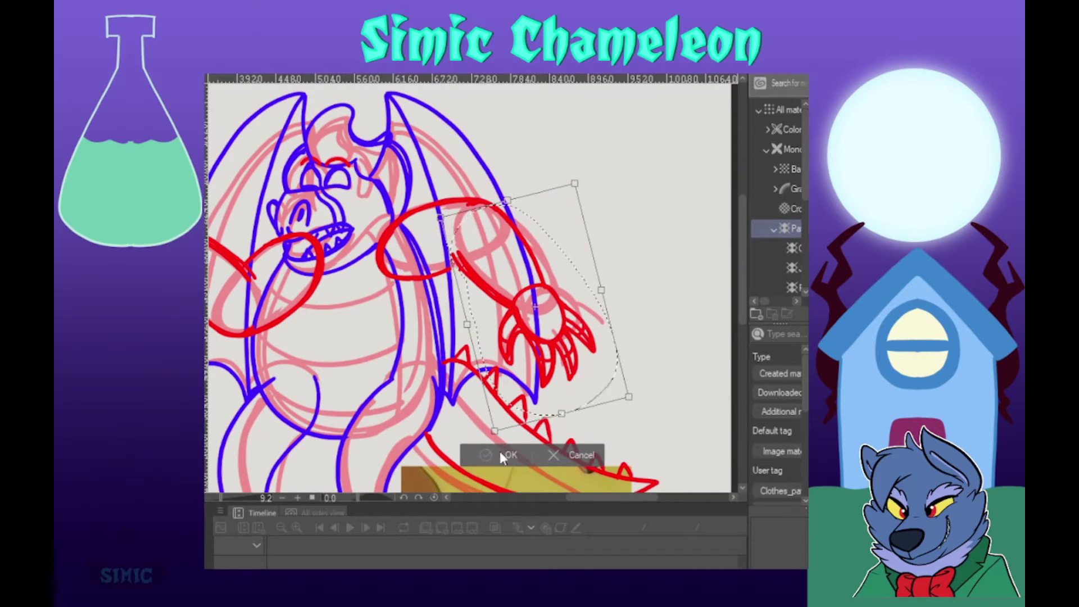
left_click_drag(632, 209, 603, 223)
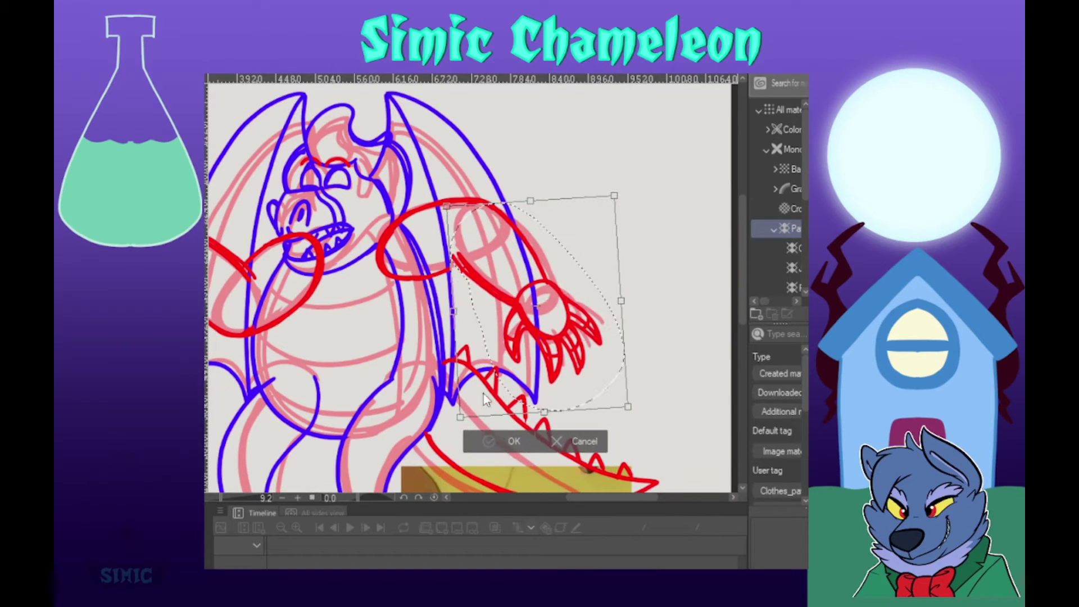
left_click(502, 441)
key("ctrl+d")
scroll(371, 211, "up", 2)
left_click_drag(426, 316, 517, 279)
scroll(514, 281, "down", 2)
Step: Draw two rounded pecs in blue across the chest, wrapping one around the side of the torso
scroll(464, 314, "down", 5)
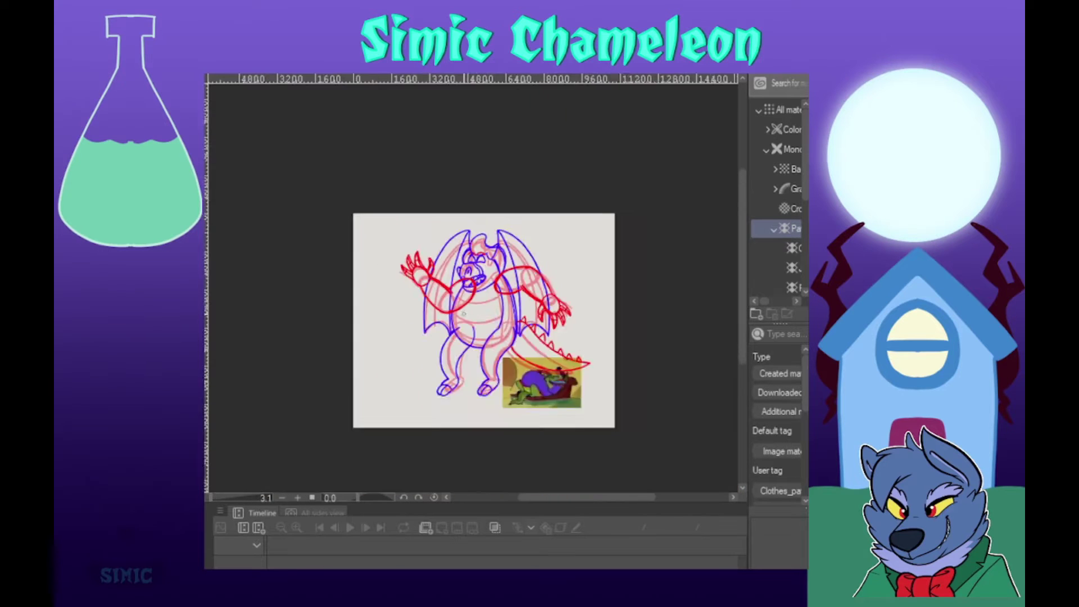
scroll(464, 313, "up", 3)
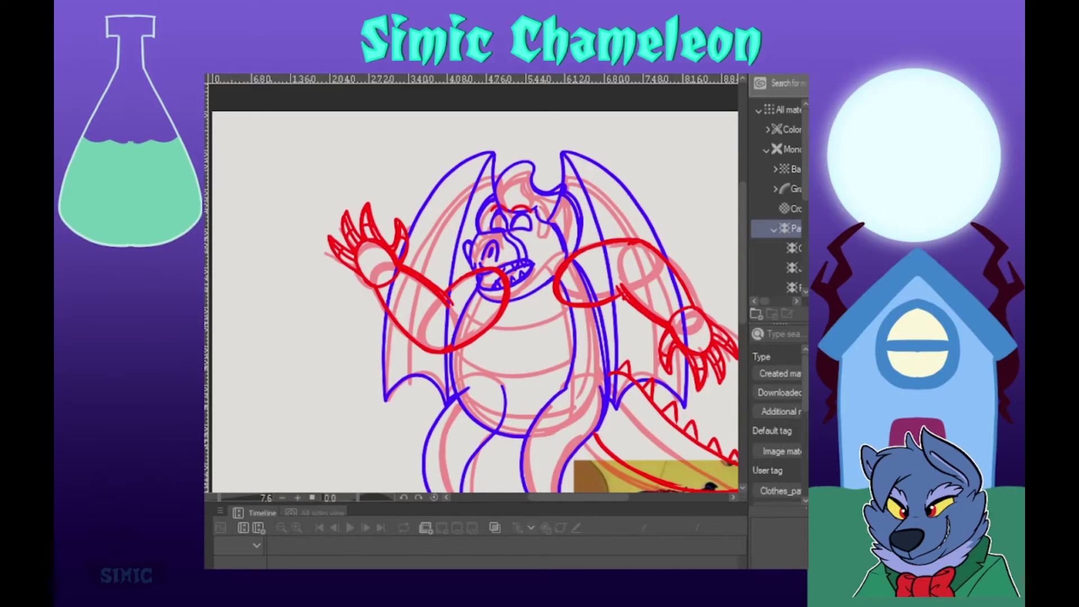
scroll(373, 332, "up", 2)
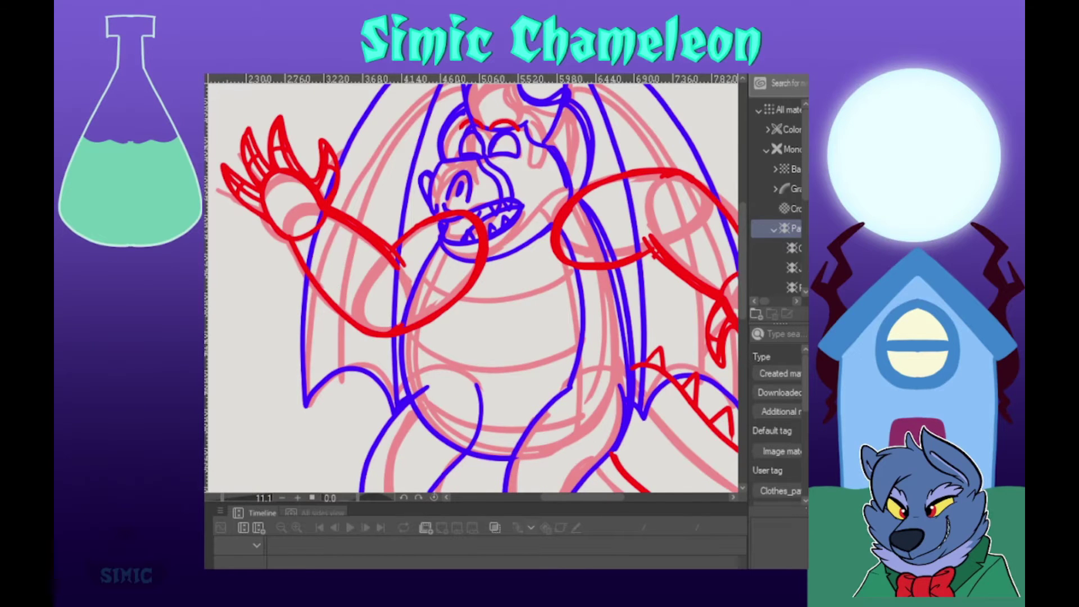
scroll(454, 347, "up", 1)
left_click_drag(482, 269, 626, 284)
left_click_drag(436, 218, 472, 308)
left_click_drag(434, 216, 456, 322)
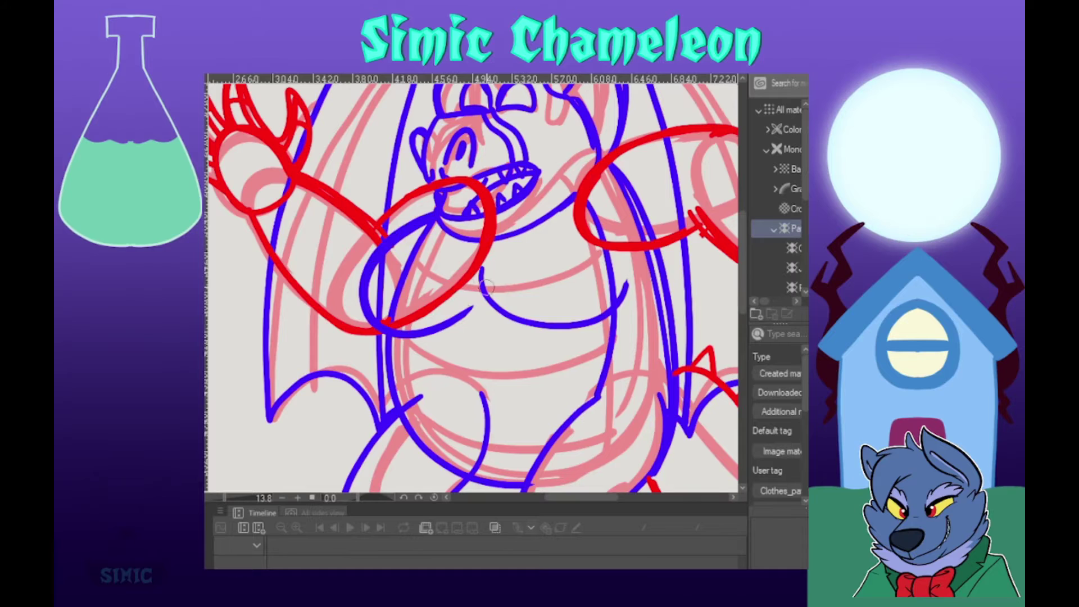
left_click_drag(482, 277, 610, 316)
mouse_move(478, 394)
left_mouse_down()
mouse_move(522, 185)
mouse_move(472, 236)
left_mouse_up()
left_click_drag(371, 173, 516, 336)
mouse_move(353, 228)
left_mouse_down()
mouse_move(366, 290)
mouse_move(606, 201)
mouse_move(489, 354)
left_mouse_up()
left_click_drag(602, 166, 604, 200)
Step: Round out the blue belly outline and draw curved segment lines across the chest, middle and lower belly
scroll(613, 360, "down", 5)
left_click_drag(579, 338, 449, 337)
scroll(405, 304, "up", 6)
left_click_drag(427, 281, 394, 281)
left_click_drag(360, 163, 616, 184)
left_click_drag(342, 277, 621, 315)
mouse_move(354, 383)
left_mouse_down()
mouse_move(563, 415)
mouse_move(612, 395)
left_mouse_up()
scroll(506, 314, "down", 5)
scroll(517, 345, "up", 1)
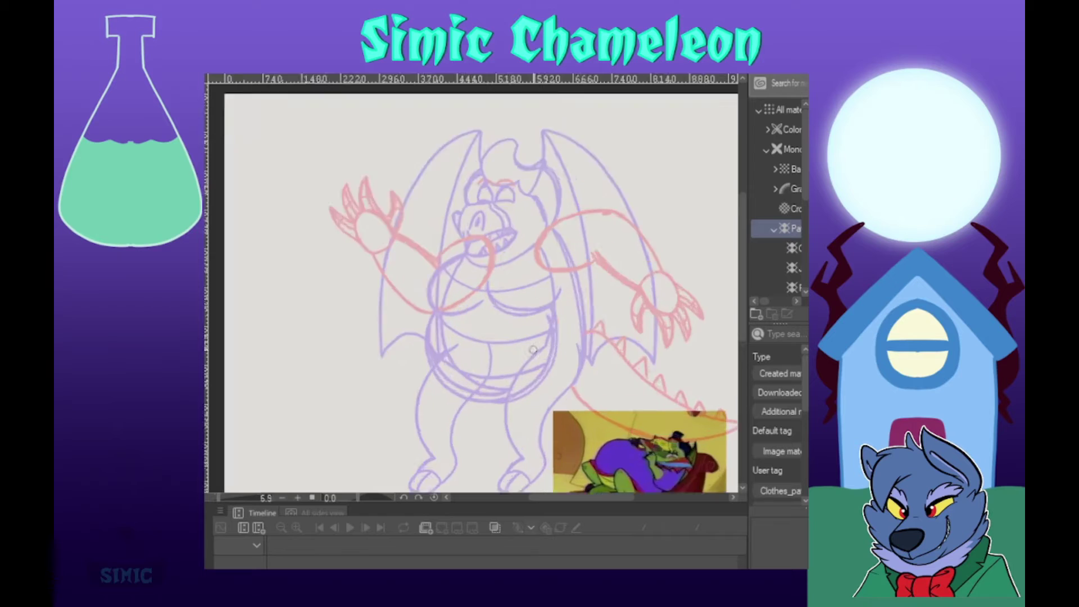
left_click_drag(487, 289, 478, 281)
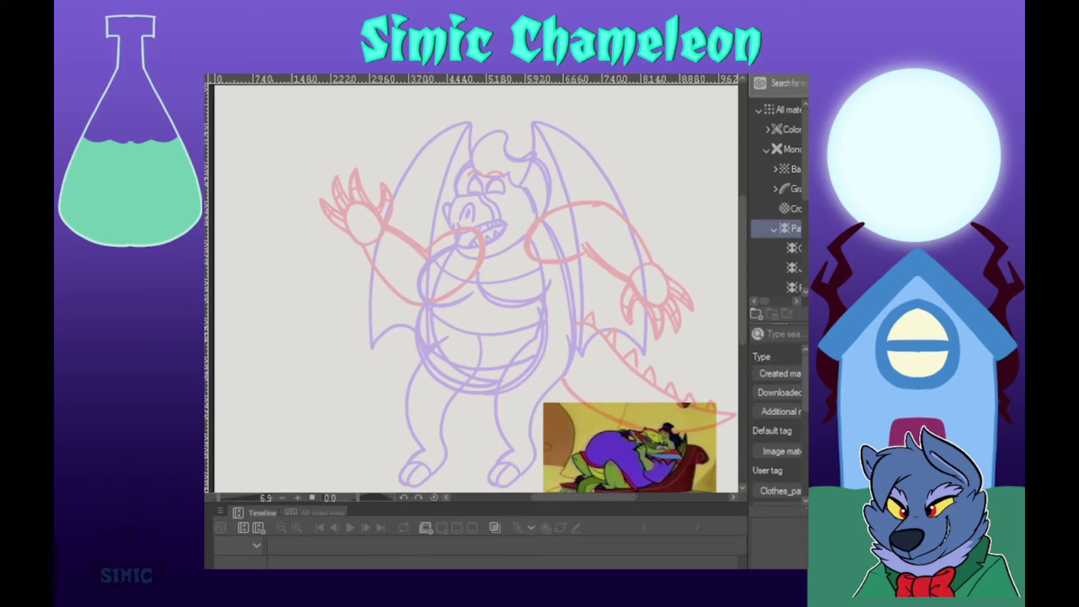
scroll(437, 279, "down", 2)
scroll(488, 219, "up", 3)
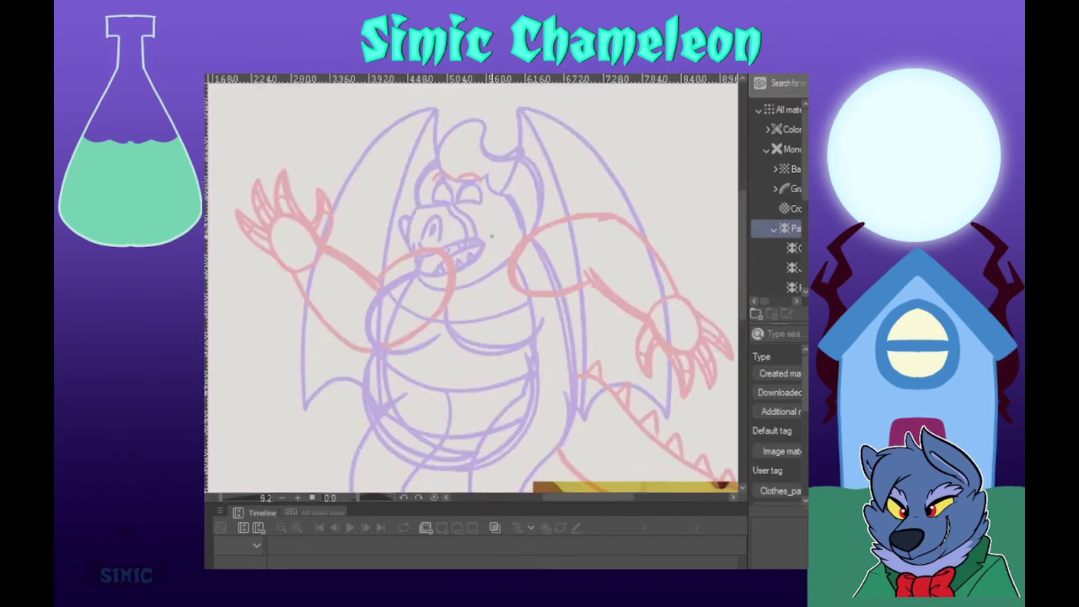
scroll(451, 261, "down", 4)
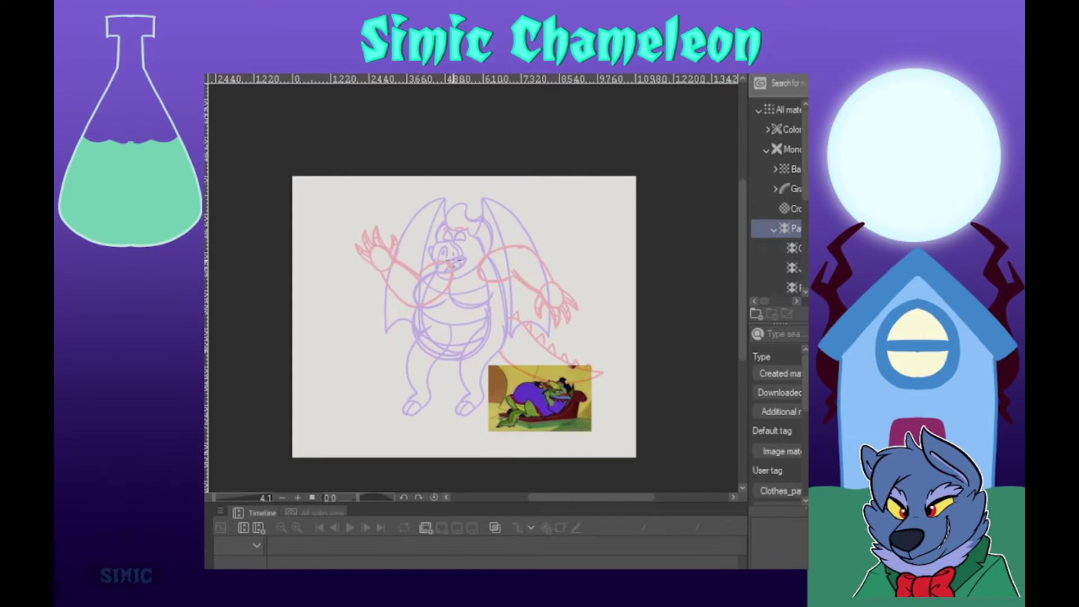
scroll(472, 286, "up", 2)
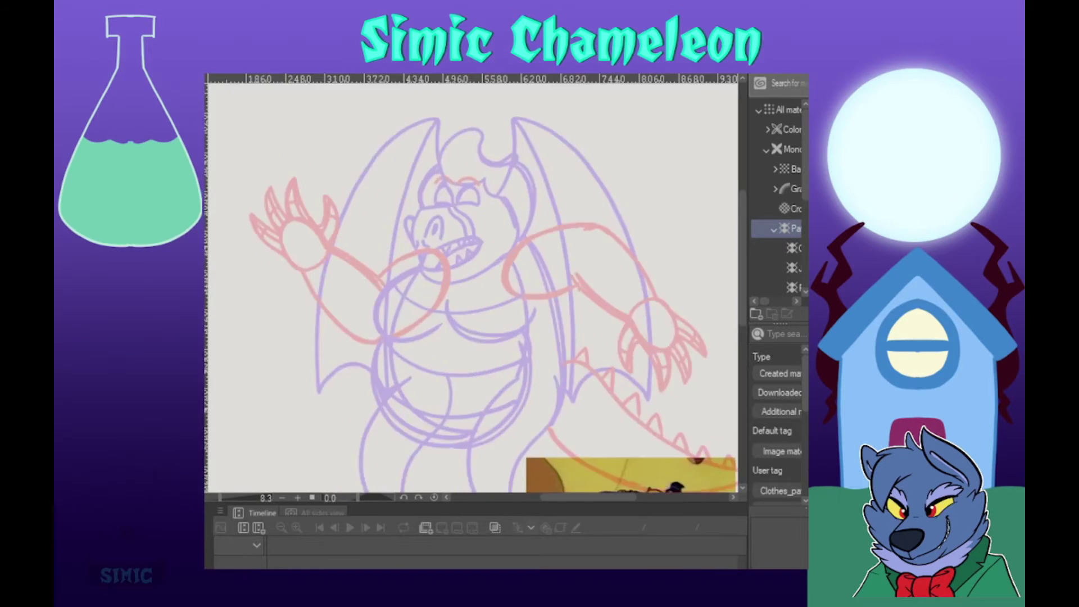
scroll(500, 169, "up", 2)
scroll(540, 393, "down", 2)
Step: Ink the curled hair tuft in black and continue the line down the back of the head
scroll(498, 405, "up", 4)
scroll(393, 393, "down", 1)
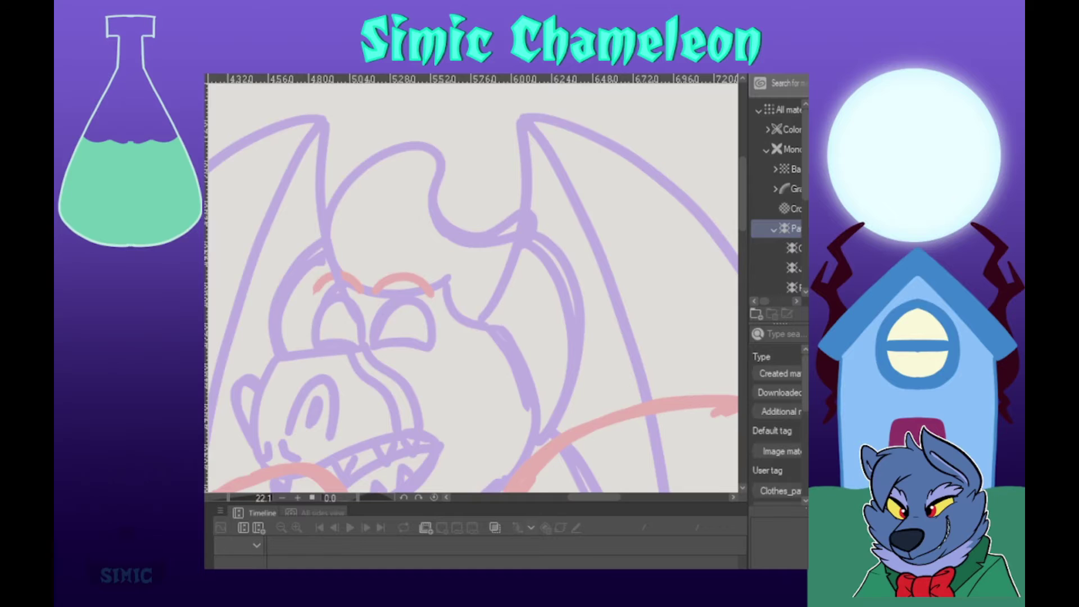
left_click_drag(324, 241, 419, 145)
scroll(545, 232, "down", 2)
scroll(452, 227, "up", 3)
left_click_drag(523, 116, 696, 252)
left_click_drag(540, 337, 409, 232)
left_click_drag(416, 281, 531, 264)
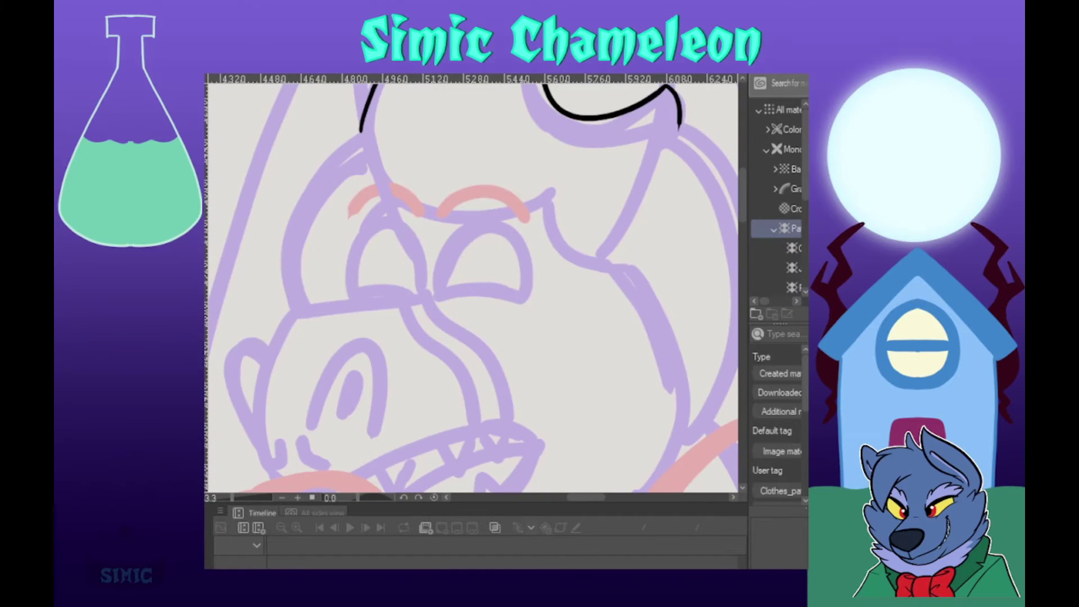
scroll(519, 239, "down", 5)
left_click_drag(612, 171, 619, 366)
left_click_drag(478, 270, 428, 279)
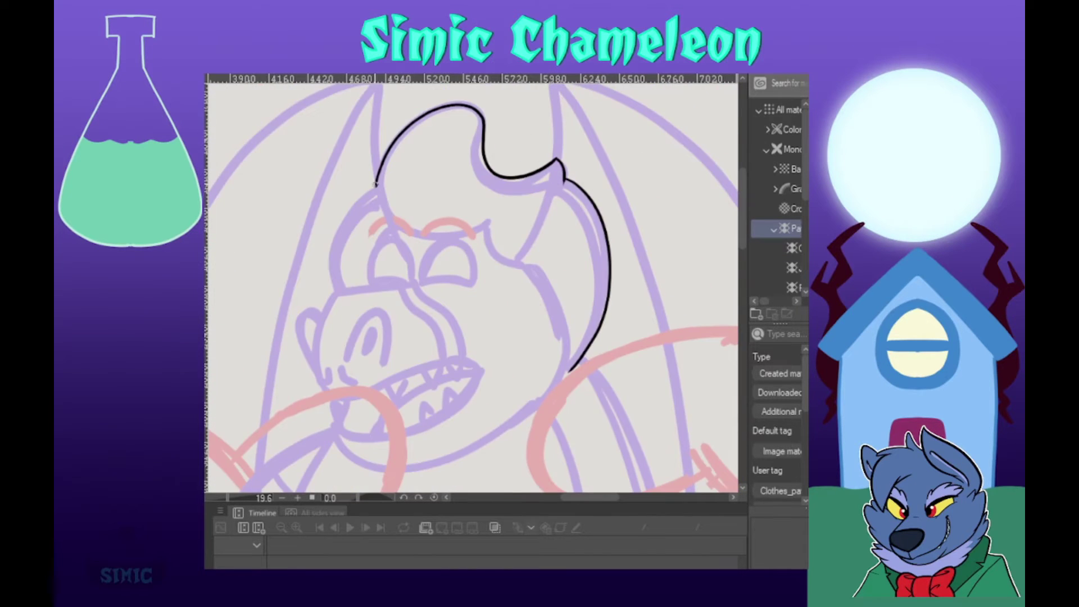
Step: Ink the curved hairline across the brow and the line running from it down the cheek to the jaw
left_click_drag(378, 183, 335, 287)
key("ctrl+z")
scroll(395, 223, "up", 3)
scroll(416, 236, "up", 1)
mouse_move(387, 219)
left_mouse_down()
mouse_move(557, 214)
mouse_move(676, 477)
left_mouse_up()
mouse_move(562, 394)
left_mouse_down()
mouse_move(611, 320)
mouse_move(419, 338)
left_mouse_up()
key("ctrl+z")
left_click_drag(391, 151, 527, 402)
key("ctrl+z")
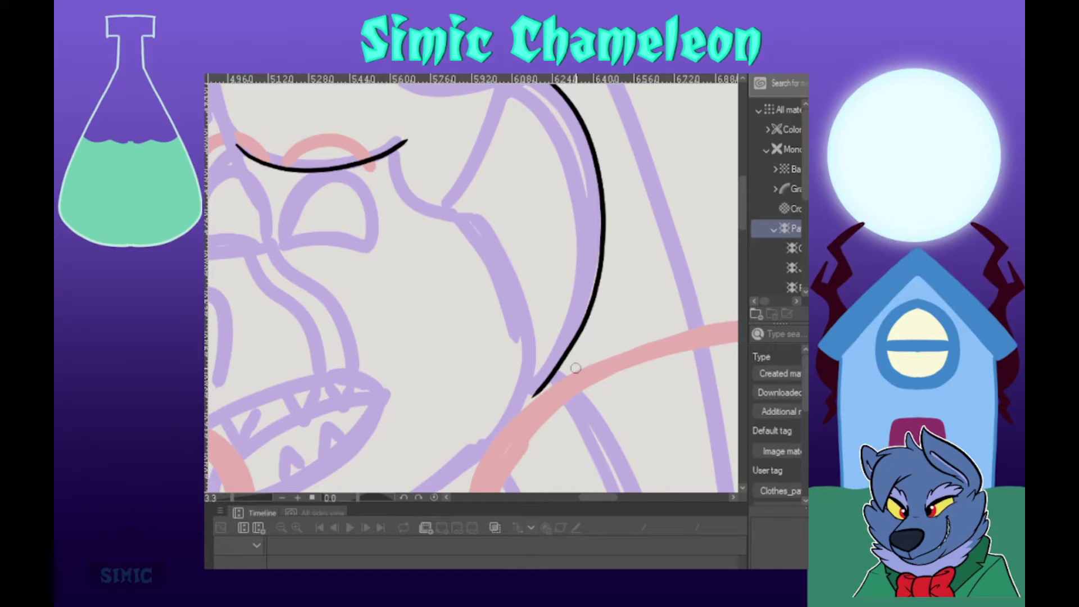
left_click_drag(392, 154, 534, 396)
mouse_move(405, 337)
left_mouse_down()
mouse_move(559, 196)
mouse_move(644, 434)
left_mouse_up()
Step: Ink the far side of the head down to the snout and outline both half-round eyes in black
left_click_drag(477, 243, 435, 343)
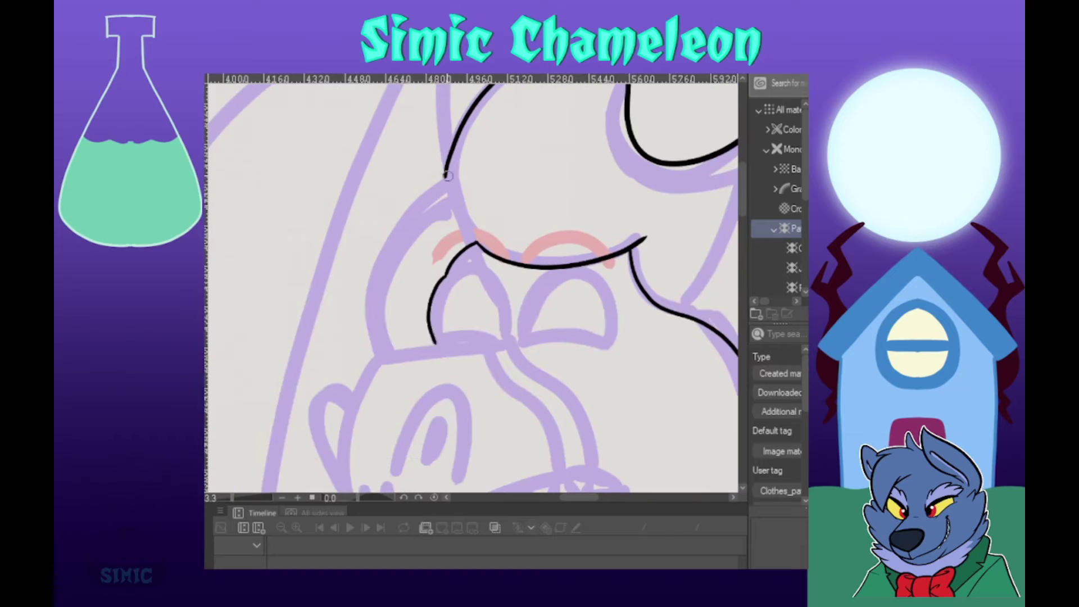
left_click_drag(447, 175, 377, 355)
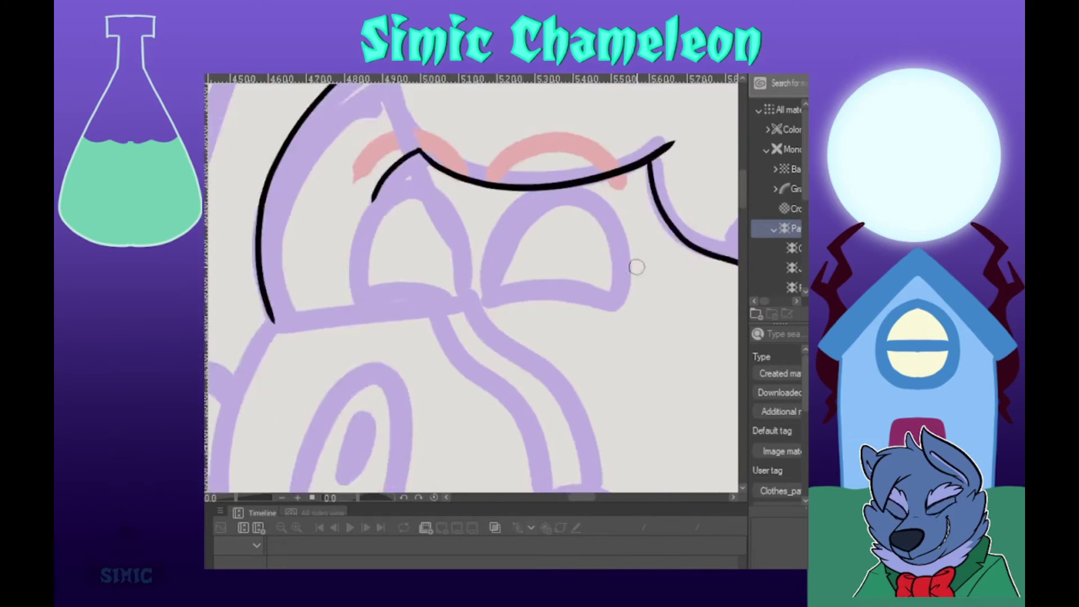
left_click_drag(633, 264, 549, 144)
mouse_move(444, 344)
left_mouse_down()
mouse_move(263, 360)
mouse_move(439, 265)
mouse_move(289, 360)
left_mouse_up()
scroll(444, 344, "down", 4)
scroll(393, 314, "up", 4)
mouse_move(268, 376)
left_mouse_down()
mouse_move(265, 325)
mouse_move(440, 354)
left_mouse_up()
scroll(454, 405, "down", 2)
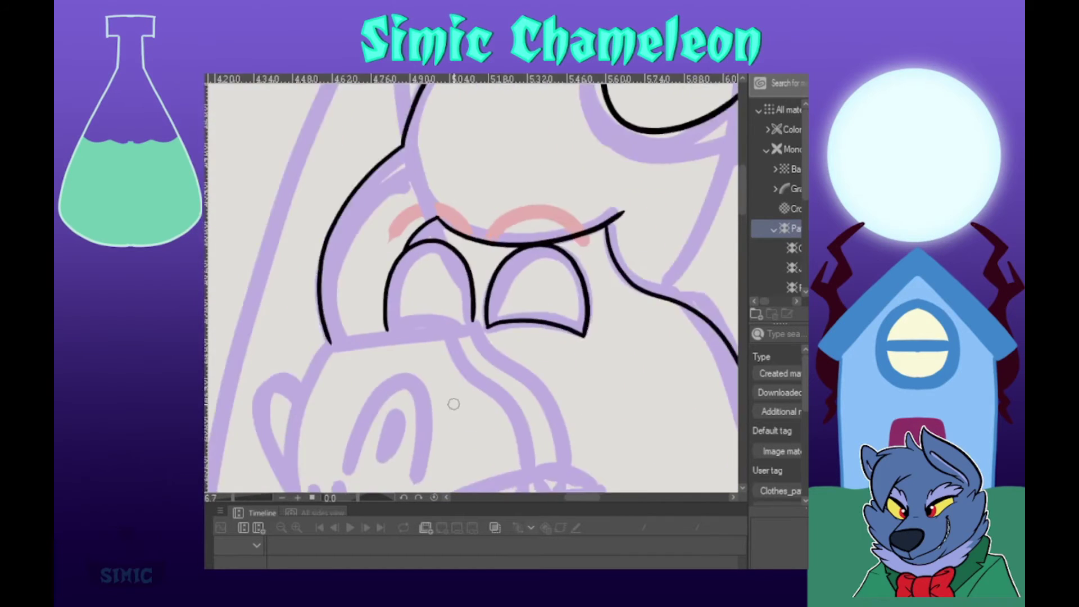
Step: Ink the snout, the open mouth outline and the rounded chin and jaw line in black
scroll(453, 405, "down", 4)
scroll(332, 403, "up", 2)
scroll(339, 397, "up", 4)
left_click_drag(404, 152, 574, 129)
scroll(475, 375, "down", 1)
mouse_move(401, 155)
left_mouse_down()
mouse_move(377, 381)
mouse_move(461, 347)
mouse_move(643, 319)
left_mouse_up()
scroll(475, 375, "down", 1)
mouse_move(393, 369)
left_mouse_down()
mouse_move(381, 415)
mouse_move(643, 319)
left_mouse_up()
mouse_move(590, 404)
left_mouse_down()
mouse_move(436, 224)
mouse_move(512, 282)
left_mouse_up()
left_click_drag(303, 290, 705, 282)
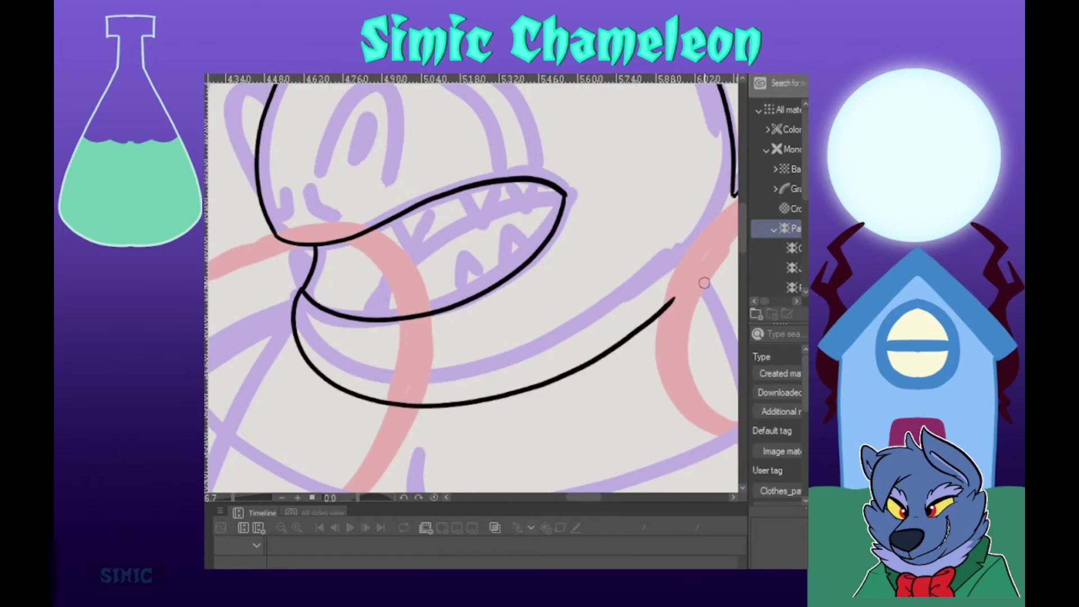
scroll(561, 290, "down", 8)
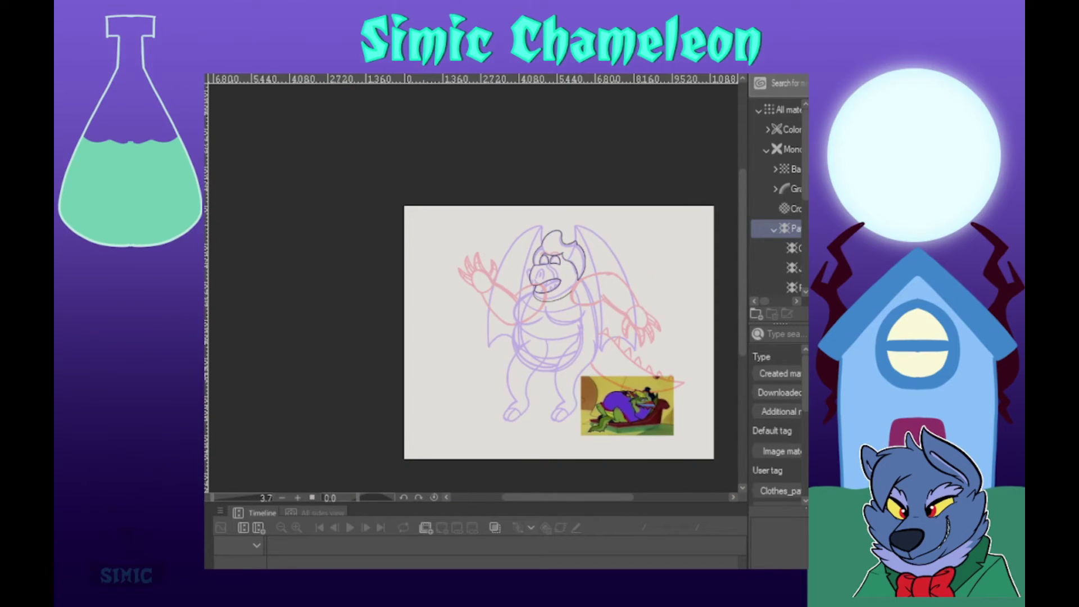
Step: Ink the inner line of the leg nearest the tail, curving from the belly down to the ankle
scroll(588, 349, "up", 6)
left_click_drag(486, 159, 433, 386)
left_click_drag(562, 137, 477, 368)
scroll(478, 369, "down", 4)
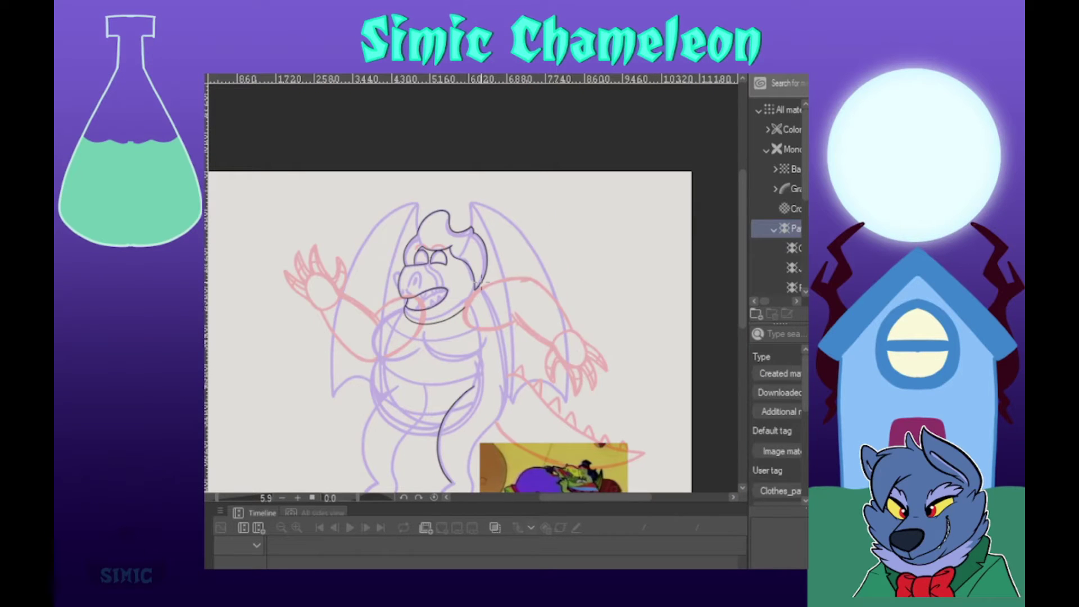
scroll(482, 283, "down", 2)
scroll(481, 283, "up", 2)
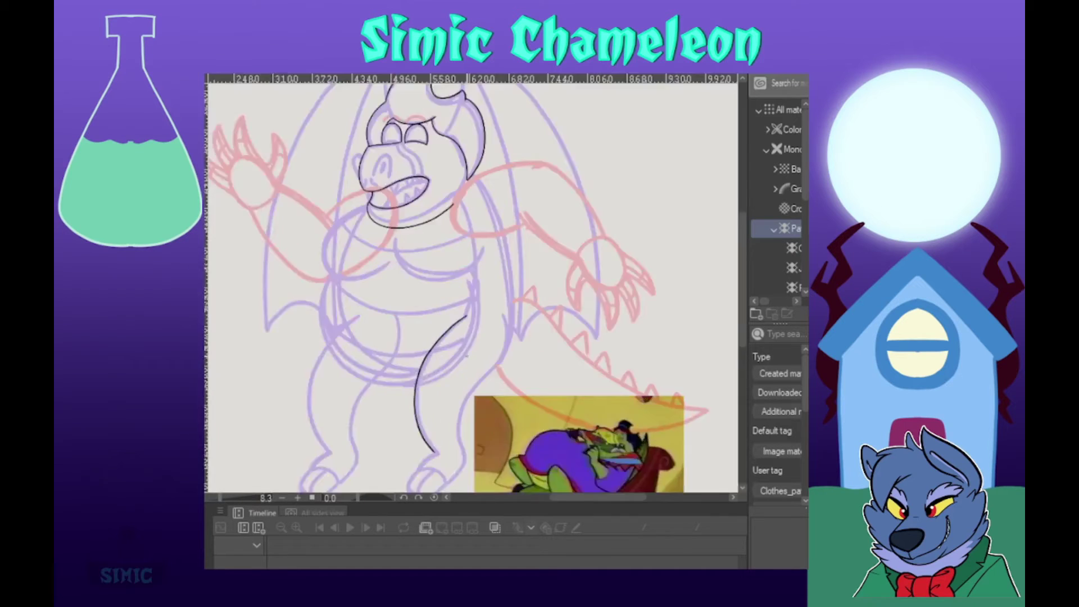
Step: Ink the outer line of the same leg from the hip down to the heel, redrawing it until it fits the sketch
scroll(481, 282, "down", 1)
scroll(482, 284, "up", 3)
left_click_drag(518, 155, 463, 444)
key("ctrl+z")
mouse_move(519, 155)
left_mouse_down()
mouse_move(538, 289)
mouse_move(442, 484)
left_mouse_up()
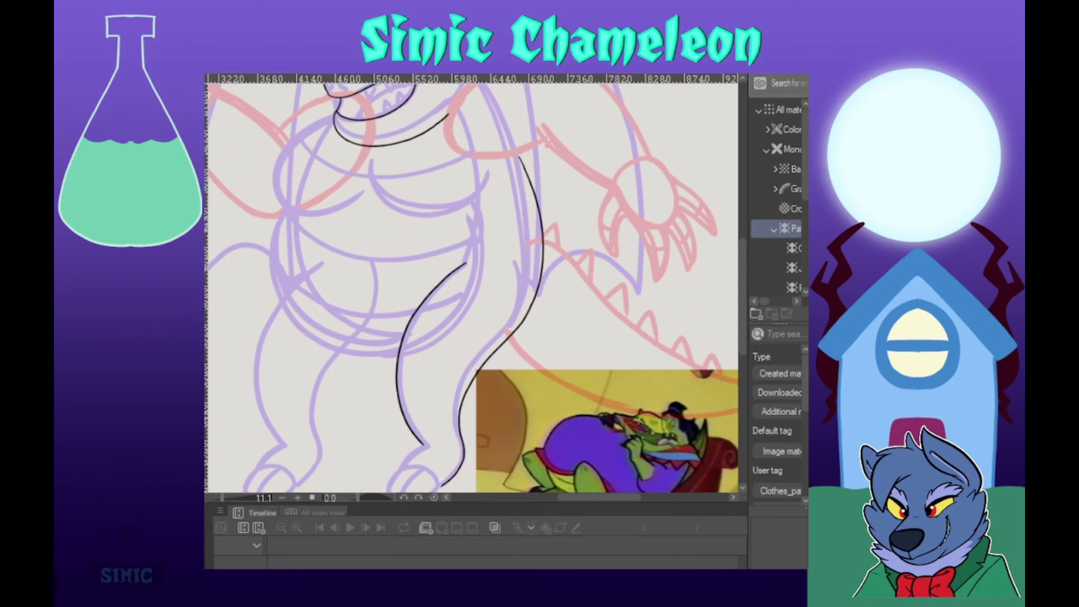
key("ctrl+z")
left_click_drag(538, 253, 460, 465)
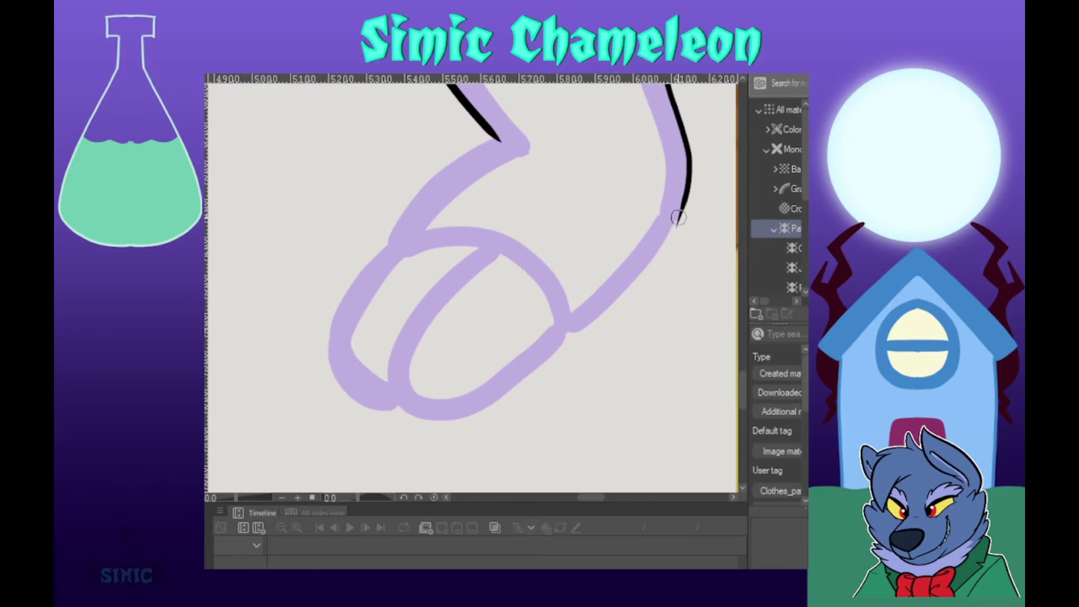
Step: Ink the ankle and the rounded two-toed foot of the leg nearest the tail in black
left_click_drag(450, 87, 569, 337)
left_click_drag(487, 239, 394, 413)
left_click_drag(391, 239, 520, 358)
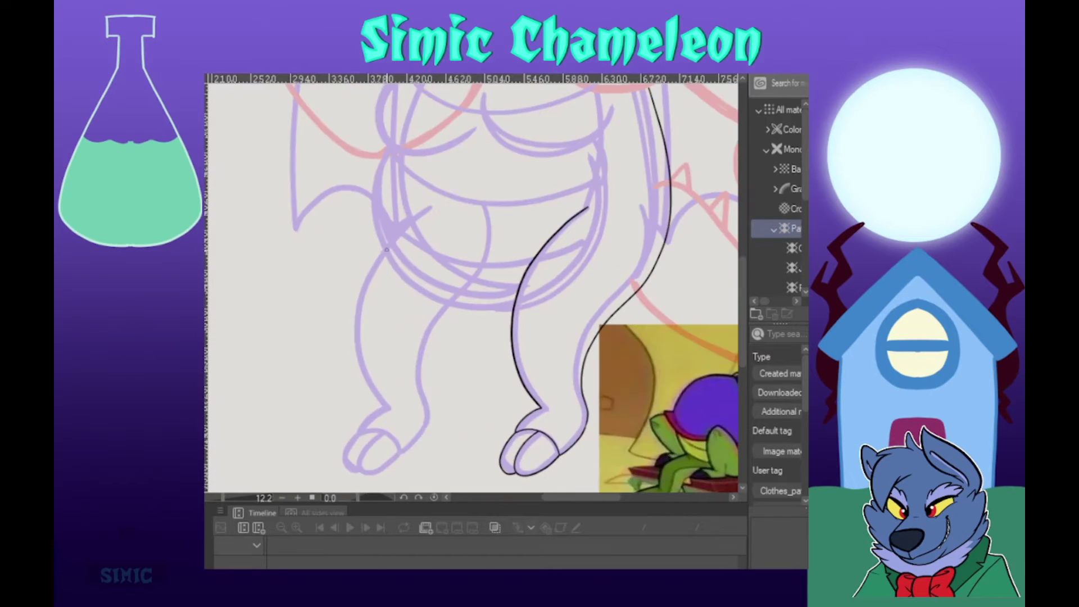
Step: Ink both sides of the other leg and its rounded two-toed foot in black
left_click_drag(383, 247, 382, 409)
left_click_drag(457, 311, 402, 452)
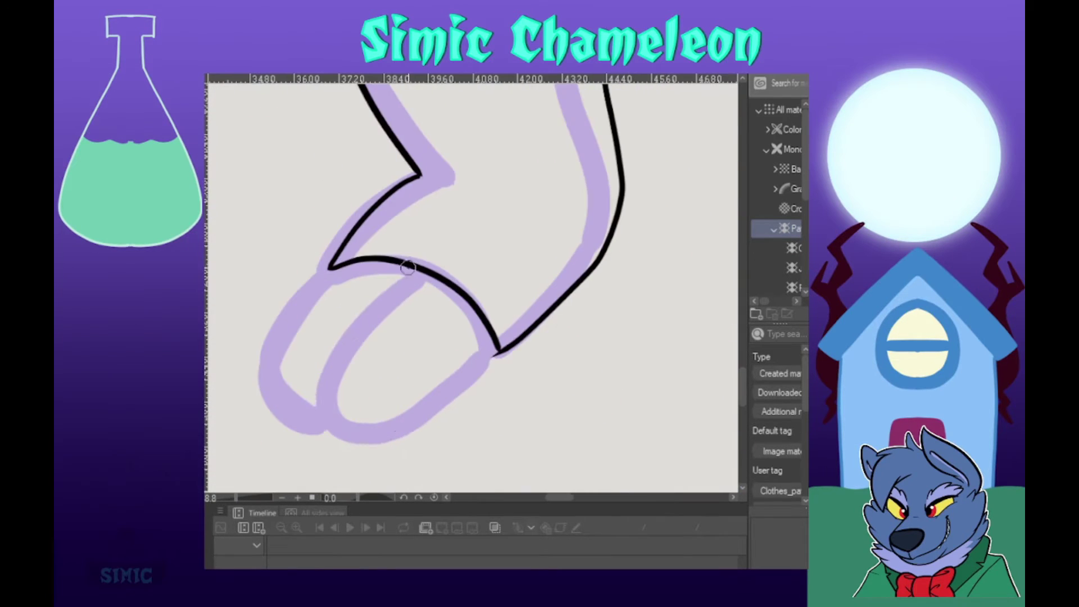
left_click_drag(509, 263, 304, 441)
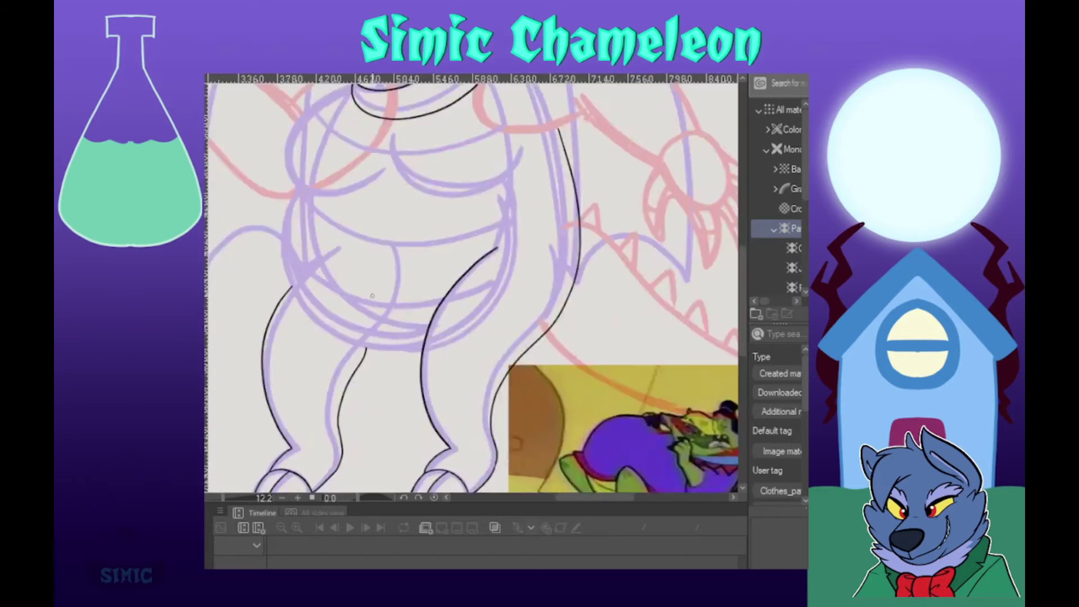
scroll(403, 286, "down", 5)
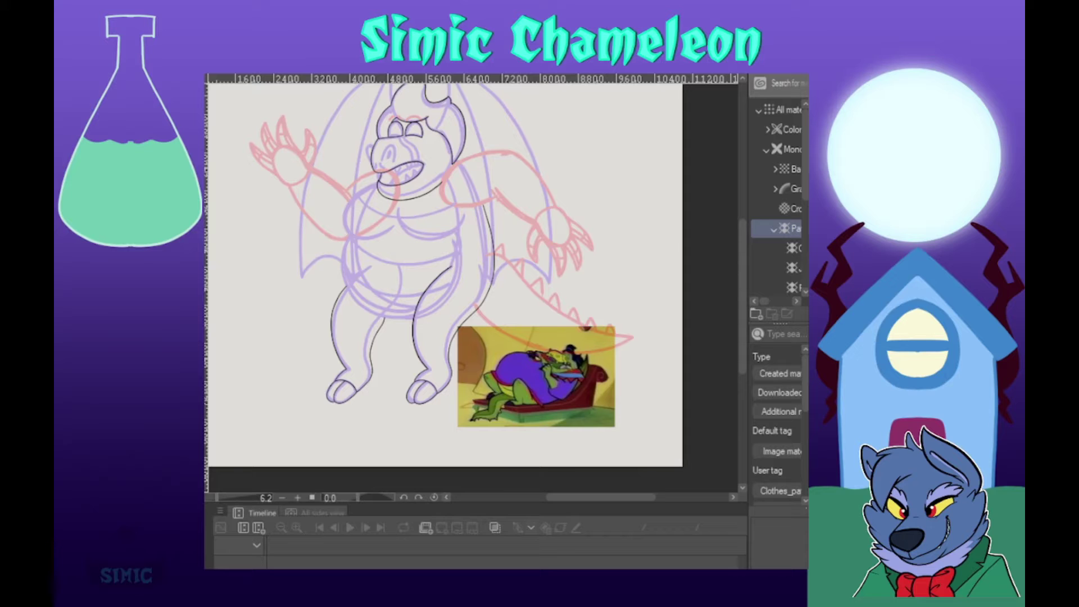
Step: Ink the outer edges and scalloped lower edges of both wings, redrawing strokes that miss the sketch
scroll(393, 214, "up", 4)
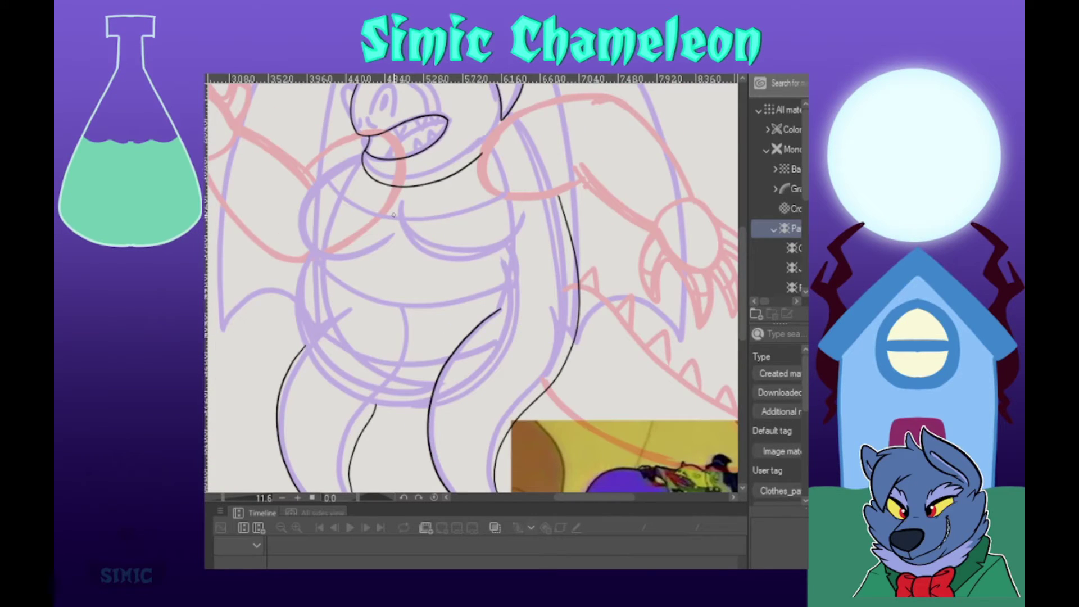
scroll(394, 215, "down", 4)
scroll(360, 210, "up", 3)
mouse_move(472, 147)
left_mouse_down()
mouse_move(614, 451)
mouse_move(536, 454)
left_mouse_up()
left_click_drag(410, 253, 610, 256)
mouse_move(590, 153)
left_mouse_down()
mouse_move(593, 188)
mouse_move(436, 355)
left_mouse_up()
key("ctrl+z")
left_click_drag(506, 281, 397, 254)
left_click_drag(482, 128, 353, 429)
left_click_drag(353, 427, 412, 401)
key("ctrl+z")
key("ctrl+z")
scroll(388, 449, "up", 5)
mouse_move(286, 379)
left_mouse_down()
mouse_move(341, 316)
mouse_move(465, 303)
mouse_move(625, 310)
left_mouse_up()
scroll(419, 301, "down", 7)
Step: Ink the snout's nostril details in black, including the near nostril's arch and its oval opening
scroll(487, 152, "up", 6)
scroll(479, 180, "up", 5)
left_click_drag(326, 299, 453, 288)
left_click_drag(326, 300, 452, 290)
scroll(487, 262, "down", 4)
scroll(523, 227, "up", 4)
left_click_drag(569, 308, 581, 304)
mouse_move(415, 311)
left_mouse_down()
mouse_move(348, 288)
mouse_move(346, 423)
left_mouse_up()
scroll(394, 259, "down", 6)
scroll(333, 331, "up", 5)
mouse_move(418, 405)
left_mouse_down()
mouse_move(436, 342)
mouse_move(512, 416)
left_mouse_up()
left_click_drag(480, 326, 482, 328)
scroll(482, 332, "down", 5)
scroll(497, 385, "up", 5)
Step: Ink the curled lip mark and the small pointed fold at the front of the snout, redrawing the fold
left_click_drag(362, 372, 423, 378)
mouse_move(342, 333)
left_mouse_down()
mouse_move(350, 369)
mouse_move(329, 360)
mouse_move(336, 378)
left_mouse_up()
key("ctrl+z")
key("ctrl+z")
key("ctrl+z")
left_click_drag(343, 334, 328, 360)
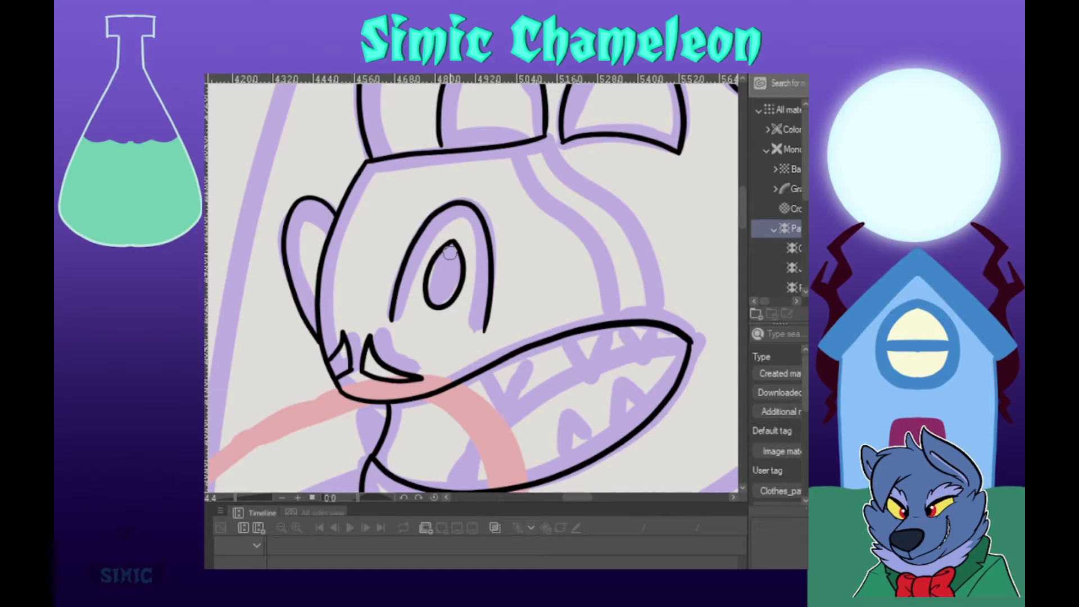
Step: Ink the two curved band lines running down the snout and the inner curve inside the open mouth
left_click_drag(547, 136, 656, 319)
left_click_drag(516, 145, 617, 318)
mouse_move(562, 348)
left_mouse_down()
mouse_move(540, 259)
mouse_move(585, 260)
left_mouse_up()
left_click_drag(712, 258, 457, 399)
Step: Ink the rows of pointed teeth along the upper and lower edges of the mouth
left_click_drag(366, 309, 404, 314)
left_click_drag(416, 313, 504, 288)
left_click_drag(526, 278, 567, 259)
left_click_drag(591, 253, 685, 242)
left_click_drag(444, 398, 478, 394)
mouse_move(503, 395)
left_mouse_down()
mouse_move(595, 378)
mouse_move(652, 340)
left_mouse_up()
left_click_drag(670, 329, 697, 303)
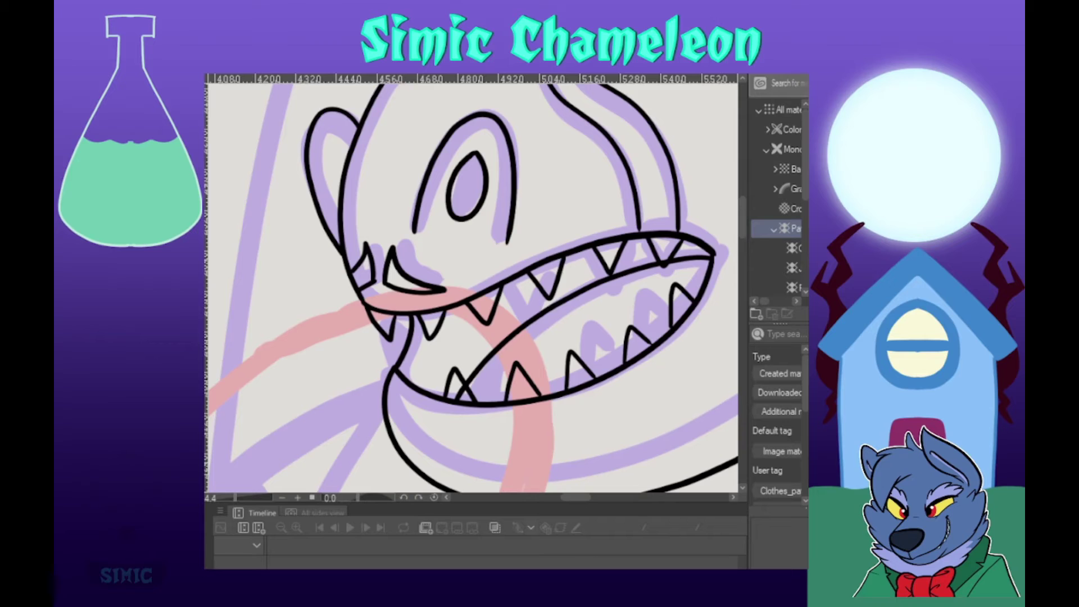
left_click_drag(465, 389, 459, 398)
scroll(472, 288, "down", 8)
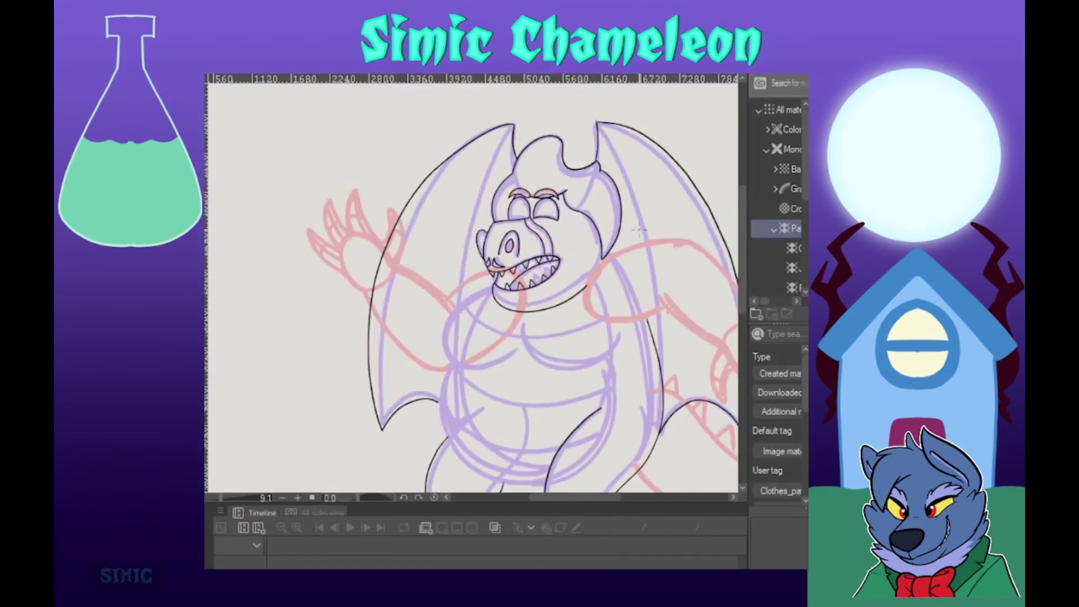
Step: Ink the upper and lower edges of the tail from the body out to its pointed tip
scroll(624, 212, "up", 3)
left_click_drag(624, 212, 438, 86)
mouse_move(434, 213)
left_mouse_down()
mouse_move(582, 343)
mouse_move(711, 381)
left_mouse_up()
mouse_move(711, 381)
left_mouse_down()
mouse_move(411, 347)
mouse_move(396, 332)
left_mouse_up()
key("ctrl+z")
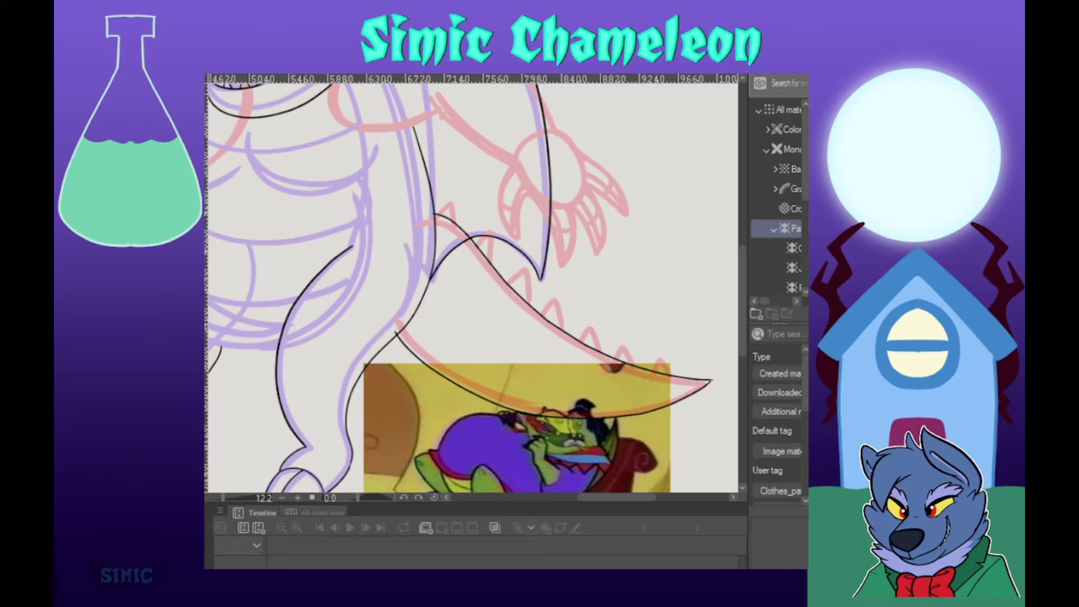
scroll(331, 307, "down", 4)
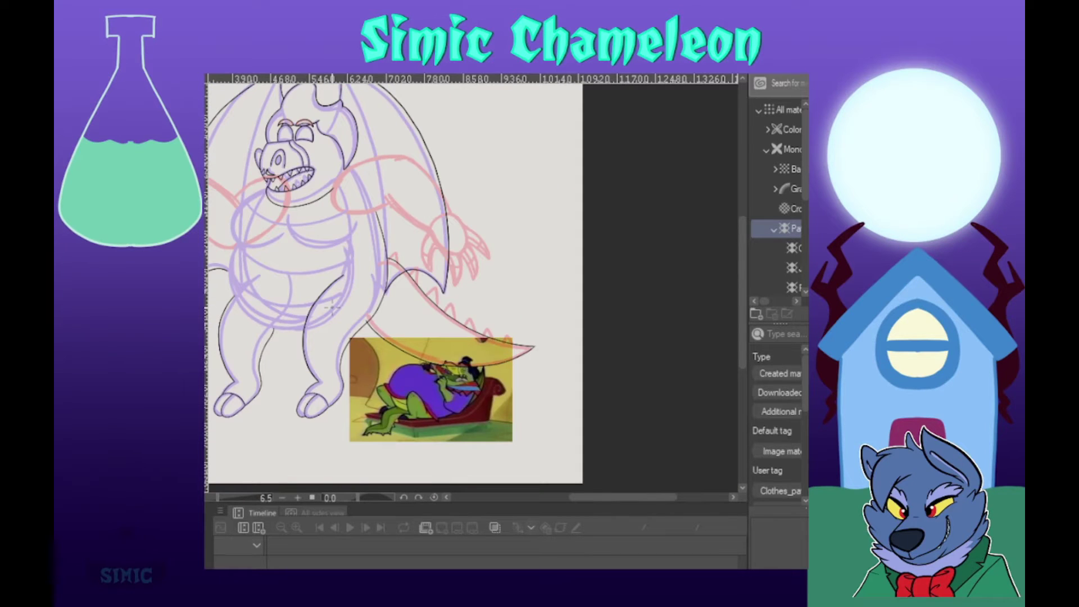
Step: Ink the triangular spikes along the tail's upper edge, from the body to the tip
scroll(388, 242, "up", 4)
left_click_drag(396, 306, 431, 316)
left_click_drag(469, 359, 504, 402)
left_click_drag(536, 449, 466, 197)
left_click_drag(471, 192, 501, 222)
left_click_drag(541, 257, 569, 278)
mouse_move(611, 306)
left_mouse_down()
mouse_move(417, 283)
mouse_move(447, 298)
left_mouse_up()
left_click_drag(485, 317, 516, 331)
left_click_drag(546, 342, 655, 364)
scroll(579, 341, "down", 3)
scroll(636, 363, "up", 5)
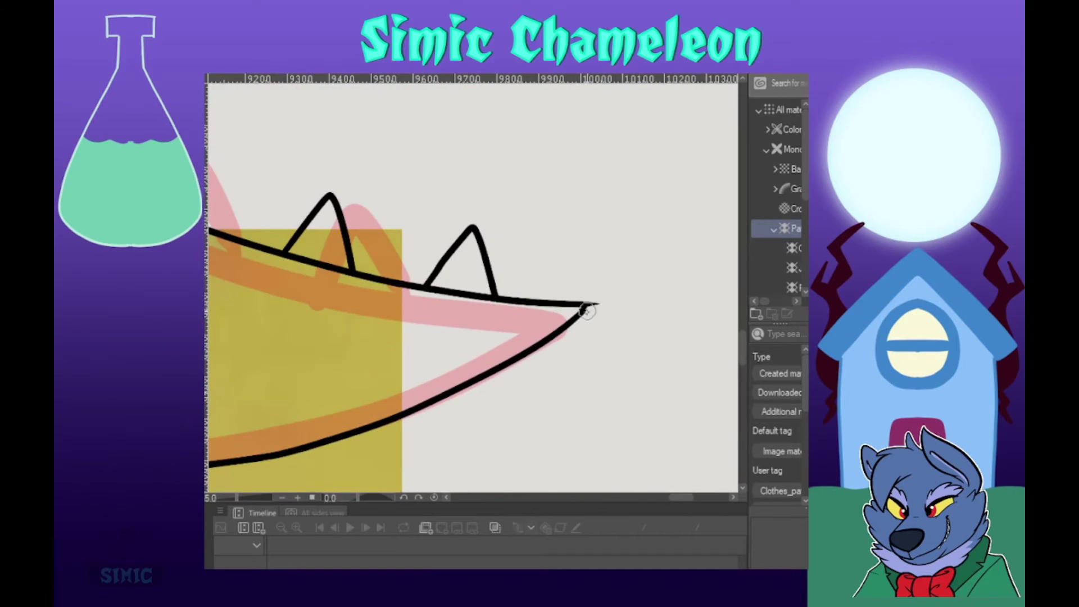
scroll(605, 286, "down", 8)
scroll(467, 147, "up", 6)
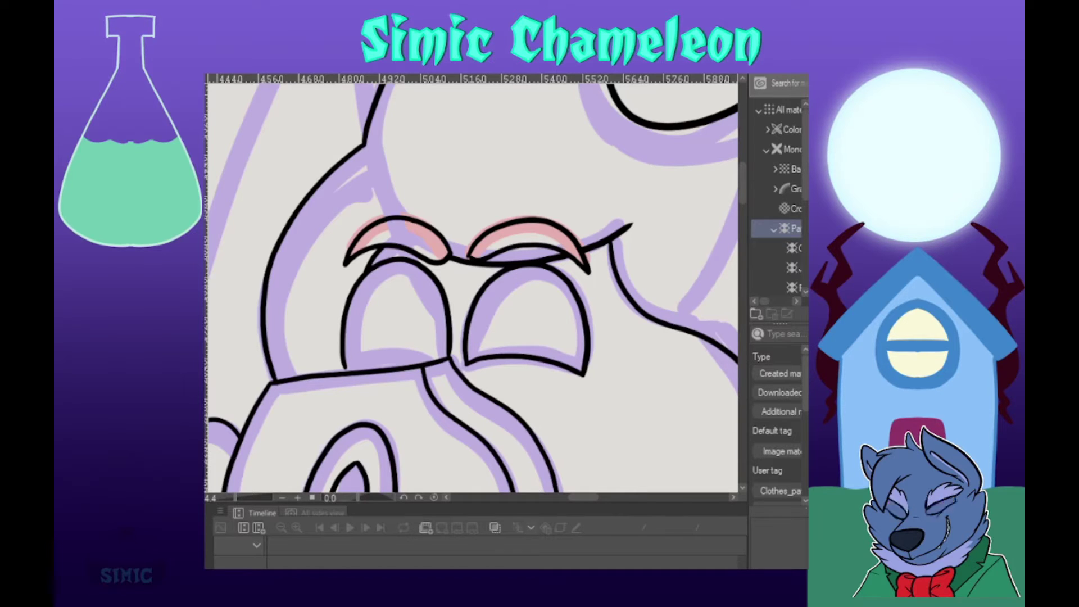
scroll(488, 325, "down", 8)
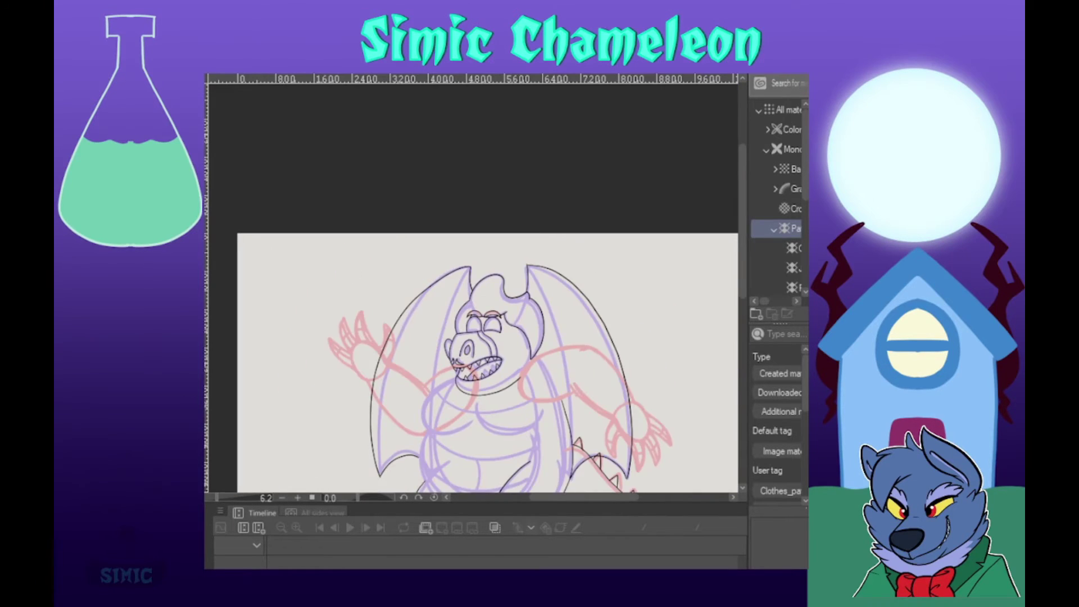
Step: Ink the outlines of both rounded sides of the chest, meeting at the center above the belly
key("ctrl+plus")
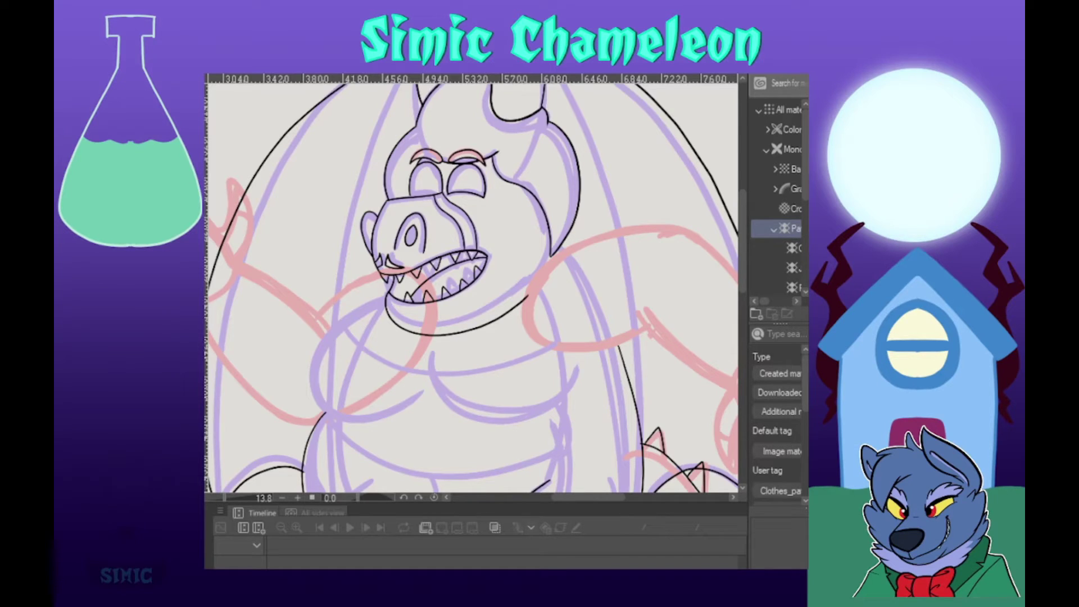
scroll(481, 205, "down", 2)
scroll(416, 345, "up", 3)
left_click_drag(407, 155, 272, 343)
left_click_drag(292, 373, 492, 334)
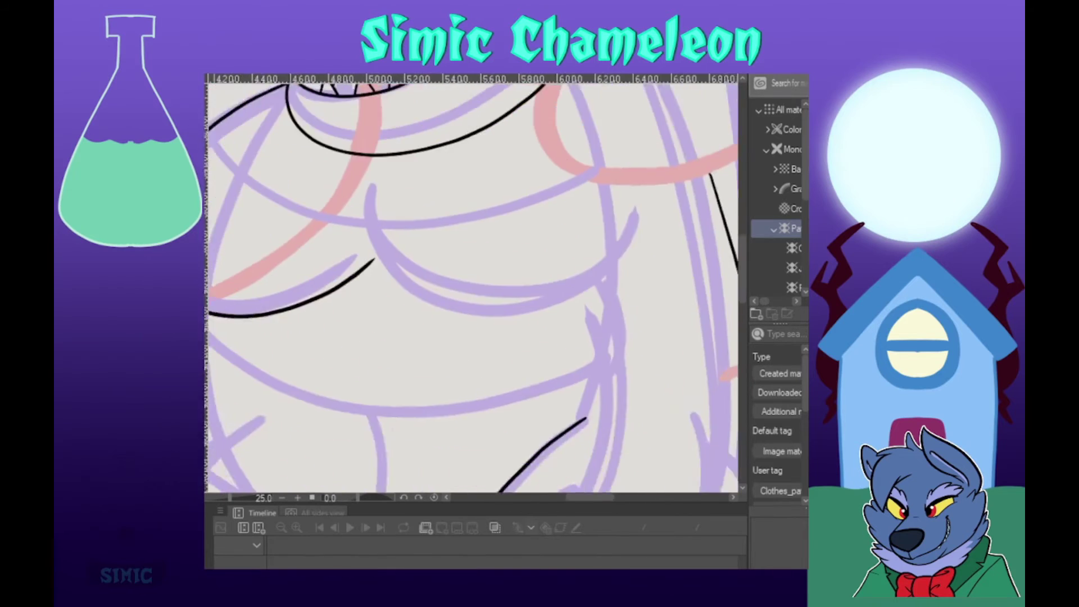
left_click_drag(356, 255, 621, 275)
scroll(621, 275, "down", 5)
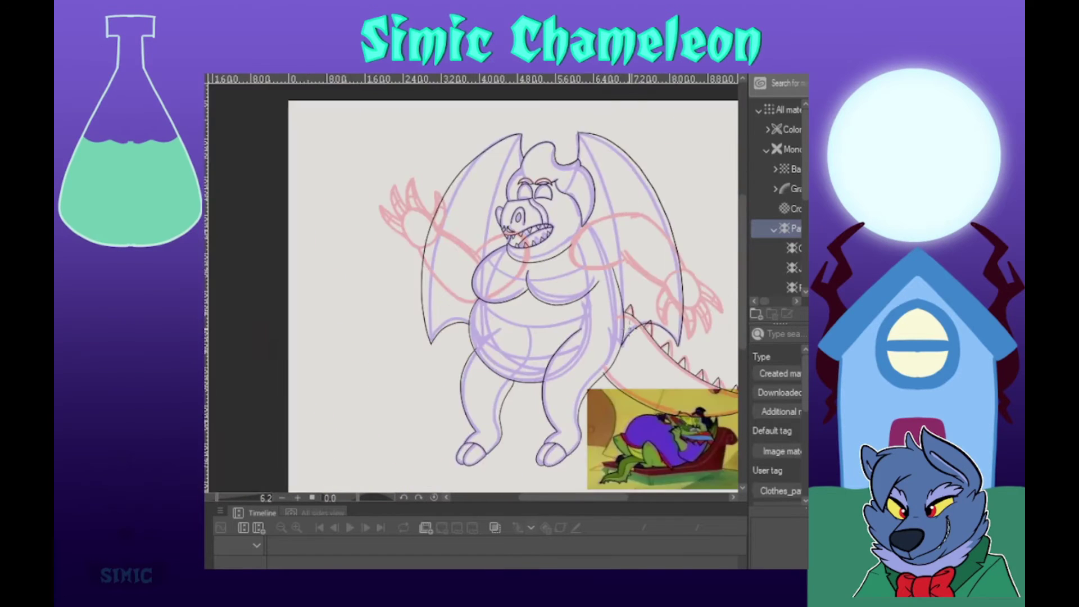
Step: Ink the raised arm with the upper arm line and both edges of the forearm from elbow to wrist
scroll(472, 287, "up", 2)
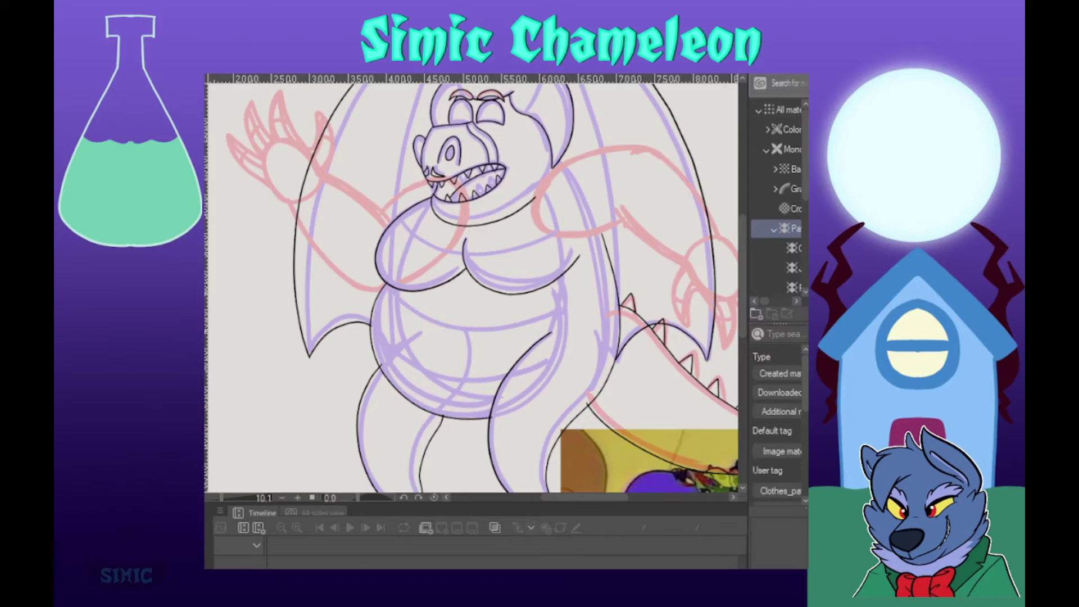
scroll(402, 296, "down", 4)
scroll(466, 249, "up", 5)
key("ctrl+z")
scroll(428, 314, "up", 3)
left_click_drag(628, 229, 514, 300)
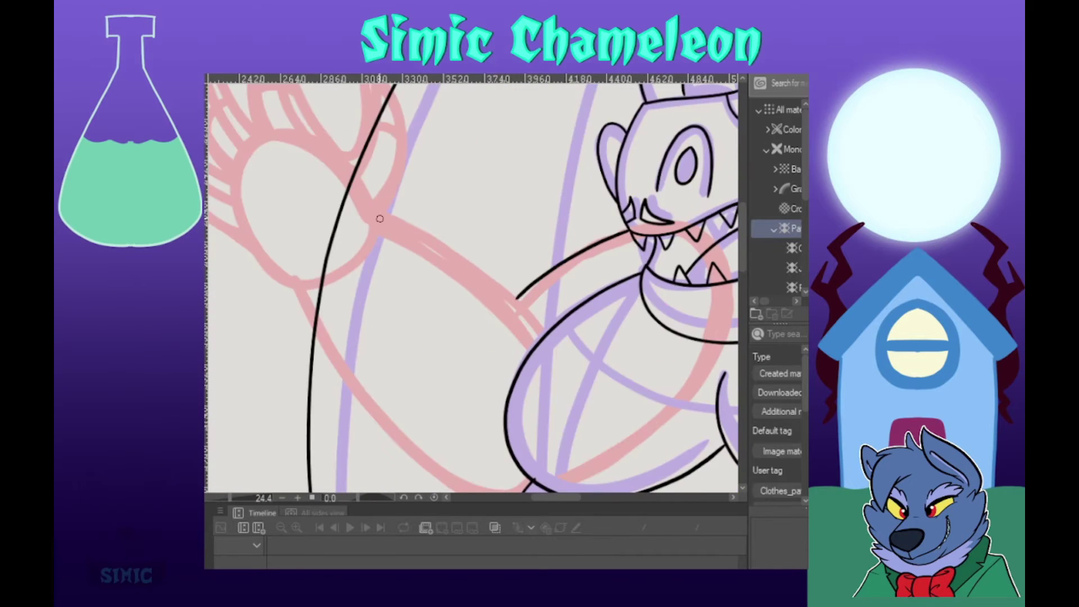
left_click_drag(377, 219, 540, 338)
left_click_drag(461, 337, 450, 283)
left_click_drag(278, 230, 509, 439)
left_click_drag(501, 249, 509, 239)
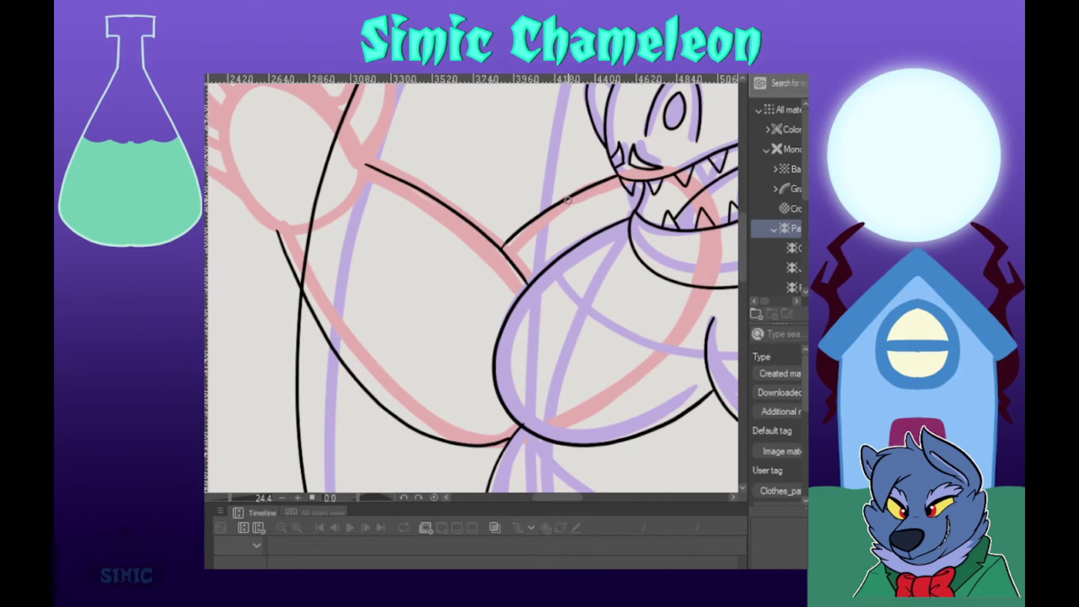
Step: Ink the raised hand's fingers and pointed claws in black, undoing strokes that miss the sketch
left_click_drag(365, 197, 549, 411)
left_click_drag(452, 181, 435, 291)
key("ctrl+z")
mouse_move(450, 172)
left_mouse_down()
mouse_move(538, 268)
mouse_move(549, 373)
left_mouse_up()
left_click_drag(537, 279, 575, 302)
left_click_drag(428, 248, 469, 251)
mouse_move(434, 289)
left_mouse_down()
mouse_move(382, 200)
mouse_move(403, 329)
left_mouse_up()
left_click_drag(377, 290, 411, 261)
left_click_drag(403, 329, 324, 278)
left_click_drag(324, 277, 461, 445)
left_click_drag(354, 354, 373, 317)
key("ctrl+z")
Step: Erase the wing outline where it crosses the raised arm and hand, and clean up the line ends
key("e")
mouse_move(401, 240)
left_mouse_down()
mouse_move(375, 283)
mouse_move(378, 174)
mouse_move(411, 260)
mouse_move(652, 401)
left_mouse_up()
scroll(474, 200, "down", 5)
scroll(462, 256, "up", 6)
left_click(414, 268)
key("ctrl+z")
scroll(618, 338, "down", 4)
scroll(675, 358, "up", 3)
left_click(532, 363)
scroll(533, 363, "down", 6)
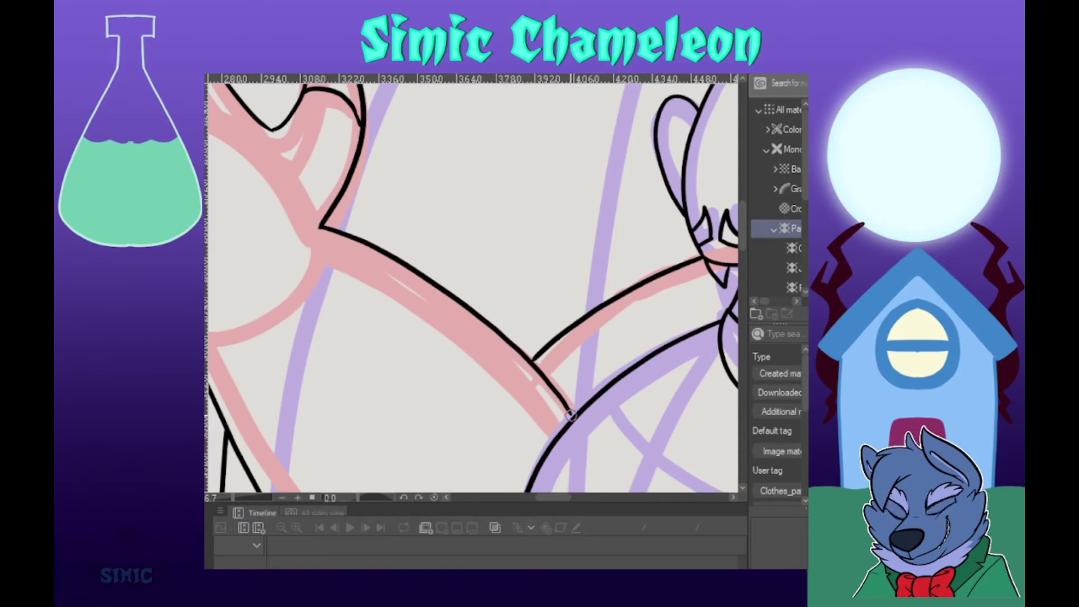
Step: Ink the lowered arm's inner forearm line and try its outer line from the shoulder down
scroll(454, 278, "up", 3)
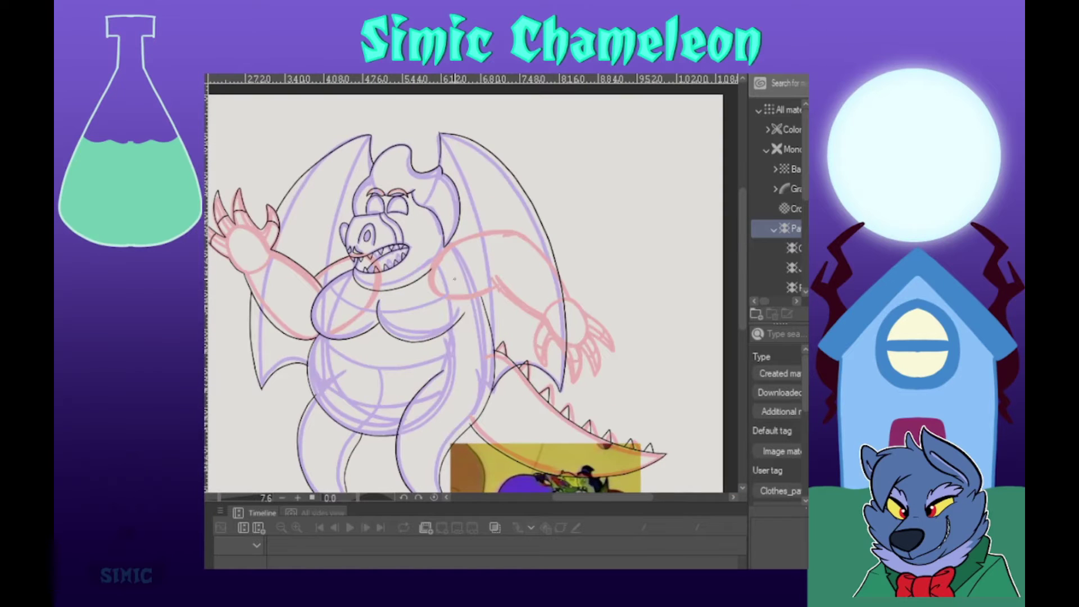
scroll(221, 224, "up", 4)
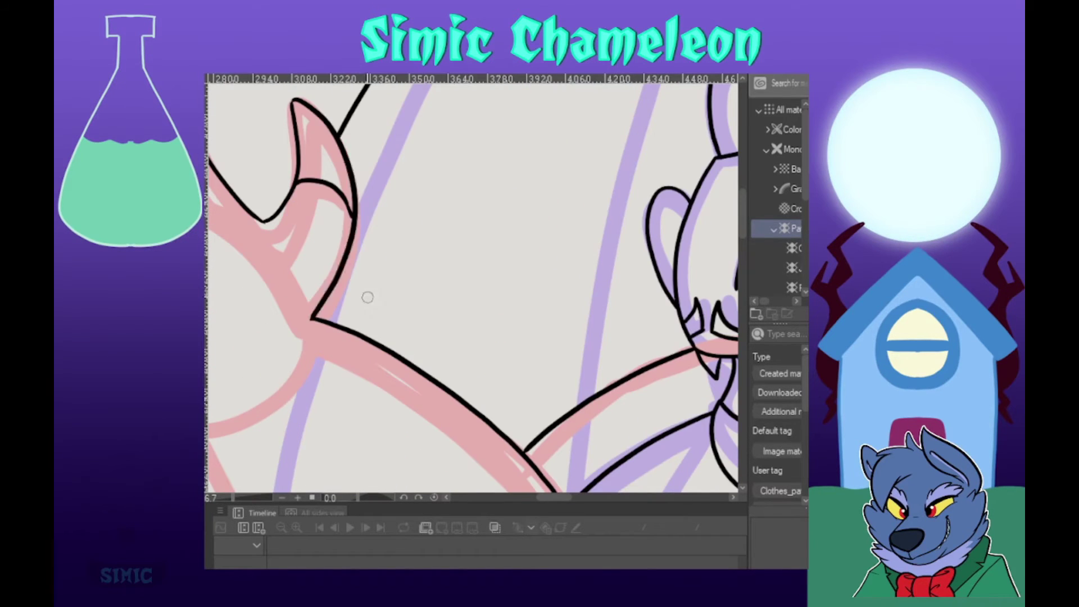
scroll(367, 297, "down", 4)
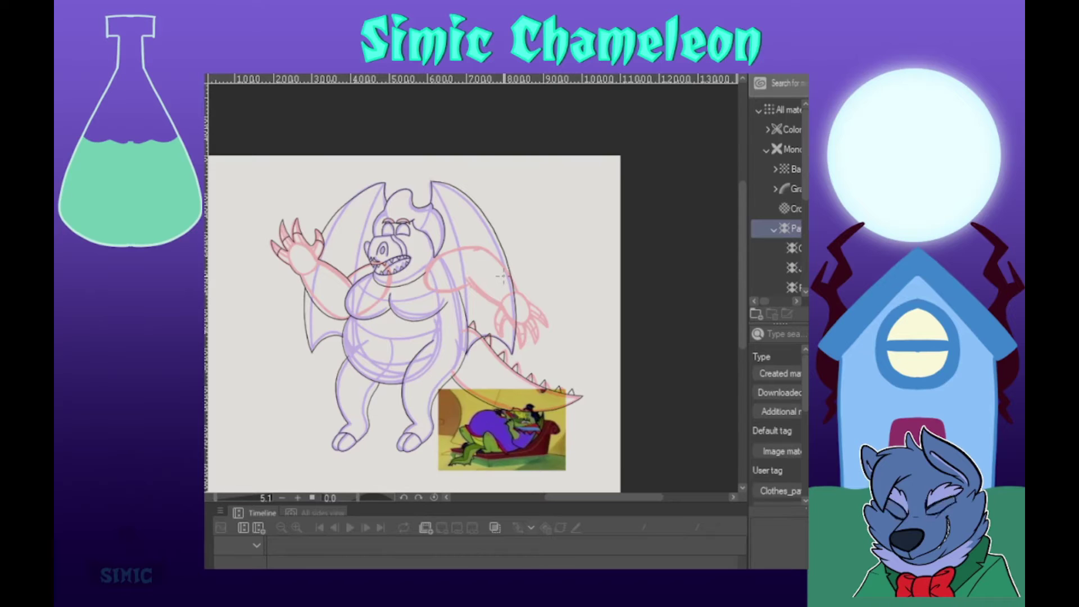
scroll(500, 275, "up", 4)
left_click_drag(400, 254, 497, 338)
mouse_move(439, 162)
left_mouse_down()
mouse_move(472, 175)
mouse_move(555, 298)
left_mouse_up()
mouse_move(441, 162)
left_mouse_down()
mouse_move(310, 188)
mouse_move(486, 223)
mouse_move(611, 192)
left_mouse_up()
key("ctrl+z")
key("ctrl+z")
Step: Ink the top of the lowered arm's shoulder back to the head, redrawing the curve until it fits
scroll(487, 169, "up", 2)
mouse_move(685, 229)
left_mouse_down()
mouse_move(586, 235)
mouse_move(479, 273)
left_mouse_up()
key("ctrl+z")
scroll(567, 299, "up", 1)
key("ctrl+z")
mouse_move(680, 254)
left_mouse_down()
mouse_move(509, 271)
mouse_move(469, 290)
left_mouse_up()
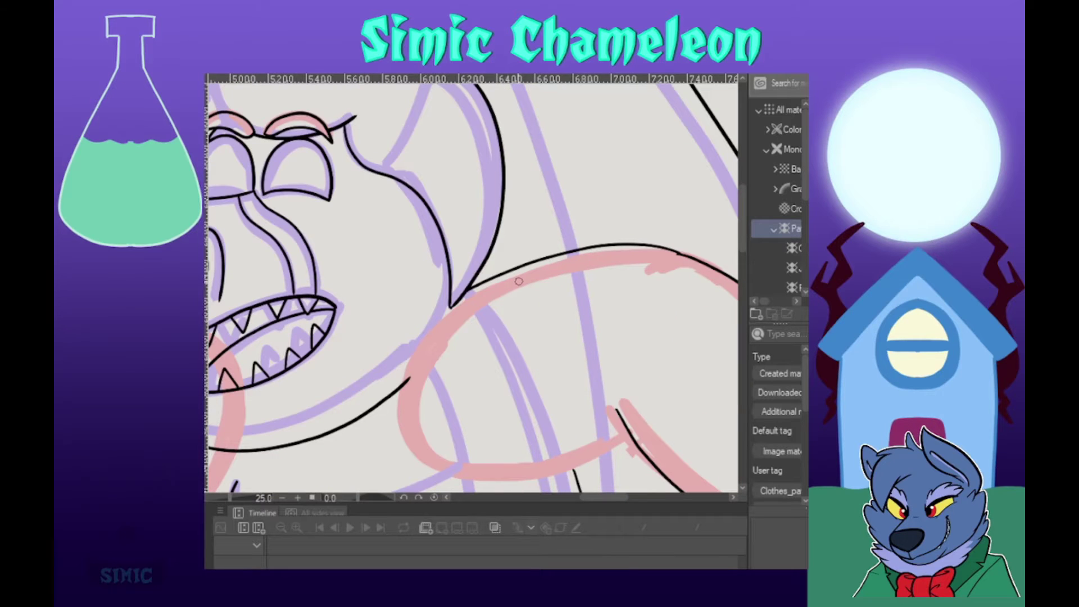
Step: Ink the underside of the lowered arm's upper part from the elbow crease to the chest, redrawing it once
left_click_drag(519, 337, 603, 106)
left_click_drag(724, 201, 555, 246)
key("ctrl+z")
key("ctrl+z")
left_click_drag(722, 202, 552, 243)
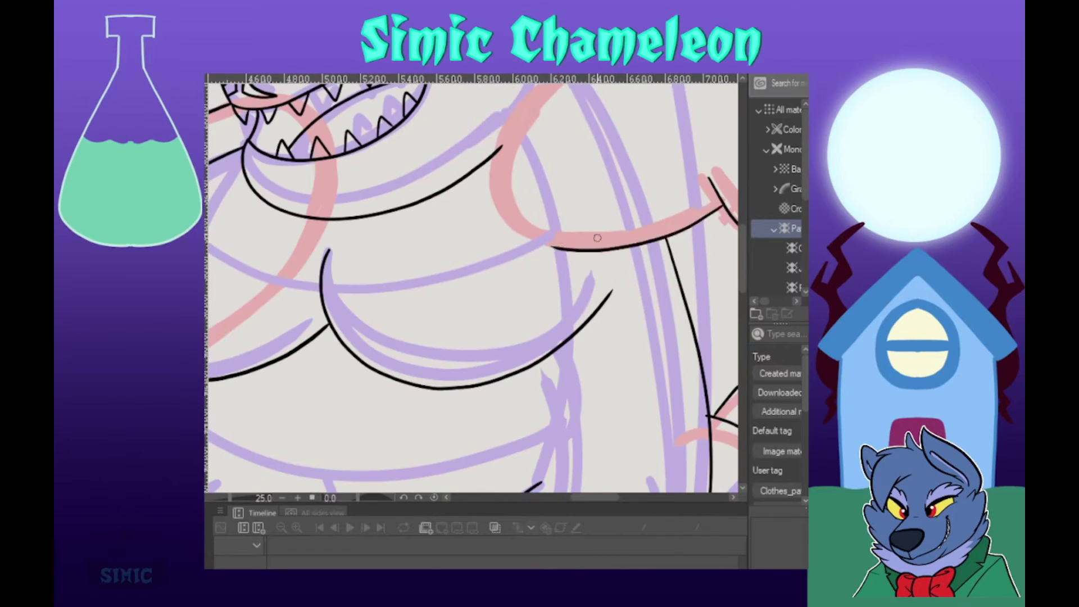
scroll(597, 236, "down", 3)
scroll(605, 203, "down", 4)
scroll(605, 203, "up", 3)
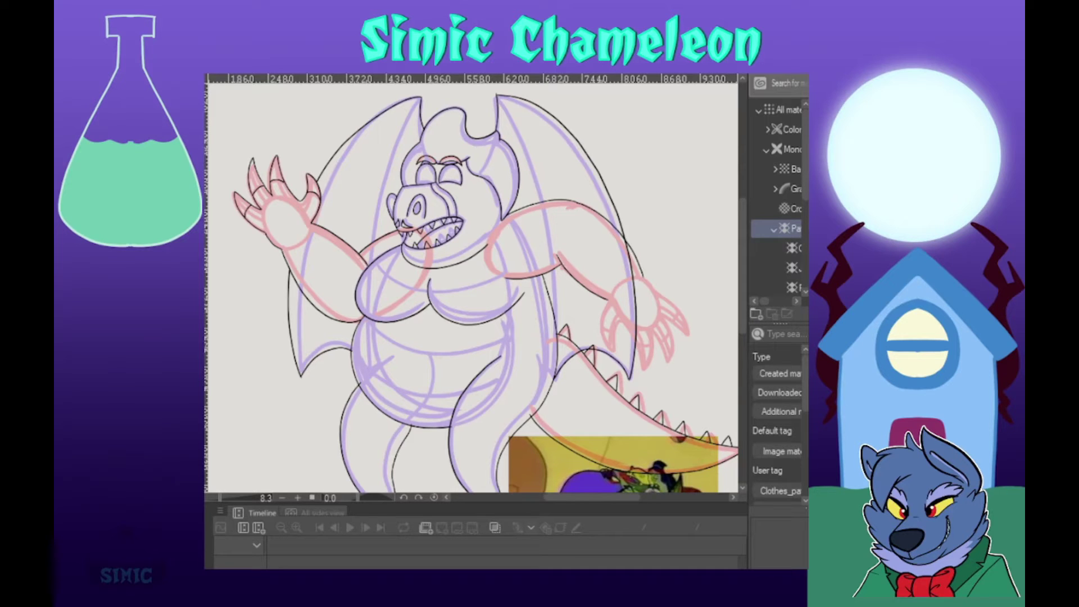
Step: Ink the lowered arm's outer forearm line to the wrist and the thumb side of its hand
scroll(498, 287, "up", 4)
left_click_drag(487, 197, 530, 336)
mouse_move(517, 337)
left_mouse_down()
mouse_move(529, 269)
mouse_move(552, 371)
left_mouse_up()
scroll(506, 314, "up", 1)
scroll(568, 326, "down", 2)
left_click_drag(581, 273, 606, 245)
left_click_drag(621, 382, 543, 418)
left_click_drag(607, 172, 389, 196)
scroll(389, 196, "down", 5)
scroll(226, 183, "up", 6)
left_click_drag(692, 438, 270, 151)
left_click_drag(635, 281, 426, 266)
Step: Ink the pointed claws on the lowered hand, redrawing the strokes that miss the sketch
left_click_drag(460, 189, 478, 340)
key("ctrl+z")
left_click_drag(478, 341, 495, 248)
mouse_move(495, 248)
left_mouse_down()
mouse_move(551, 346)
mouse_move(560, 395)
left_mouse_up()
left_click_drag(560, 395, 588, 275)
left_click_drag(588, 274, 630, 393)
left_click_drag(630, 392, 629, 242)
left_click_drag(564, 121, 611, 171)
left_click_drag(611, 171, 698, 293)
key("ctrl+z")
mouse_move(611, 171)
left_mouse_down()
mouse_move(696, 291)
mouse_move(638, 252)
left_mouse_up()
Step: Ink the curved claw bases and remaining finger lines on the lowered hand
mouse_move(540, 197)
left_mouse_down()
mouse_move(518, 385)
mouse_move(517, 337)
mouse_move(395, 264)
left_mouse_up()
left_click_drag(495, 319, 526, 288)
left_click_drag(465, 376, 502, 338)
left_click_drag(398, 376, 452, 380)
left_click_drag(295, 327, 336, 344)
left_click(396, 315)
left_click_drag(388, 197, 633, 458)
left_click_drag(281, 433, 648, 238)
scroll(494, 275, "down", 5)
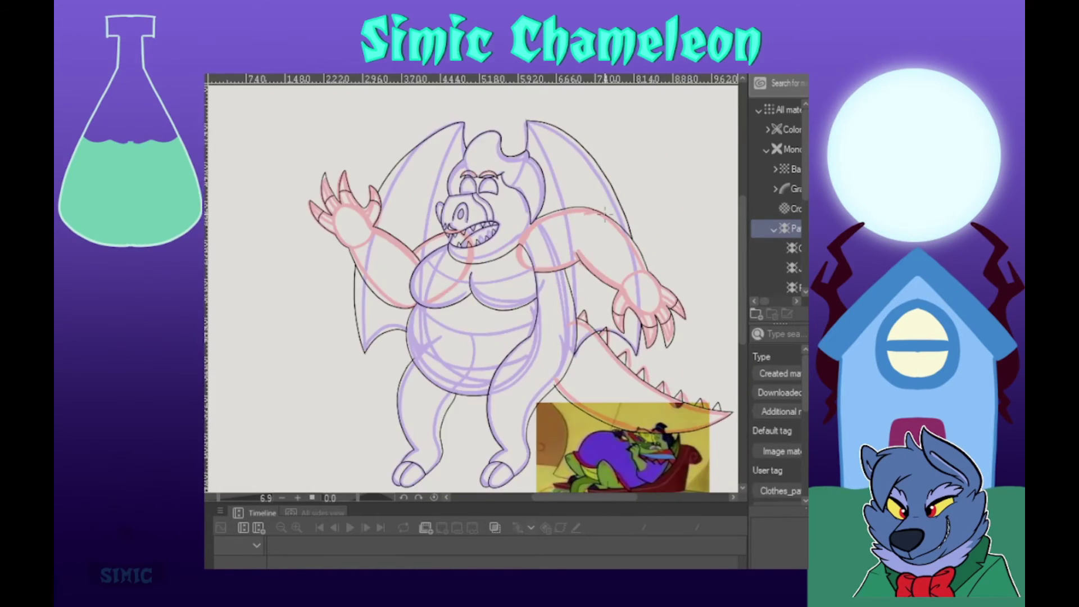
Step: Ink the first curved bands across the belly, redrawing the misplaced strokes
scroll(691, 323, "up", 2)
scroll(638, 354, "up", 2)
scroll(462, 289, "down", 5)
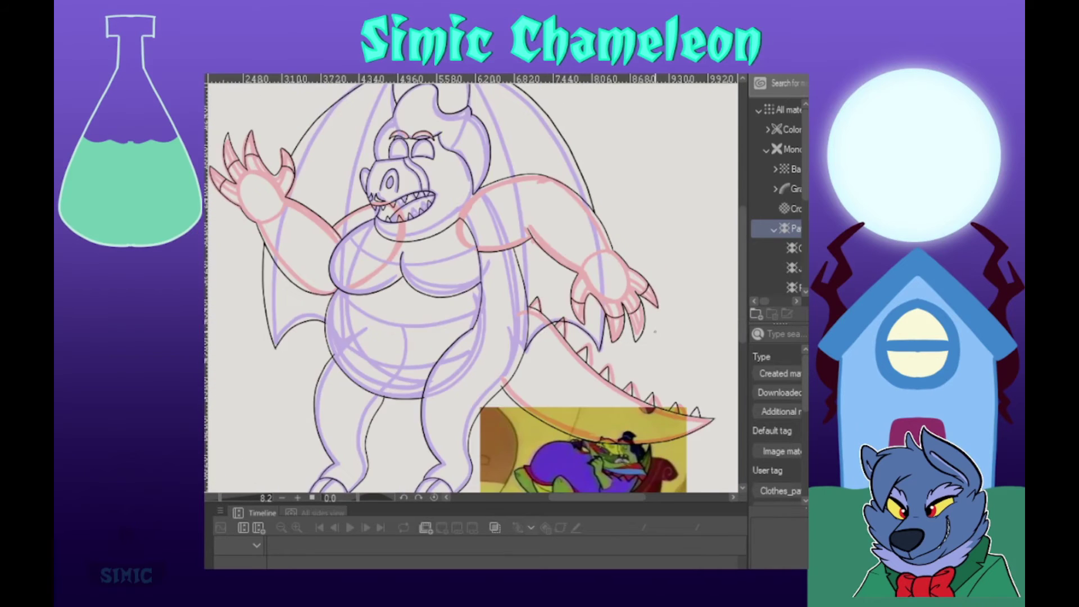
key("ctrl+t")
scroll(404, 342, "up", 1)
left_click(427, 481)
left_click_drag(630, 202, 644, 310)
key("ctrl+z")
scroll(679, 292, "down", 6)
scroll(589, 239, "up", 10)
mouse_move(320, 277)
left_mouse_down()
mouse_move(379, 328)
mouse_move(552, 304)
mouse_move(473, 332)
mouse_move(557, 302)
left_mouse_up()
key("ctrl+z")
key("ctrl+z")
left_click_drag(439, 405, 447, 278)
left_click_drag(302, 261, 570, 277)
left_click_drag(286, 305, 530, 341)
scroll(387, 414, "down", 4)
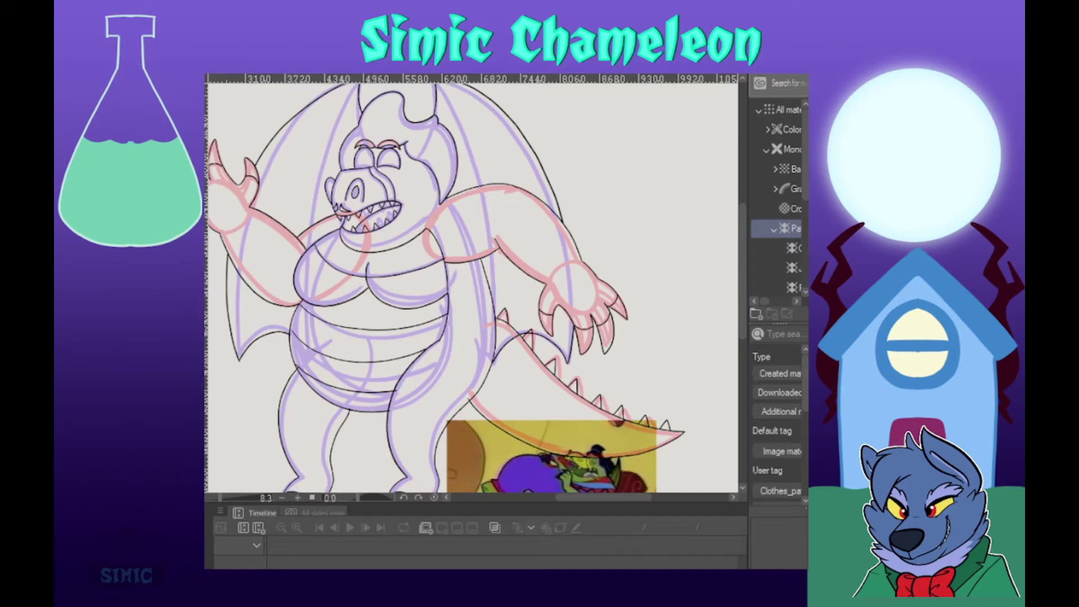
Step: Ink the inner rib lines of both wings from the upper tips down behind the body, redrawing them until they fit
scroll(491, 363, "down", 2)
scroll(292, 96, "up", 3)
key("ctrl+z")
mouse_move(417, 149)
left_mouse_down()
mouse_move(332, 388)
mouse_move(341, 419)
left_mouse_up()
mouse_move(502, 146)
left_mouse_down()
mouse_move(550, 245)
mouse_move(566, 425)
left_mouse_up()
key("ctrl+z")
key("ctrl+z")
mouse_move(417, 149)
left_mouse_down()
mouse_move(383, 206)
mouse_move(359, 450)
left_mouse_up()
mouse_move(502, 146)
left_mouse_down()
mouse_move(566, 397)
mouse_move(565, 364)
mouse_move(566, 456)
left_mouse_up()
key("ctrl+z")
left_click_drag(353, 316, 351, 388)
left_click_drag(351, 397, 358, 449)
left_click_drag(566, 398, 566, 455)
left_click_drag(553, 264, 563, 336)
mouse_move(595, 416)
left_mouse_down()
mouse_move(614, 319)
mouse_move(583, 360)
left_mouse_up()
Step: Ink the remaining curved bands across the chest and belly, and hide the coloured sketch
scroll(400, 355, "up", 4)
scroll(405, 358, "down", 2)
left_click_drag(408, 401, 405, 269)
left_click_drag(357, 245, 650, 281)
key("ctrl+z")
left_click_drag(336, 288, 661, 336)
left_click_drag(345, 359, 624, 405)
key("ctrl+z")
left_click_drag(351, 375, 615, 411)
left_click_drag(612, 362, 579, 425)
scroll(578, 253, "down", 5)
scroll(646, 236, "up", 5)
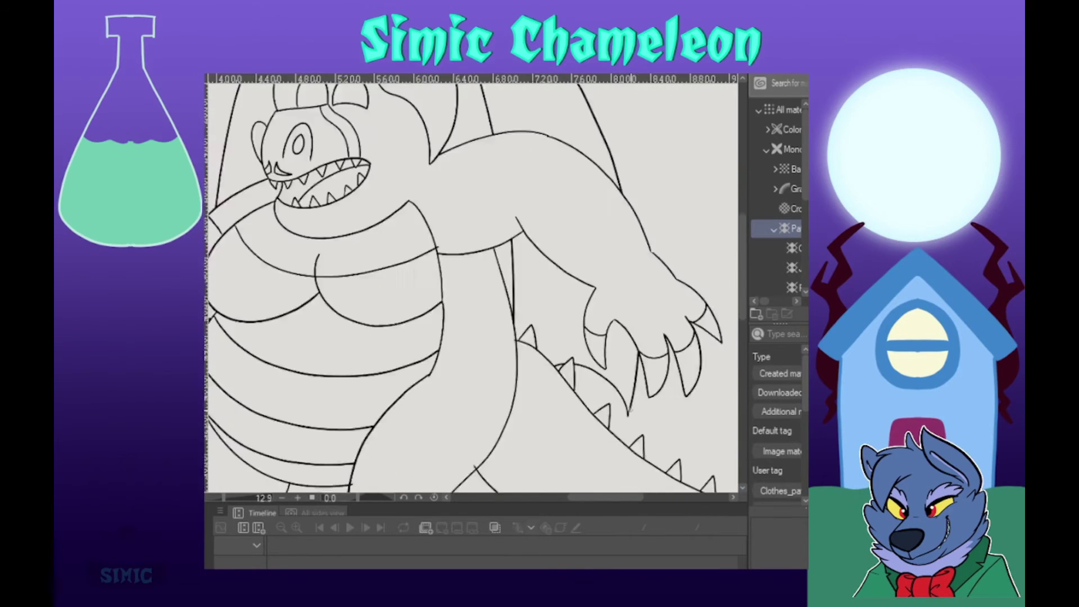
Step: Close the gap in the eye outline where it meets the top of the snout
scroll(610, 312, "down", 3)
scroll(529, 258, "up", 2)
scroll(438, 364, "up", 2)
scroll(437, 364, "down", 4)
scroll(438, 364, "up", 6)
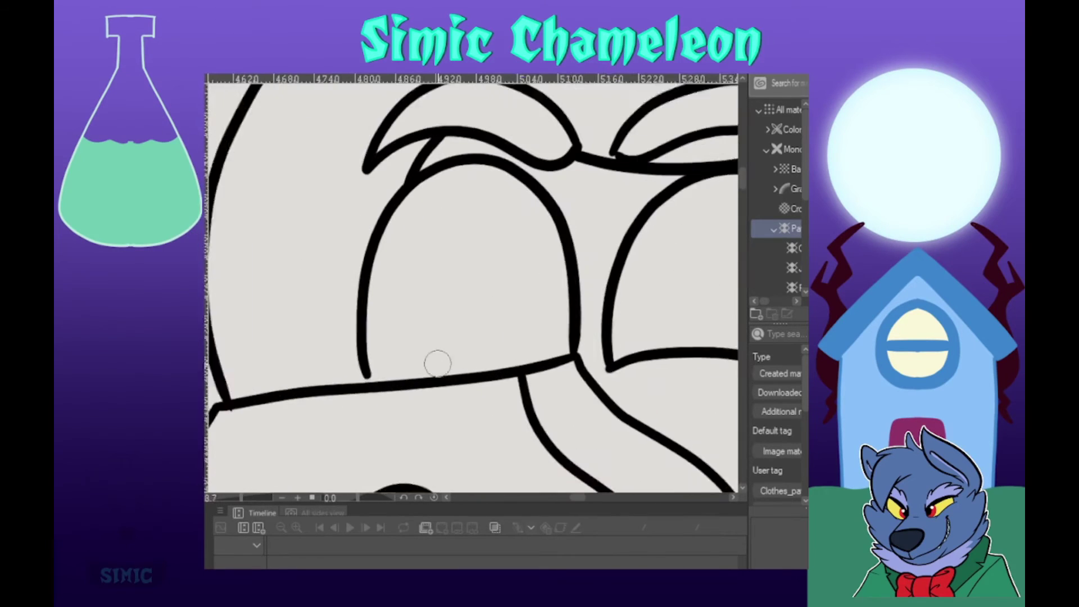
scroll(438, 365, "up", 1)
left_click_drag(356, 363, 362, 384)
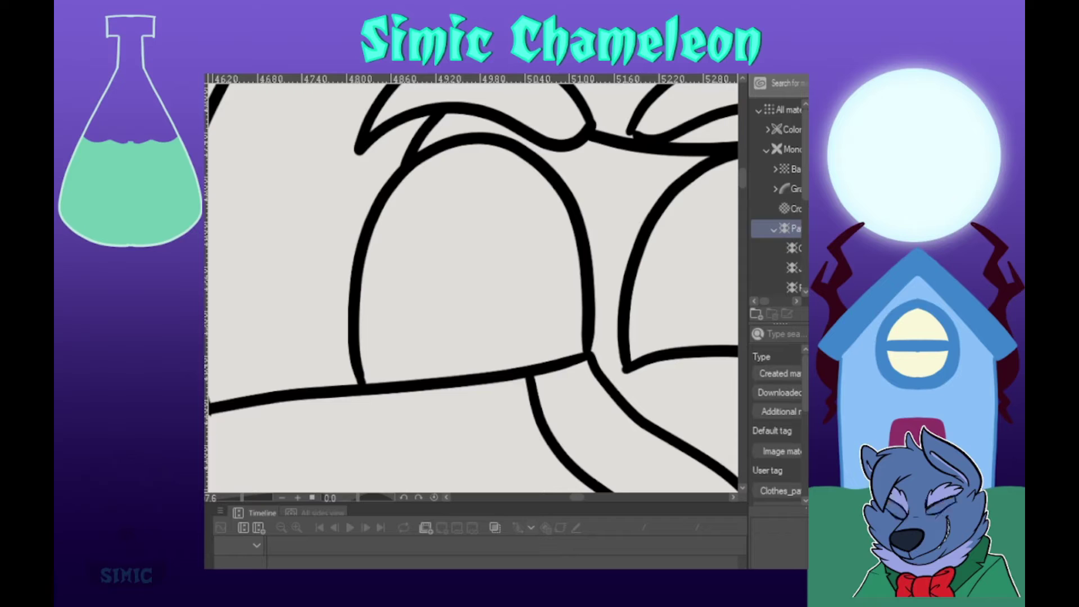
scroll(439, 359, "down", 10)
scroll(441, 449, "down", 2)
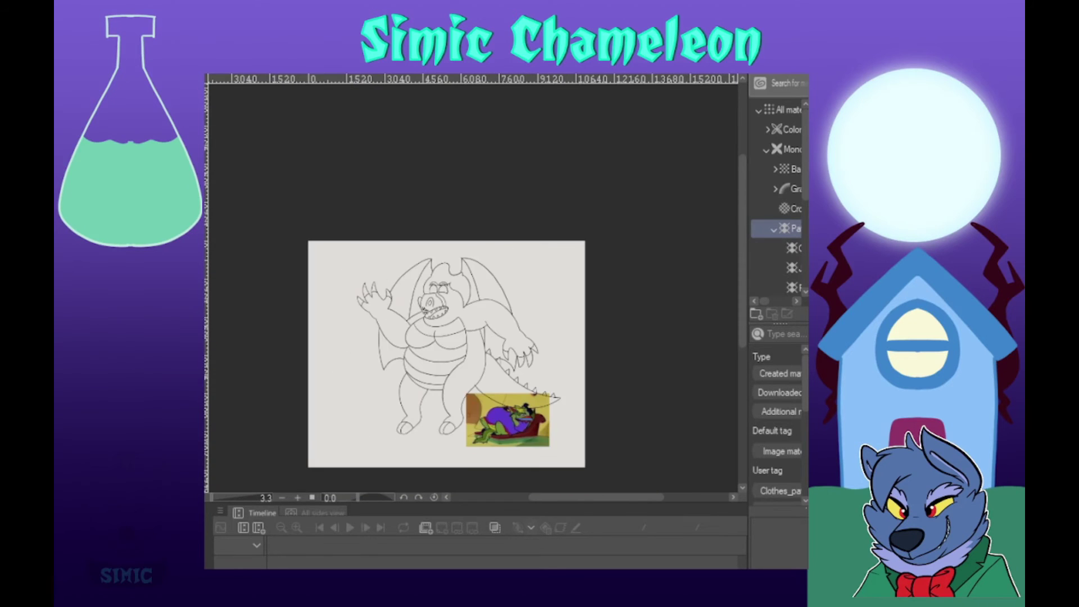
Step: Paste the cartoon reference images and place them beside the character along the canvas's left edge
scroll(441, 450, "up", 2)
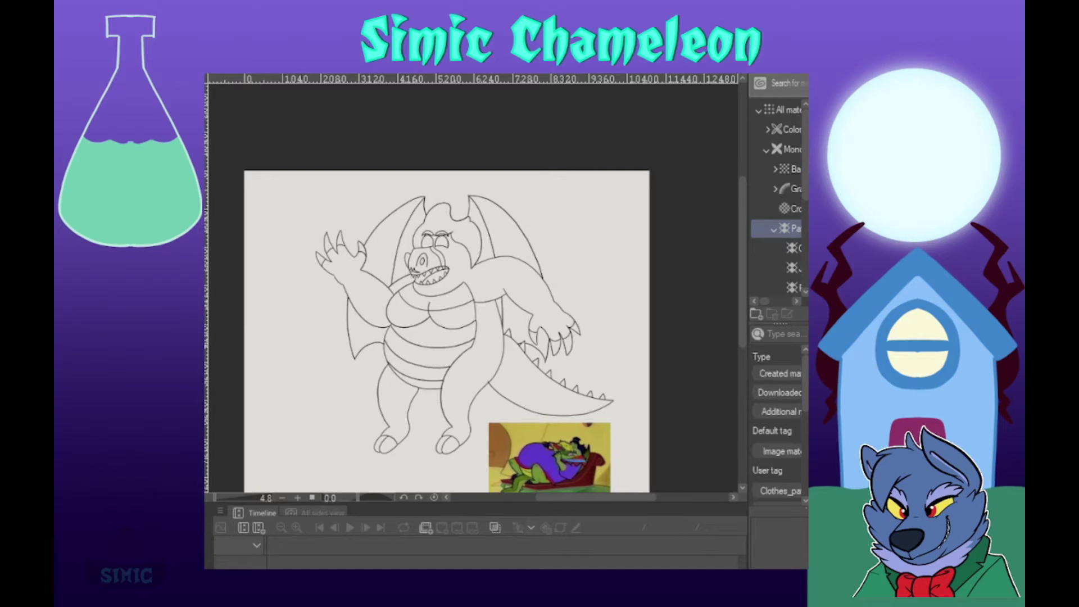
scroll(357, 295, "down", 2)
key("ctrl+v")
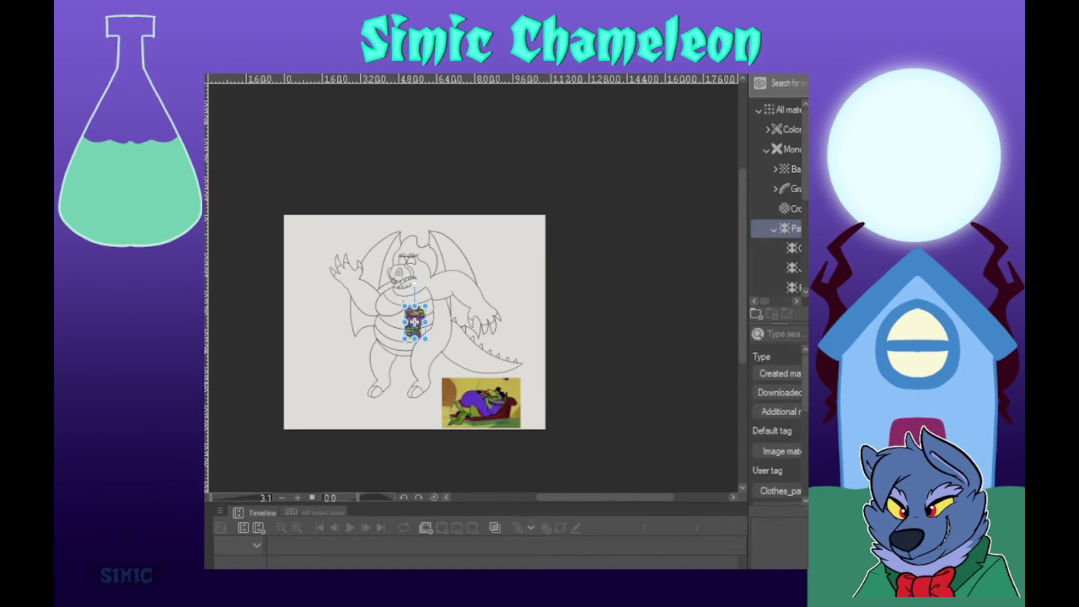
left_click_drag(404, 307, 296, 365)
scroll(305, 367, "up", 3)
scroll(350, 275, "down", 2)
key("Return")
Step: Fill the snout with bright yellow
scroll(356, 212, "up", 7)
scroll(311, 417, "down", 4)
left_click(526, 331)
left_click(539, 330)
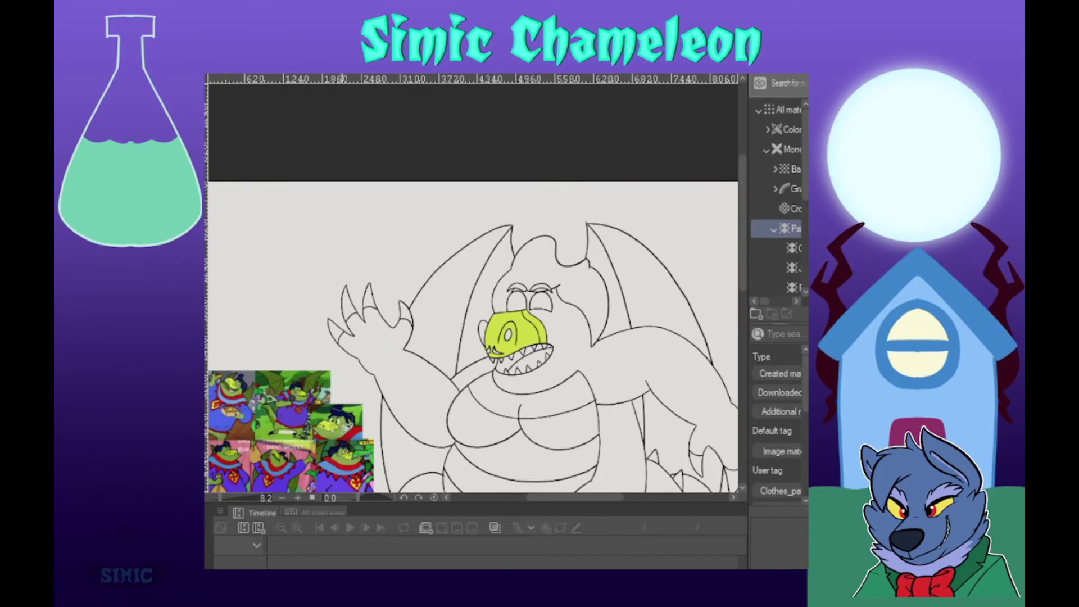
Step: Fill the head, arms, body side and legs with medium green
scroll(344, 291, "down", 2)
left_click(382, 351)
left_click(483, 322)
left_click(537, 336)
left_click(505, 384)
scroll(503, 383, "down", 3)
scroll(399, 380, "up", 9)
scroll(343, 292, "down", 9)
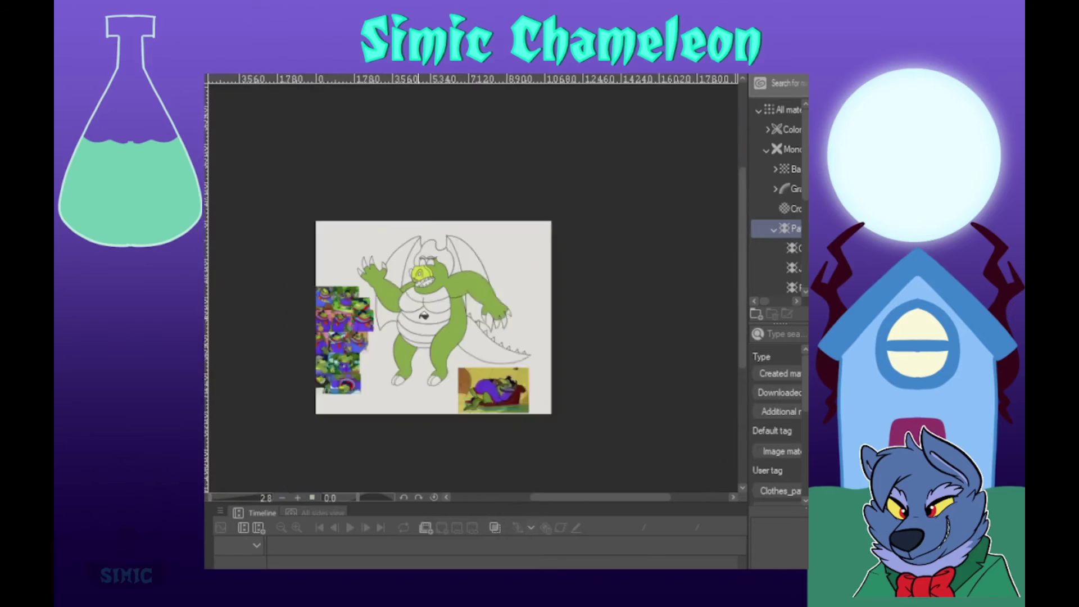
Step: Ink a curved line along the tail from the hip to the tip to separate its underside
scroll(427, 322, "up", 2)
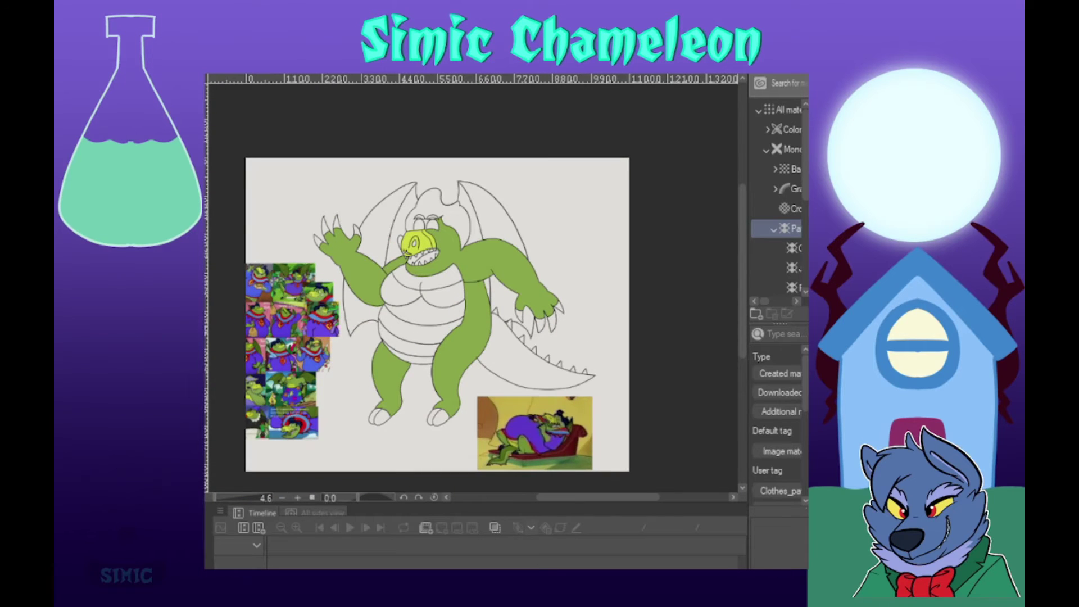
scroll(506, 365, "up", 2)
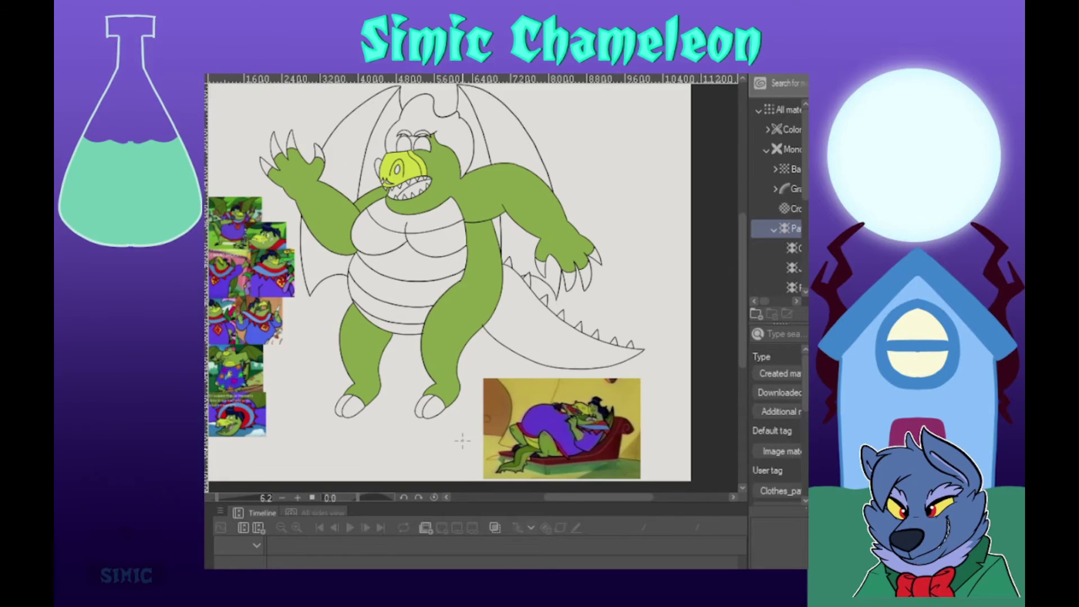
scroll(450, 343, "up", 2)
key("ctrl+z")
left_click_drag(335, 264, 624, 339)
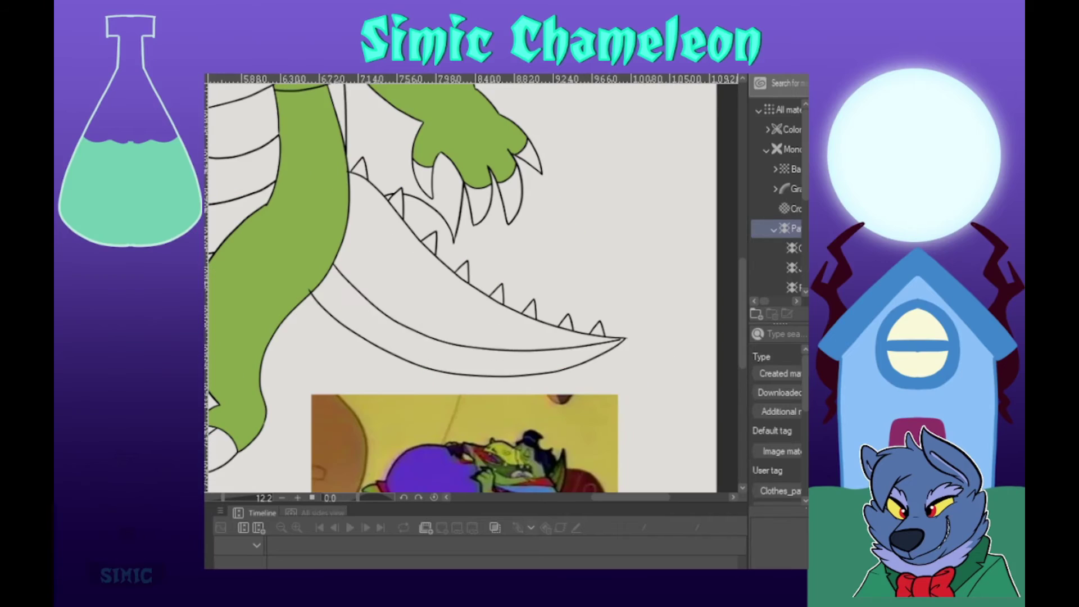
Step: Fill the claws on the hands and feet with dark purple
scroll(358, 270, "down", 6)
scroll(356, 202, "up", 4)
scroll(303, 249, "up", 4)
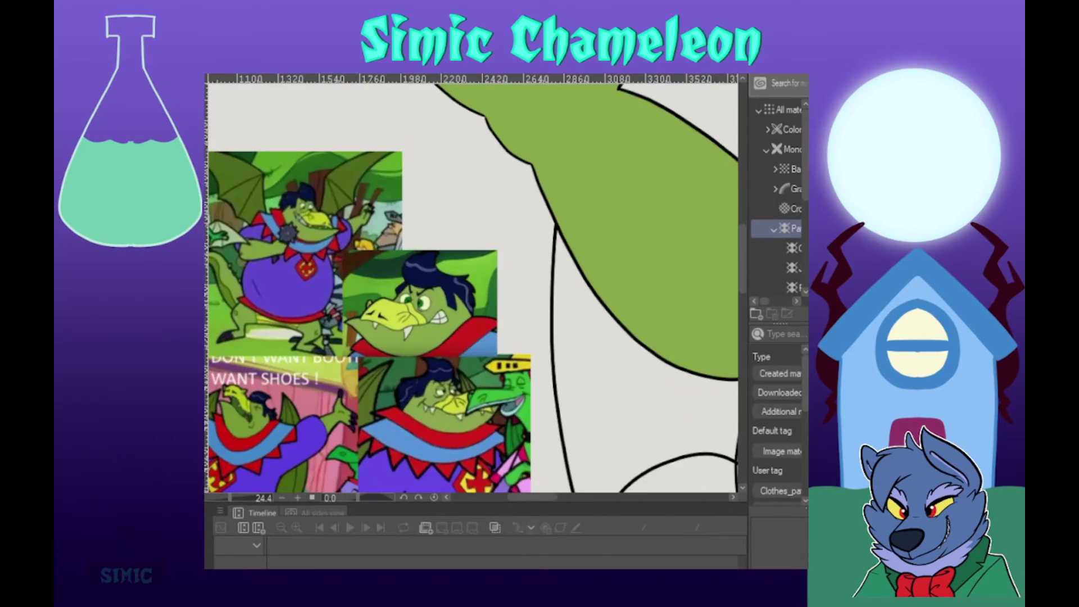
scroll(315, 424, "up", 4)
scroll(233, 416, "down", 6)
left_click(318, 188)
left_click(347, 176)
scroll(354, 180, "down", 4)
scroll(579, 270, "up", 5)
left_click(488, 259)
left_click(434, 278)
left_click(349, 239)
scroll(512, 236, "down", 5)
scroll(225, 224, "up", 5)
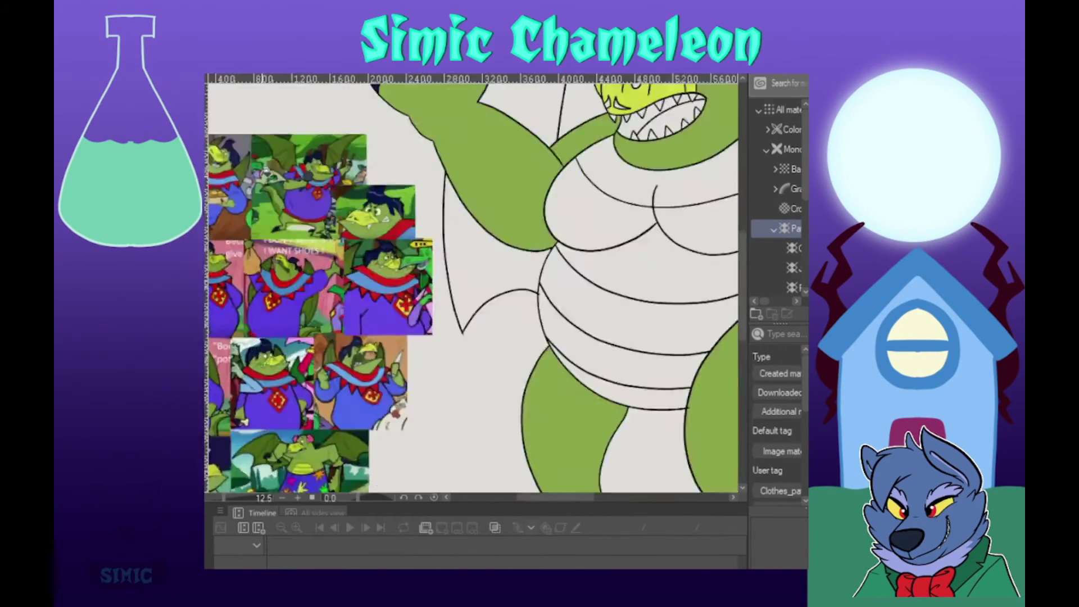
Step: Fill all sections of both wings with dark olive green
scroll(356, 214, "down", 4)
scroll(449, 247, "up", 3)
left_click(413, 203)
left_click(458, 191)
left_click(374, 360)
left_click(593, 149)
left_click(655, 180)
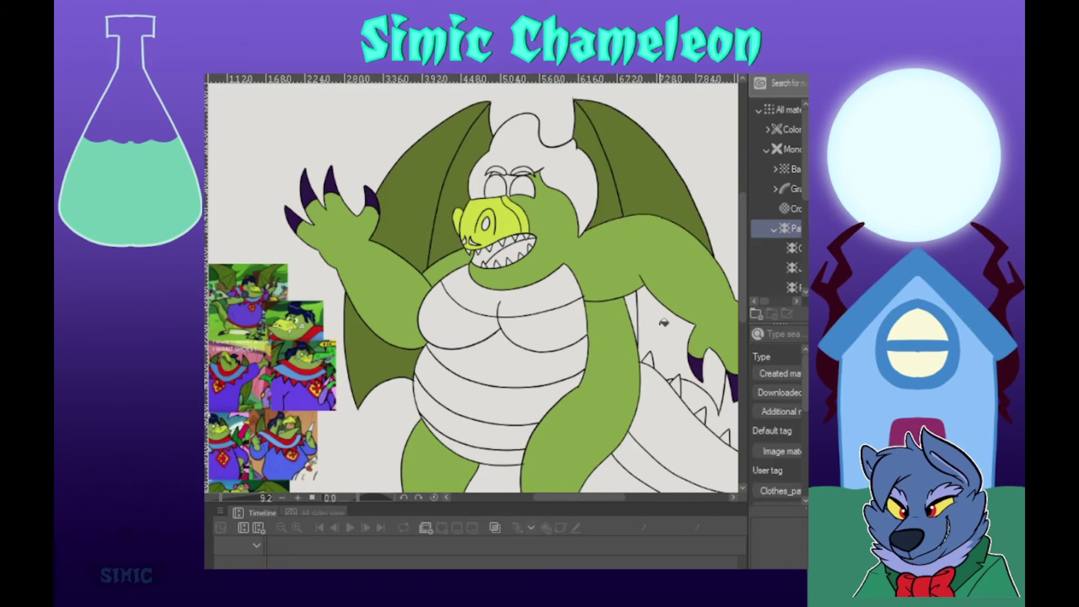
left_click(660, 337)
scroll(472, 287, "down", 4)
scroll(472, 269, "up", 3)
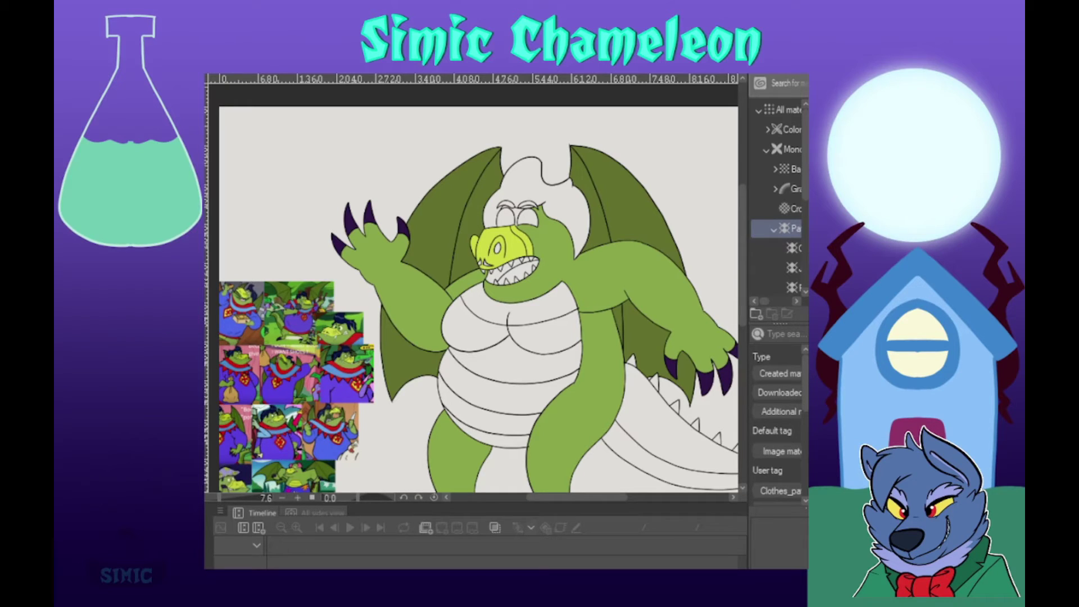
Step: Fill the hair and eyebrows with dark navy blue, including the small leftover areas
scroll(518, 196, "up", 10)
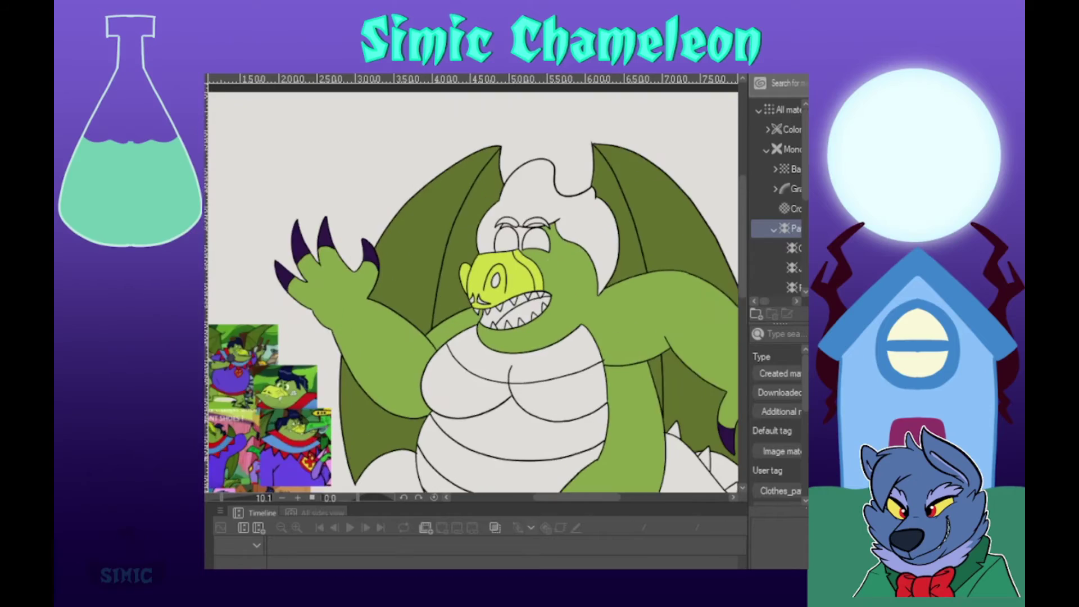
left_click(429, 265)
scroll(518, 283, "down", 10)
scroll(485, 167, "up", 2)
left_click(438, 233)
scroll(438, 233, "up", 8)
left_click(313, 317)
left_click(451, 320)
scroll(450, 282, "down", 10)
scroll(337, 315, "up", 5)
left_click_drag(337, 346, 331, 318)
scroll(332, 317, "down", 8)
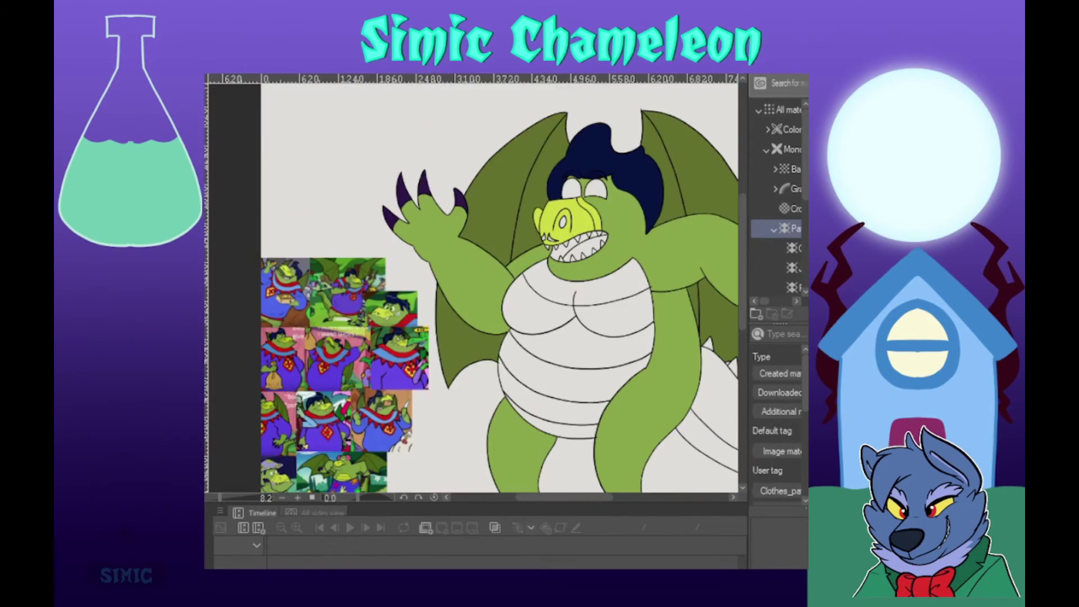
scroll(550, 390, "up", 2)
scroll(550, 391, "down", 3)
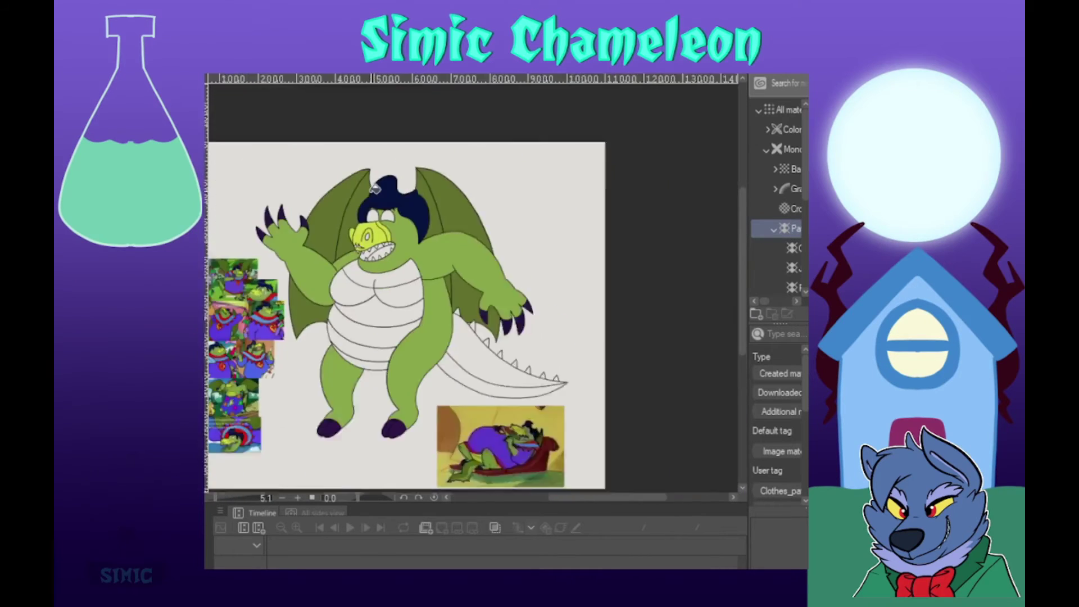
Step: Fill the chest and belly bands with yellow
scroll(549, 390, "up", 2)
mouse_move(515, 393)
left_mouse_down()
mouse_move(530, 308)
mouse_move(505, 264)
left_mouse_up()
scroll(505, 264, "up", 4)
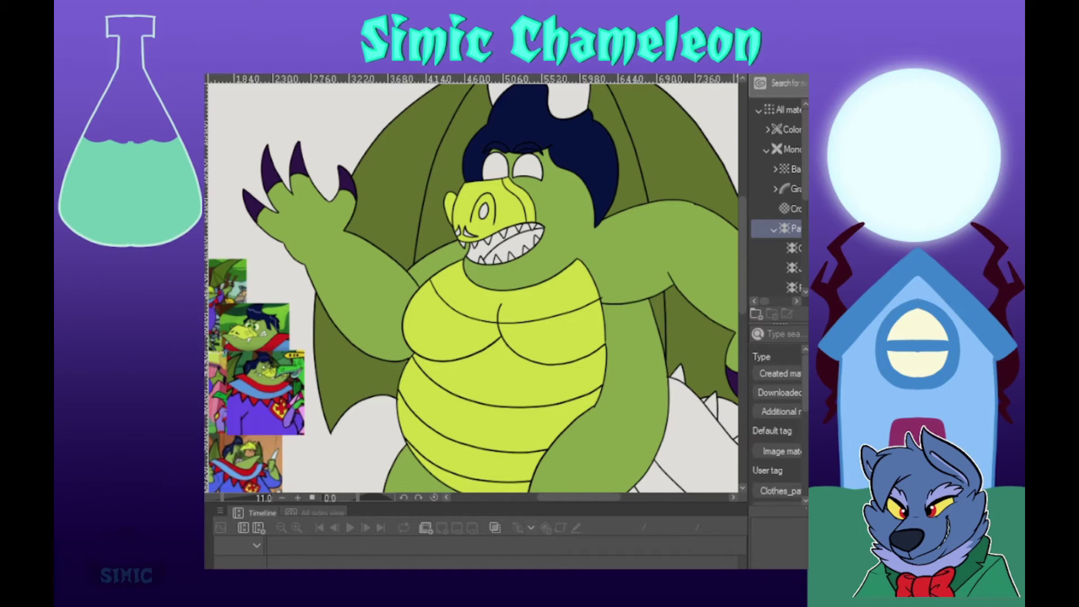
Step: Fill the eye above the snout with pale green and place a round dark green iris in it
scroll(225, 318, "up", 5)
scroll(439, 355, "down", 2)
scroll(345, 365, "up", 2)
scroll(360, 337, "down", 4)
scroll(505, 213, "up", 2)
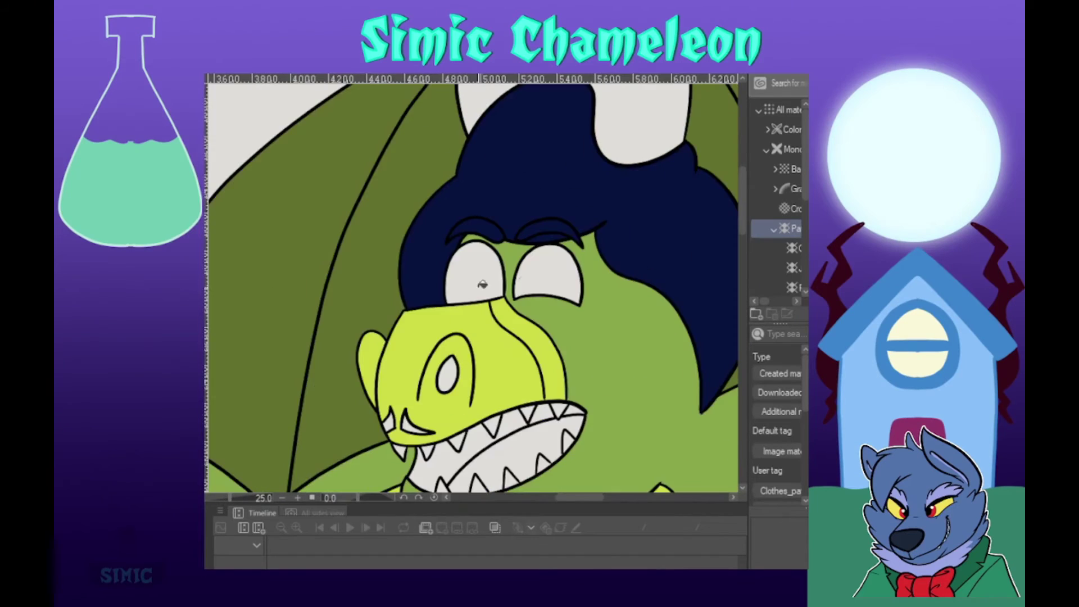
scroll(433, 318, "up", 3)
left_click(432, 328)
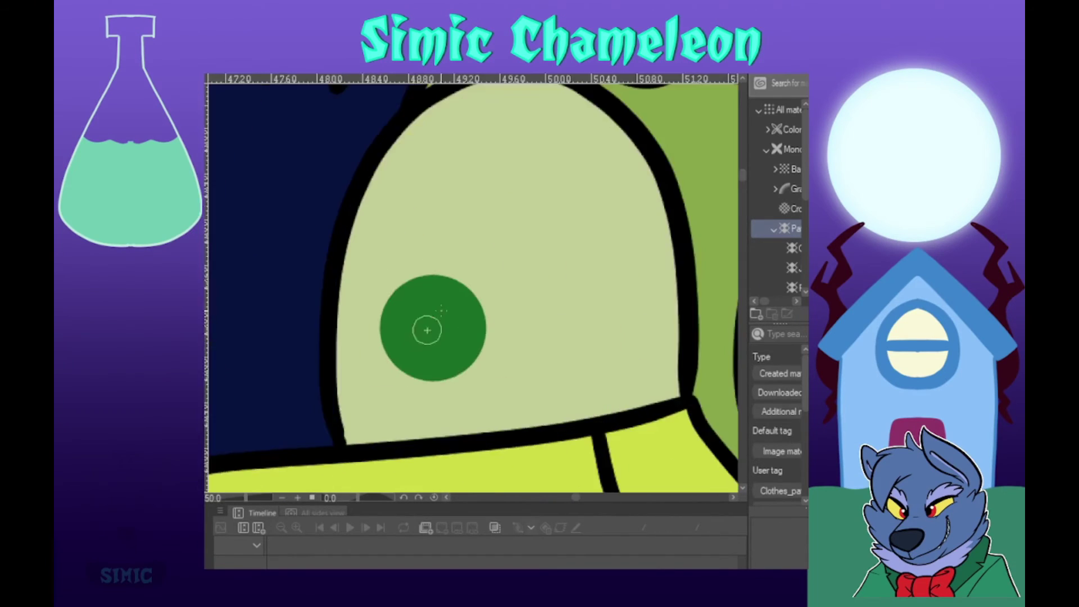
Step: Fill the mouth interior with dark green and the tongue with dusty lilac, matching the cartoon references
scroll(421, 335, "down", 4)
scroll(304, 163, "down", 6)
scroll(253, 202, "up", 3)
scroll(495, 168, "down", 3)
scroll(253, 337, "up", 3)
scroll(423, 364, "up", 3)
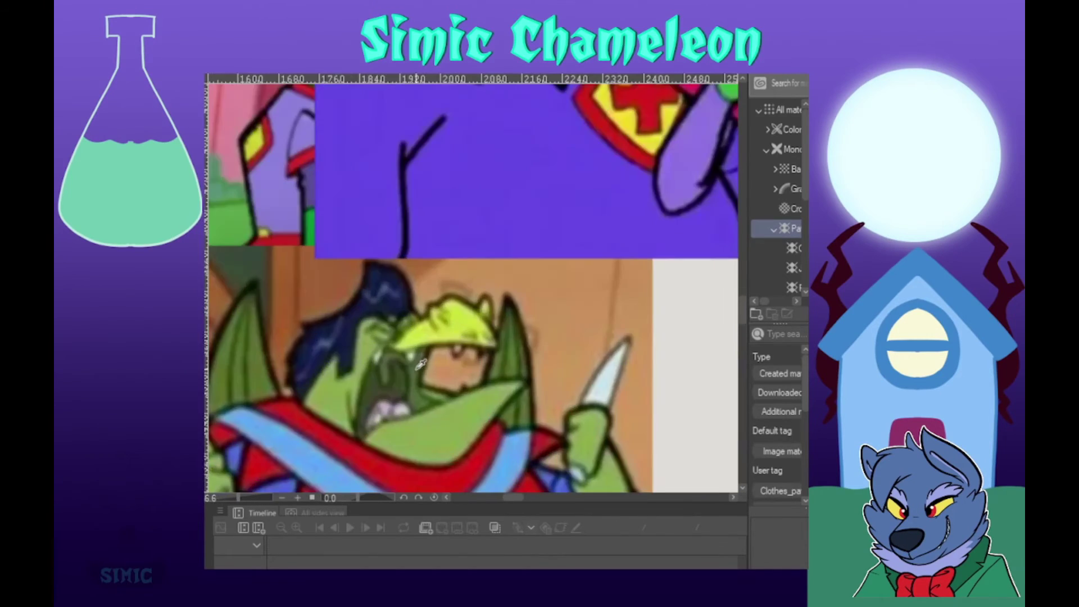
scroll(421, 241, "down", 4)
scroll(646, 253, "up", 3)
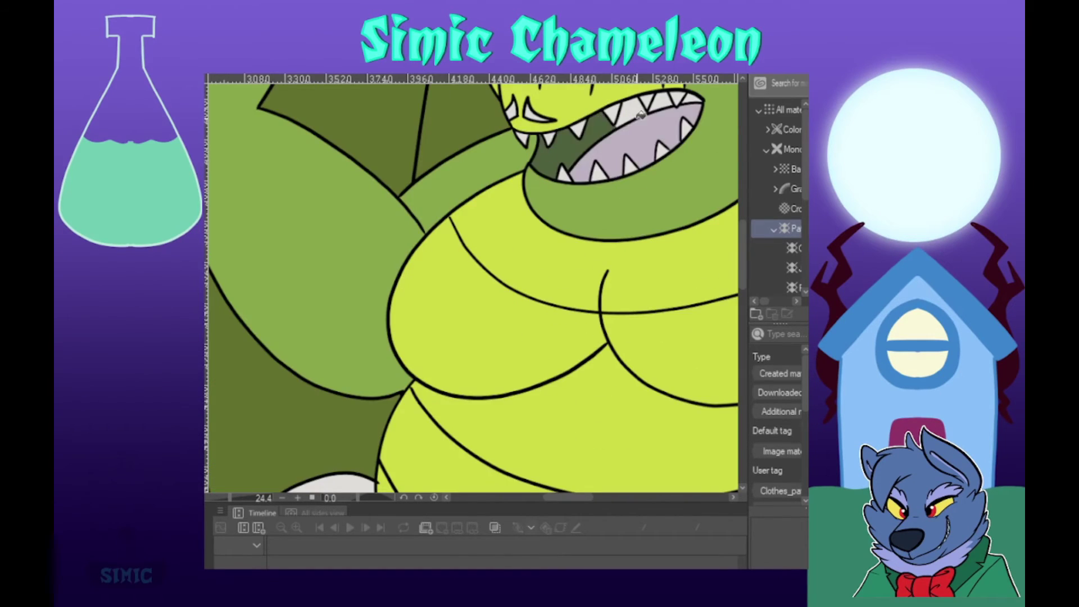
Step: Fill the leftover mouth gap between the upper teeth with dark green and the two marks on the snout tip with dark navy
scroll(609, 132, "down", 4)
scroll(608, 132, "up", 5)
scroll(609, 132, "down", 2)
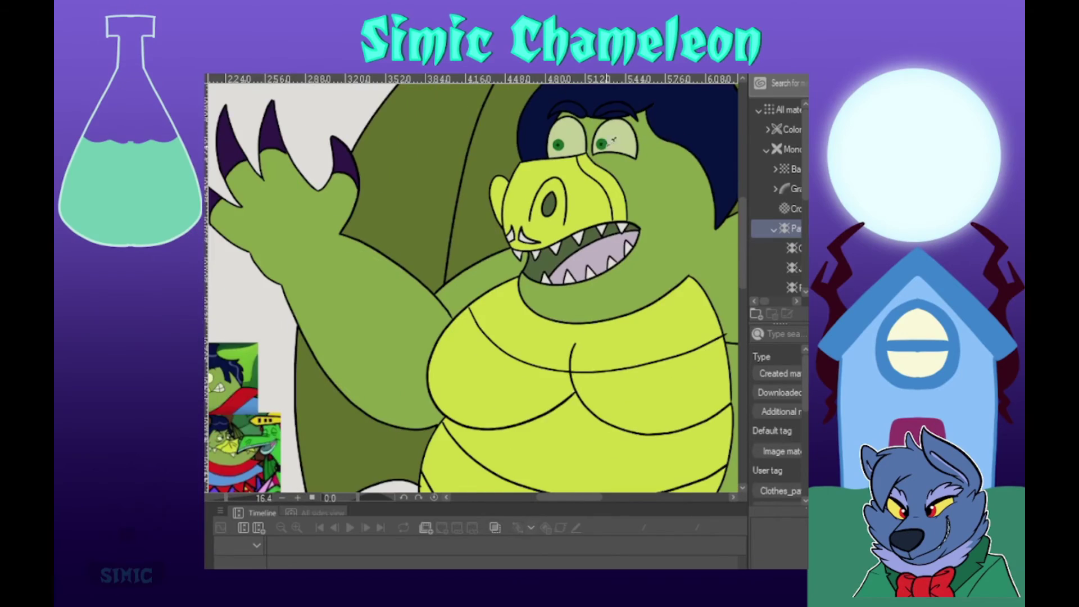
scroll(527, 209, "up", 5)
left_click(520, 310)
left_click(458, 308)
Step: Fill the underside of the tail with the dark olive green of the wings
scroll(458, 309, "down", 6)
scroll(514, 211, "up", 4)
scroll(548, 136, "down", 6)
scroll(360, 284, "up", 5)
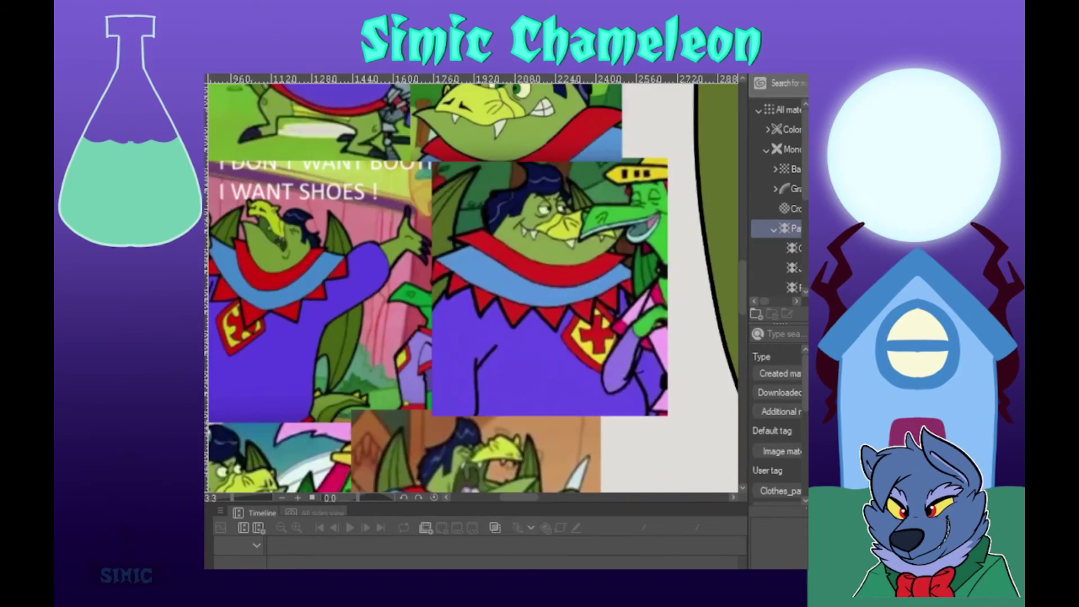
scroll(350, 333, "down", 3)
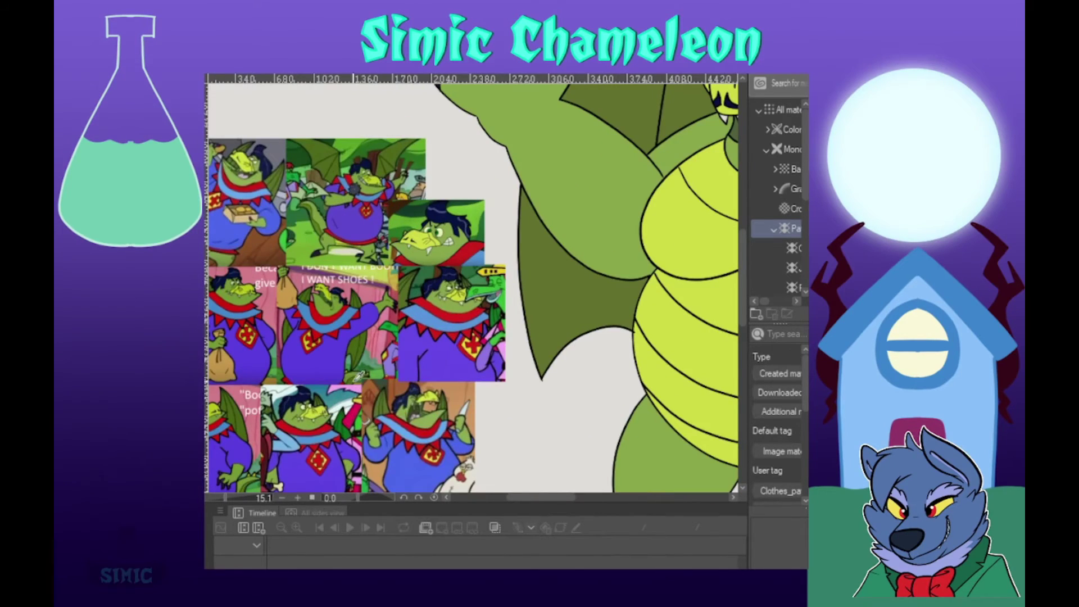
scroll(382, 237, "down", 5)
left_click(551, 299)
scroll(548, 265, "up", 2)
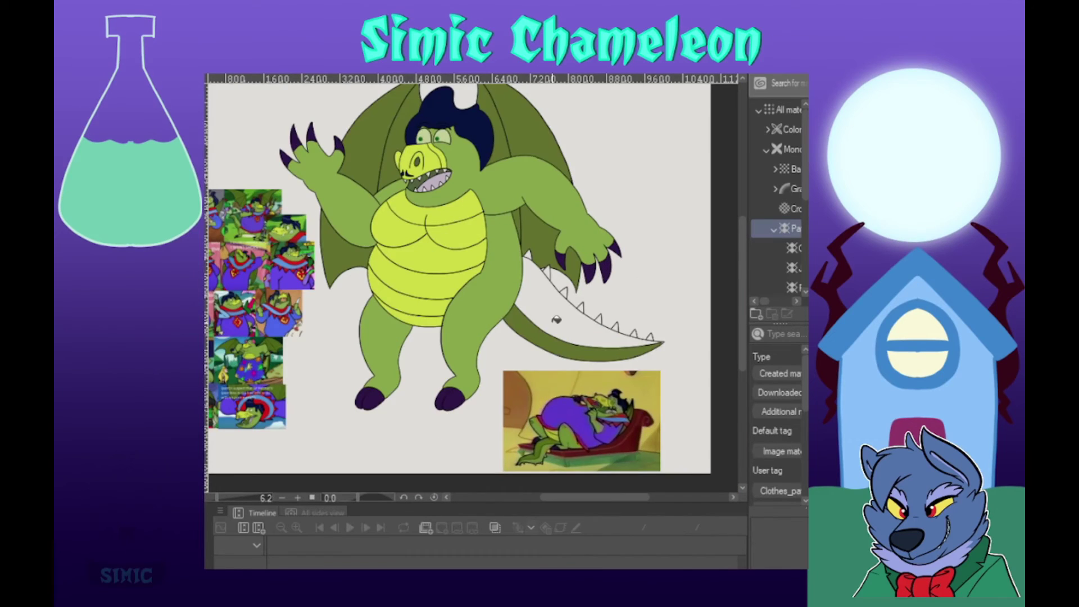
Step: Fill the upper section of the tail with the light green of the body
left_click(557, 319)
scroll(230, 269, "up", 5)
scroll(263, 145, "up", 2)
scroll(333, 418, "down", 3)
scroll(543, 185, "up", 2)
scroll(360, 261, "down", 5)
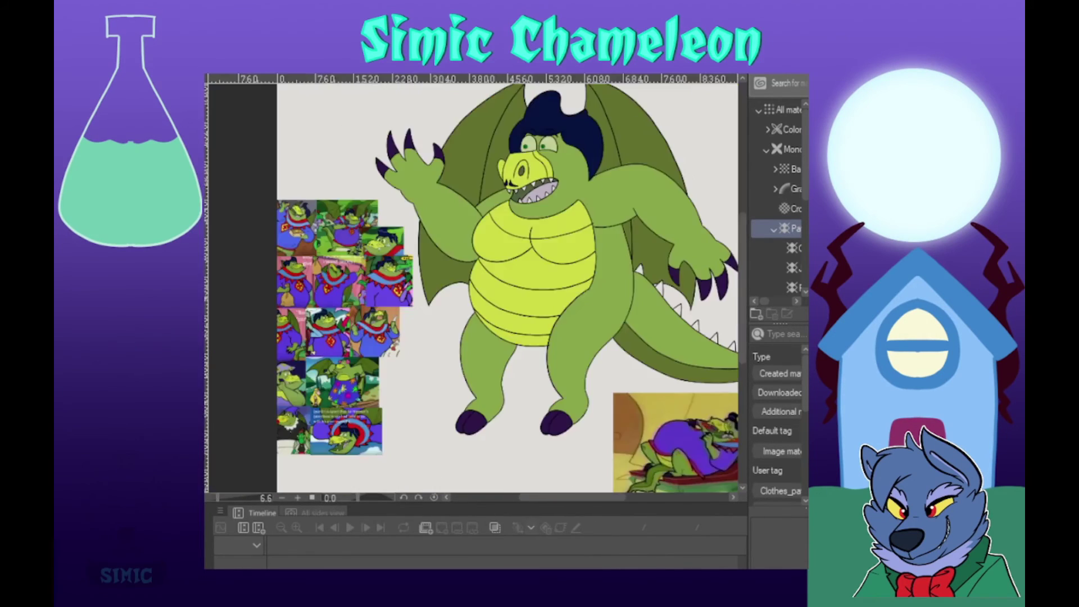
scroll(360, 260, "down", 1)
scroll(655, 270, "up", 4)
scroll(602, 414, "down", 2)
left_click(460, 355)
left_click(485, 378)
left_click(508, 404)
scroll(514, 420, "up", 2)
key("ctrl+z")
key("ctrl+z")
key("ctrl+z")
key("ctrl+z")
Step: Fill the tail spikes and the teeth with pale yellow
left_click(471, 355)
left_click(436, 320)
scroll(441, 318, "down", 6)
scroll(270, 384, "up", 7)
scroll(271, 384, "down", 3)
scroll(247, 249, "up", 5)
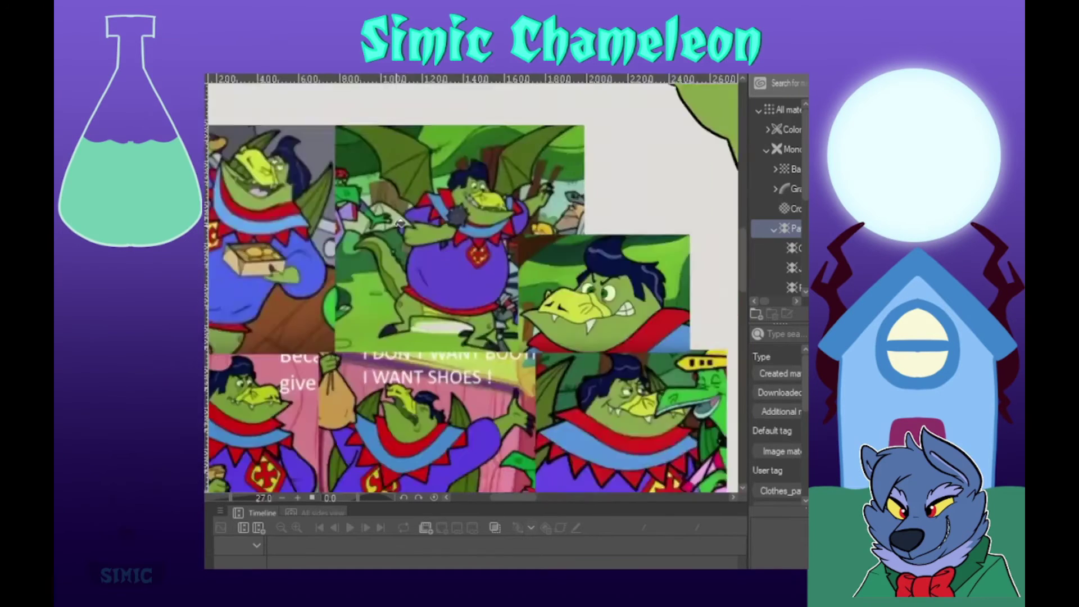
scroll(225, 264, "down", 5)
scroll(398, 333, "up", 5)
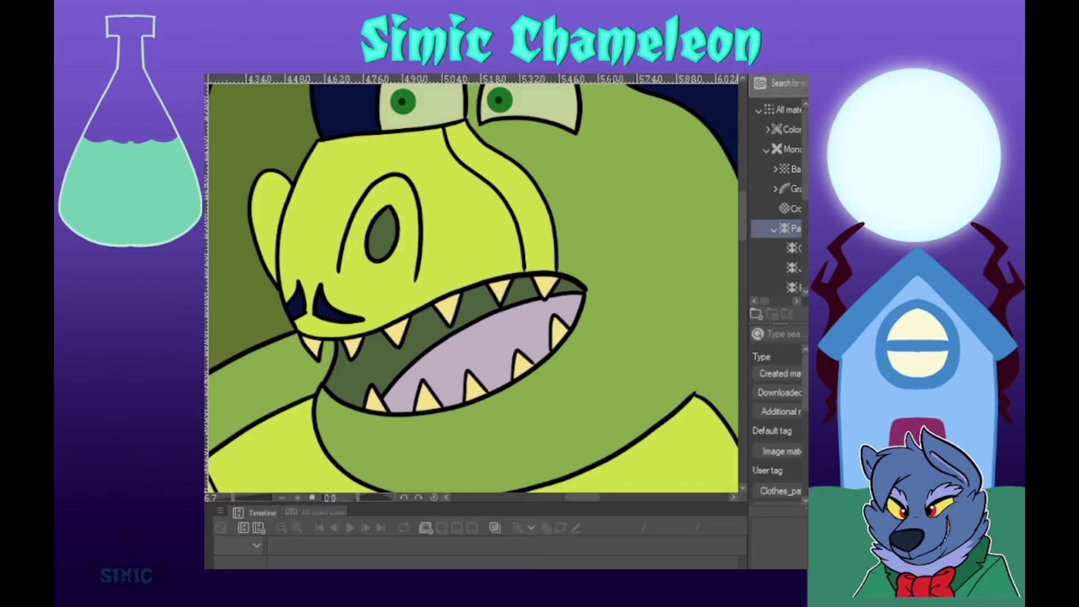
Step: Refill all upper and lower teeth with white
scroll(474, 373, "down", 2)
scroll(520, 380, "up", 3)
left_click(465, 349)
left_click(402, 378)
left_click(339, 392)
left_click(366, 271)
left_click(239, 319)
scroll(441, 368, "down", 2)
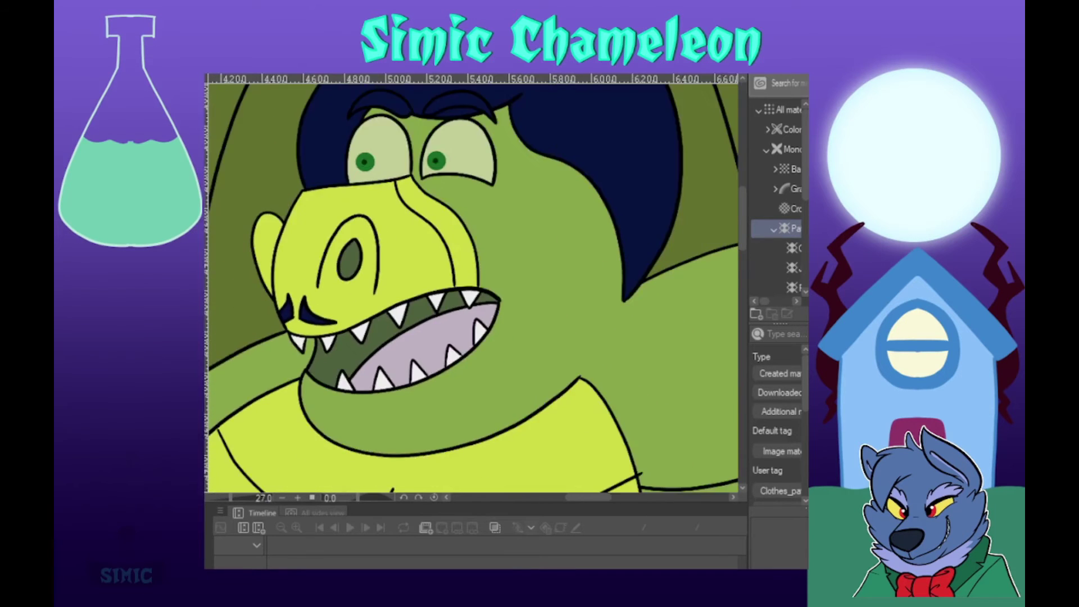
Step: Fill the unfilled upper section of the tail, down to its tip, with the body's light green
scroll(270, 146, "down", 3)
scroll(605, 349, "up", 1)
scroll(595, 383, "up", 3)
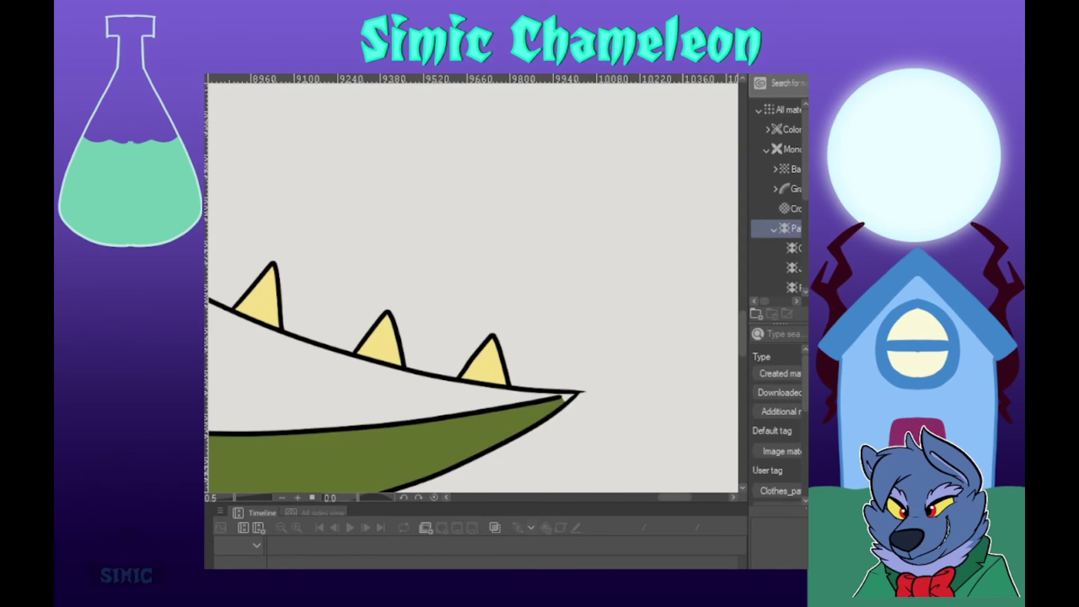
scroll(570, 393, "down", 1)
scroll(561, 339, "down", 4)
scroll(542, 273, "up", 4)
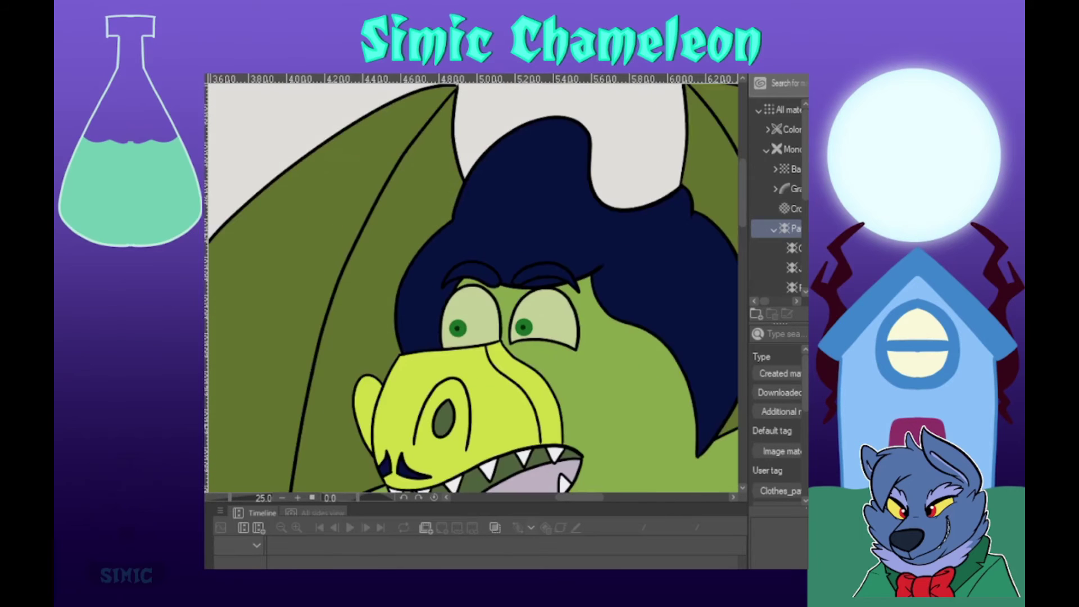
scroll(534, 338, "up", 2)
scroll(535, 337, "down", 5)
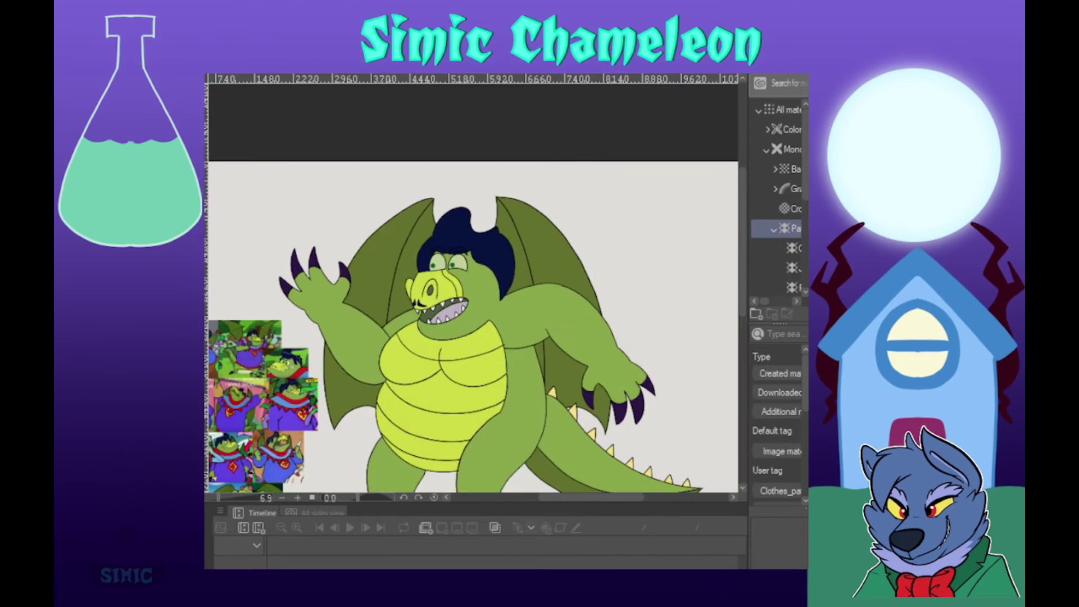
Step: Recolour the whites of both eyes with a brighter, paler yellow-green
scroll(304, 306, "up", 3)
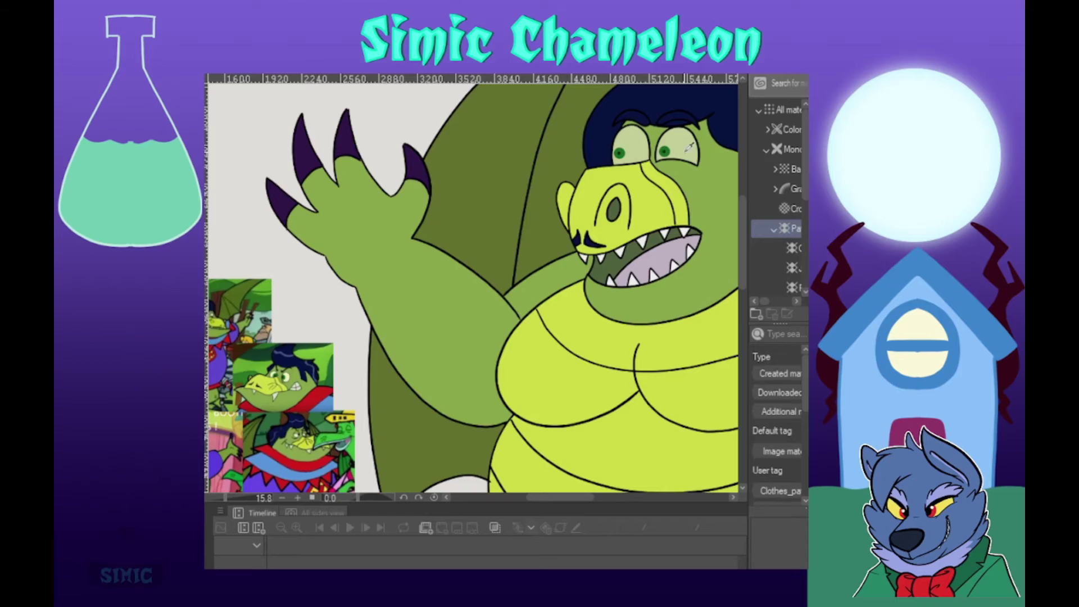
scroll(251, 195, "down", 3)
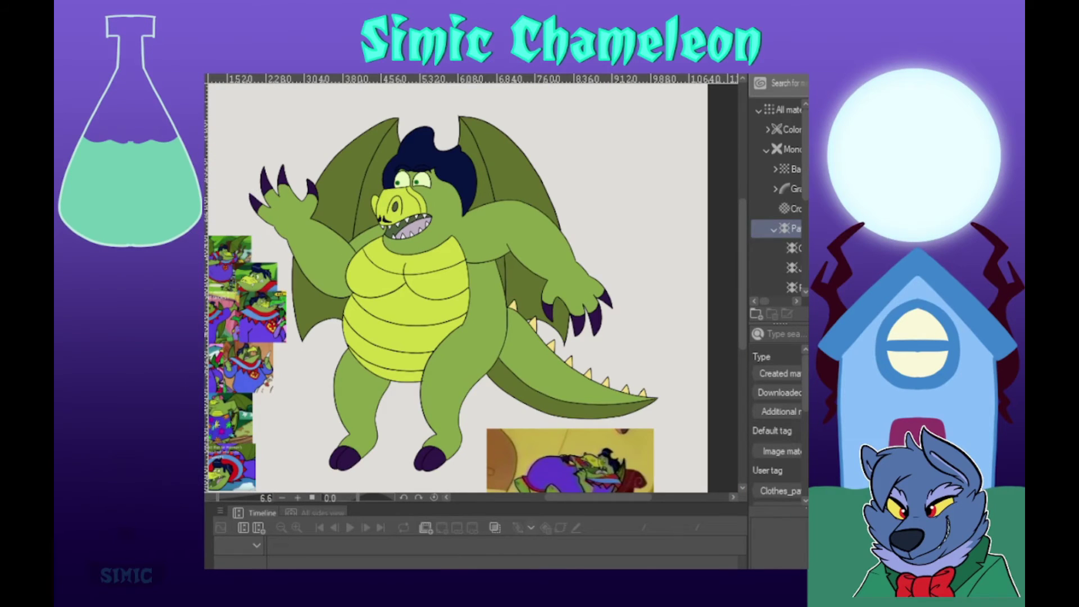
scroll(647, 371, "down", 1)
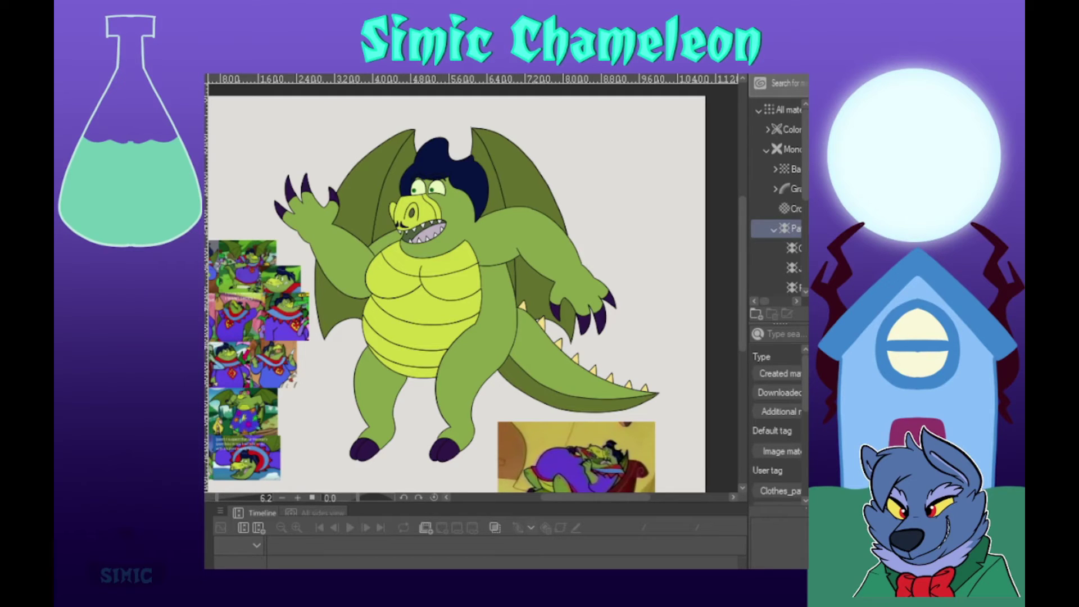
Step: Paint a row of four colour swatches above the raised hand, running from pale lavender through purple to near-black
scroll(411, 137, "up", 3)
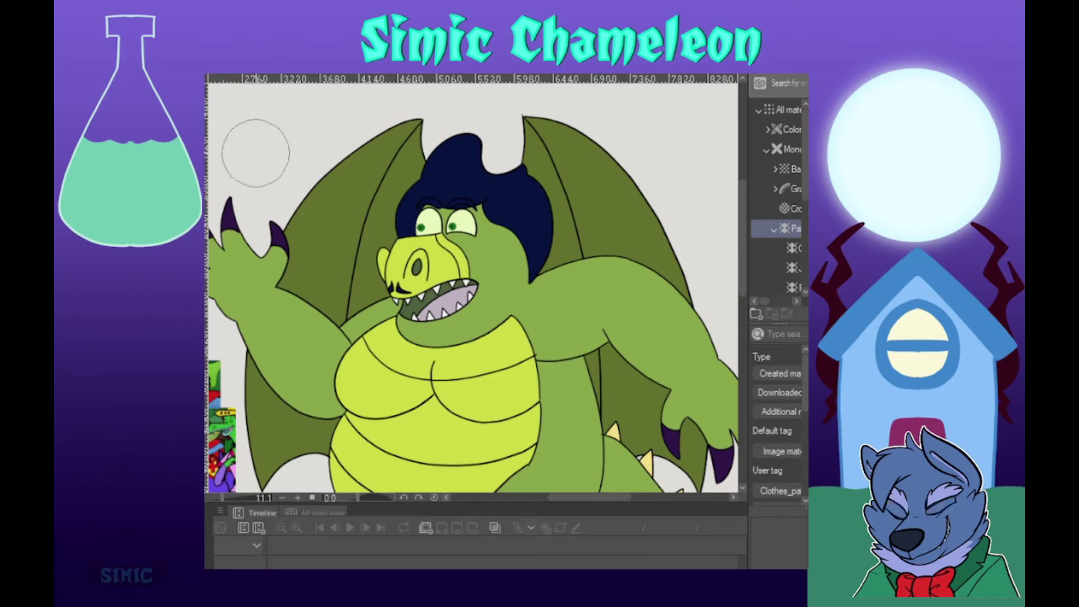
left_click(275, 150)
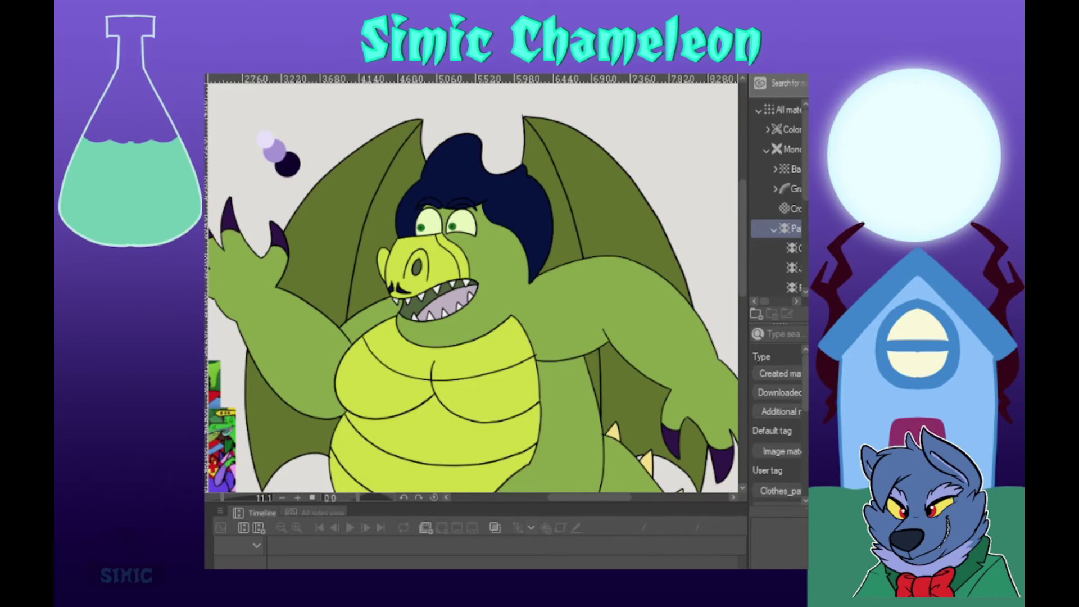
scroll(324, 138, "down", 2)
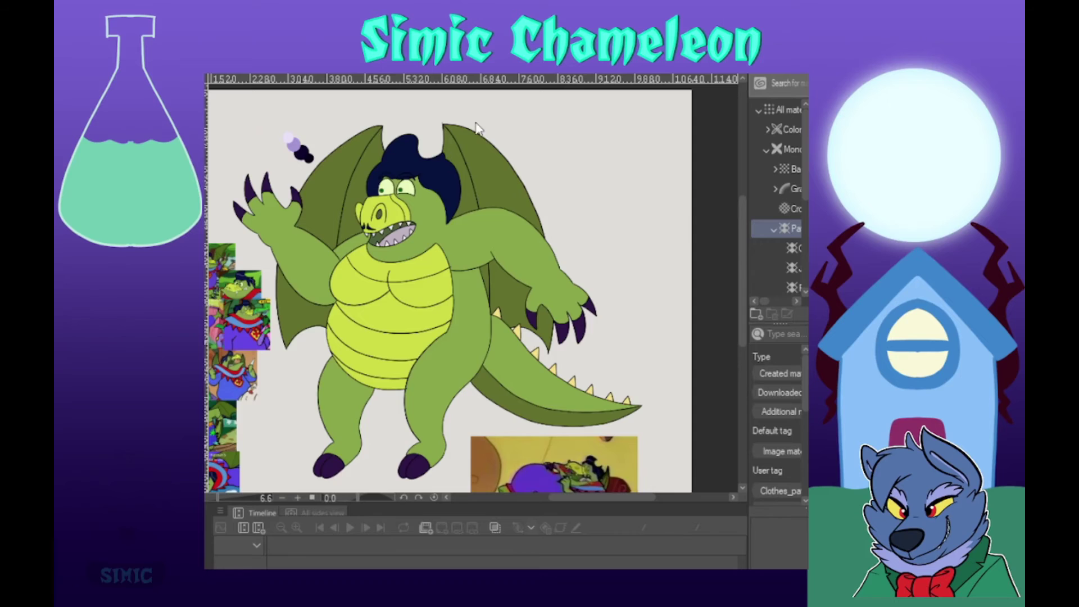
Step: Recolour the character's black line art to a medium olive green
scroll(325, 314, "up", 7)
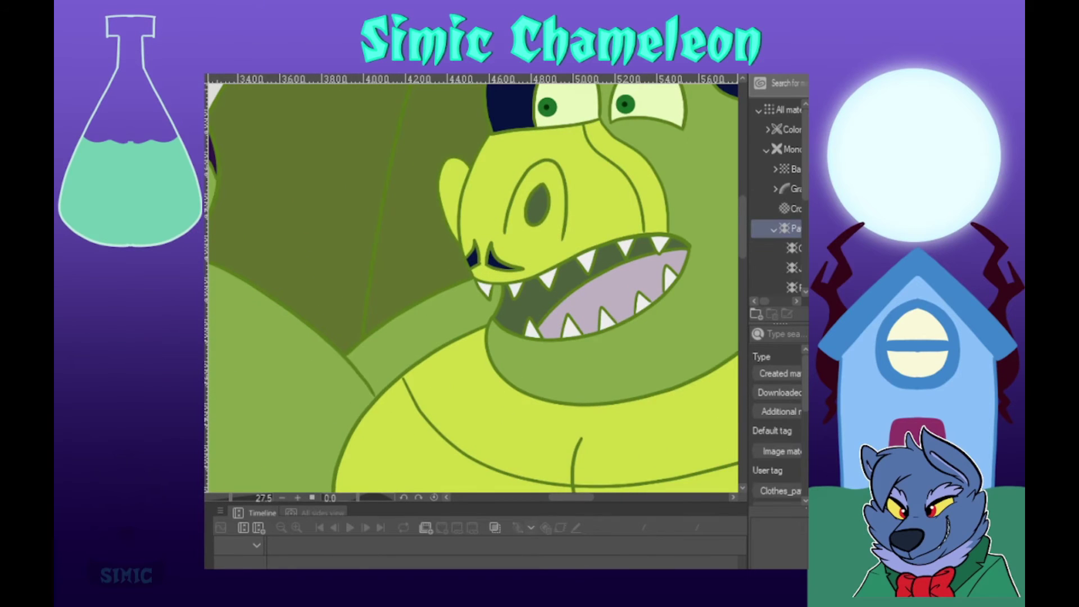
scroll(325, 314, "down", 5)
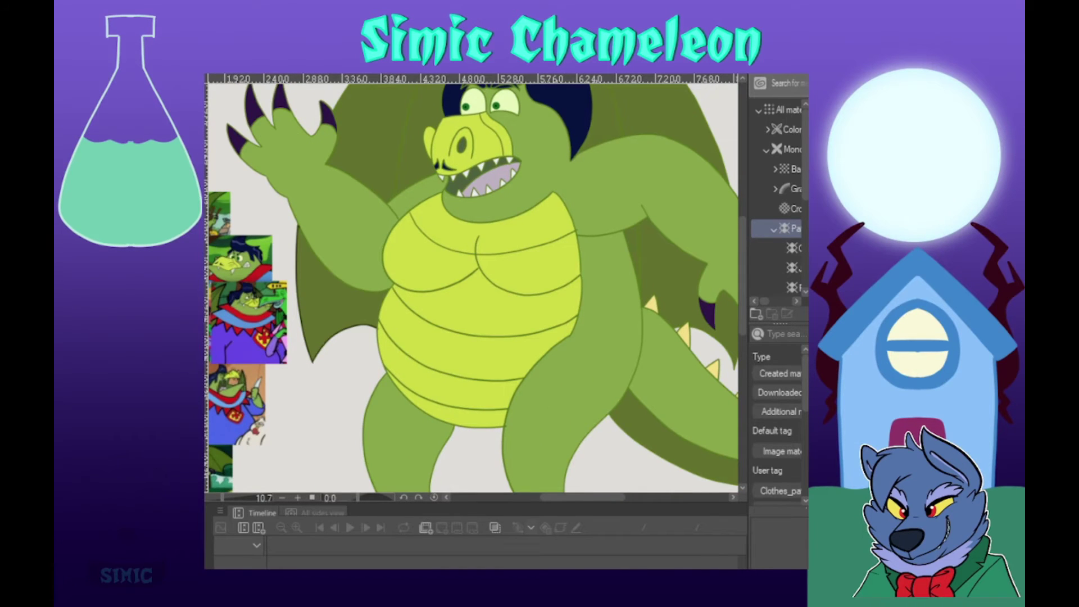
Step: Recolour the outlines and inner rib lines of both wings with very dark olive green
mouse_move(360, 169)
left_mouse_down()
mouse_move(382, 271)
mouse_move(372, 261)
mouse_move(354, 379)
left_mouse_up()
left_click_drag(327, 322, 462, 212)
left_click_drag(463, 251, 462, 213)
left_click_drag(462, 213, 388, 406)
mouse_move(390, 369)
left_mouse_down()
mouse_move(379, 258)
mouse_move(354, 224)
mouse_move(287, 298)
left_mouse_up()
left_click_drag(455, 186, 457, 141)
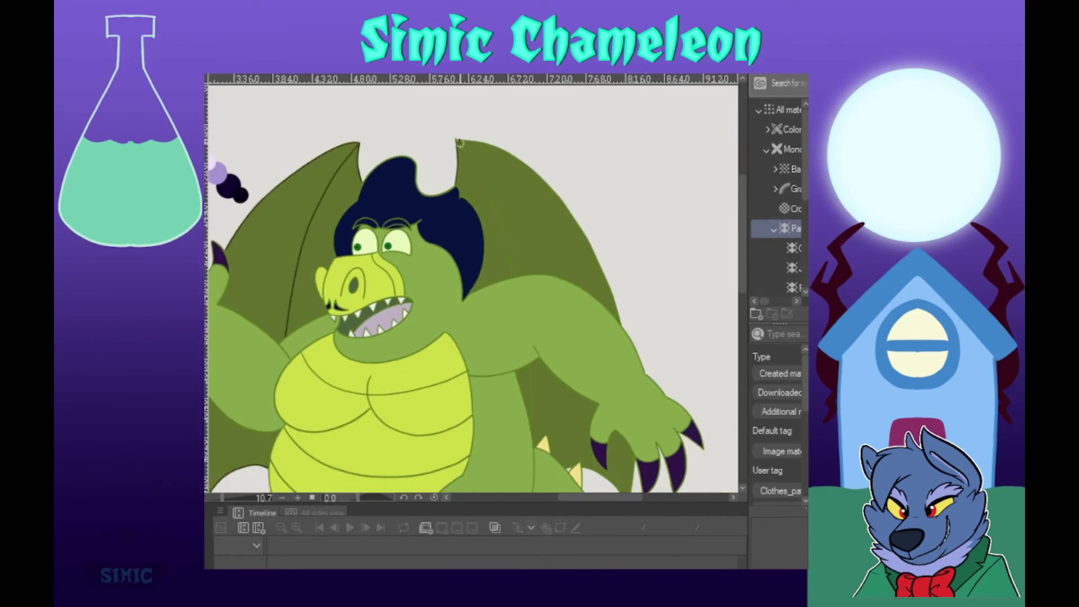
scroll(621, 320, "down", 2)
scroll(620, 321, "right", 3)
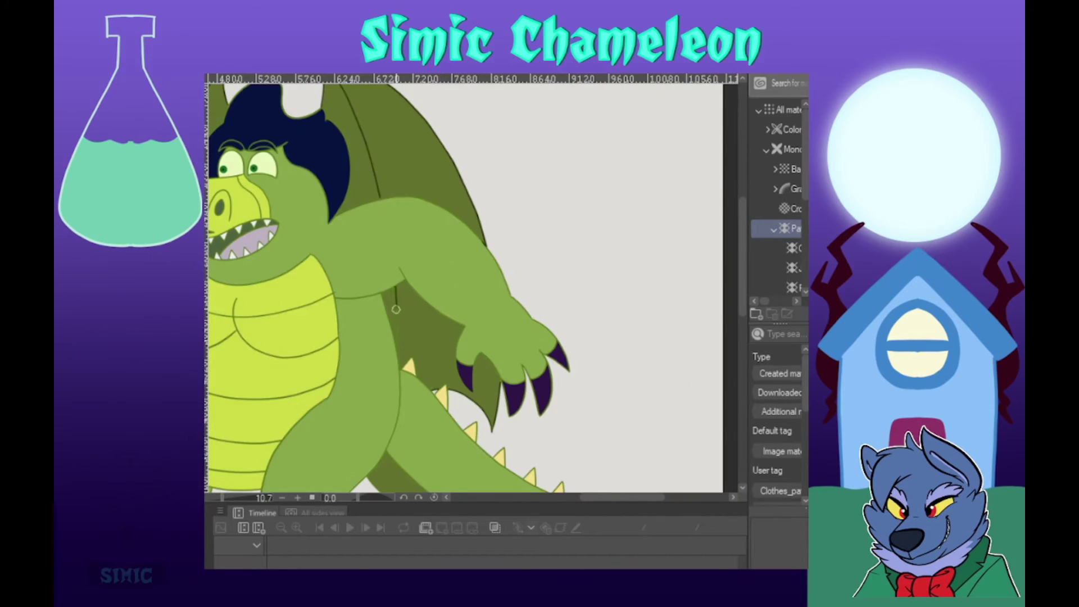
left_click_drag(478, 393, 458, 227)
mouse_move(360, 318)
left_mouse_down()
mouse_move(539, 382)
mouse_move(624, 359)
left_mouse_up()
mouse_move(393, 224)
left_mouse_down()
mouse_move(552, 208)
mouse_move(652, 471)
left_mouse_up()
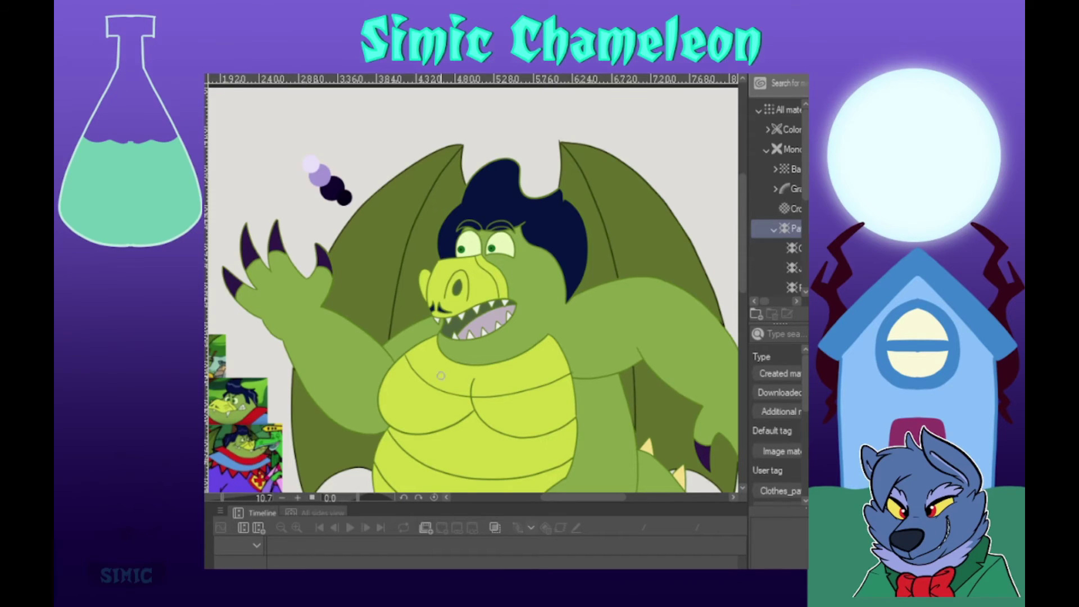
Step: Recolour the outlines of the hair and eyebrows with near-black navy
scroll(502, 208, "up", 2)
mouse_move(504, 213)
left_mouse_down()
mouse_move(608, 338)
mouse_move(604, 234)
mouse_move(537, 305)
mouse_move(462, 264)
left_mouse_up()
scroll(403, 211, "up", 3)
mouse_move(594, 378)
left_mouse_down()
mouse_move(463, 335)
mouse_move(339, 367)
mouse_move(436, 368)
left_mouse_up()
mouse_move(362, 373)
left_mouse_down()
mouse_move(318, 463)
mouse_move(446, 322)
left_mouse_up()
left_click_drag(445, 323, 449, 347)
left_click_drag(481, 241, 564, 326)
Step: Recolour the outlines around both eyes with a softer, lighter green
left_click_drag(451, 346, 241, 325)
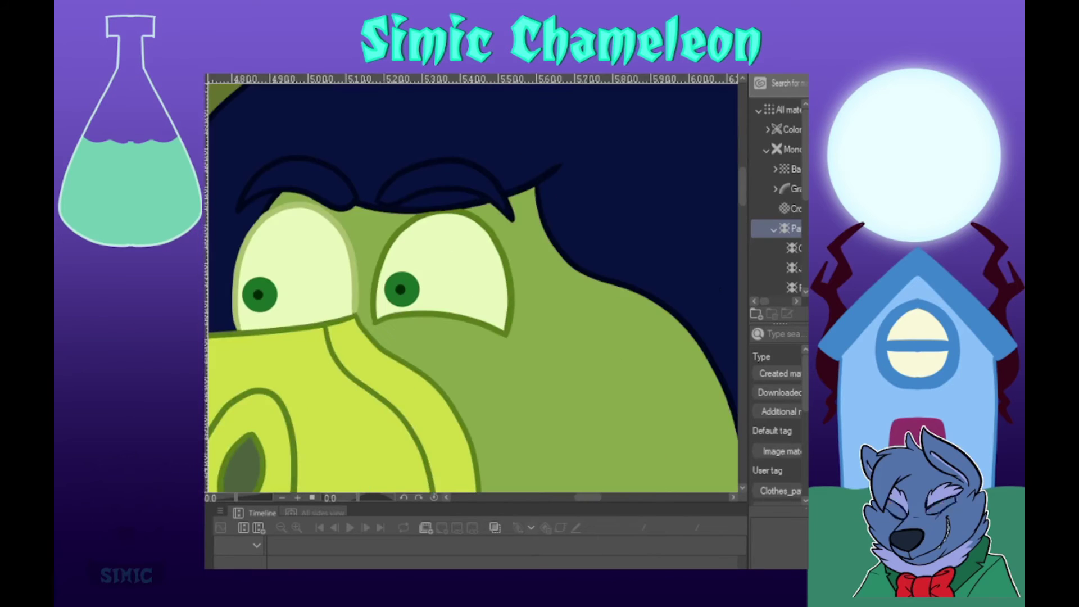
left_click_drag(426, 217, 376, 322)
left_click_drag(376, 322, 509, 331)
mouse_move(454, 220)
left_mouse_down()
mouse_move(496, 240)
mouse_move(512, 285)
left_mouse_up()
scroll(508, 267, "down", 5)
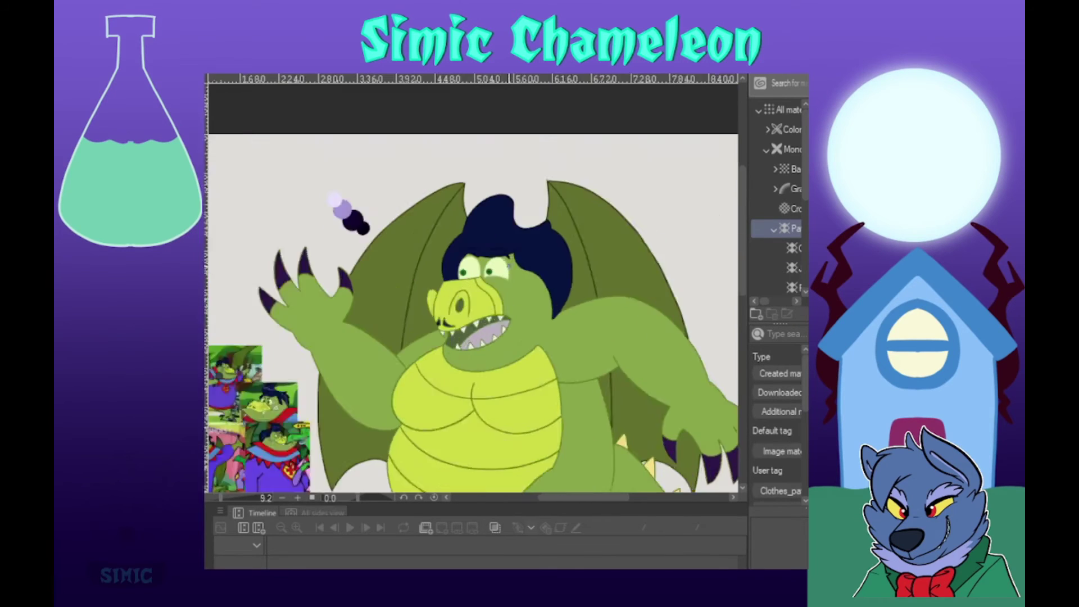
Step: Recolour the lines of the yellow snout with a lighter yellow-olive
scroll(506, 275, "up", 3)
left_click(319, 309, "alt")
mouse_move(303, 349)
left_mouse_down()
mouse_move(296, 283)
mouse_move(312, 291)
left_mouse_up()
left_click_drag(311, 295, 317, 380)
mouse_move(315, 286)
left_mouse_down()
mouse_move(313, 371)
mouse_move(328, 268)
mouse_move(340, 263)
mouse_move(407, 250)
mouse_move(453, 341)
left_mouse_up()
left_click_drag(418, 255, 471, 339)
scroll(450, 315, "down", 4)
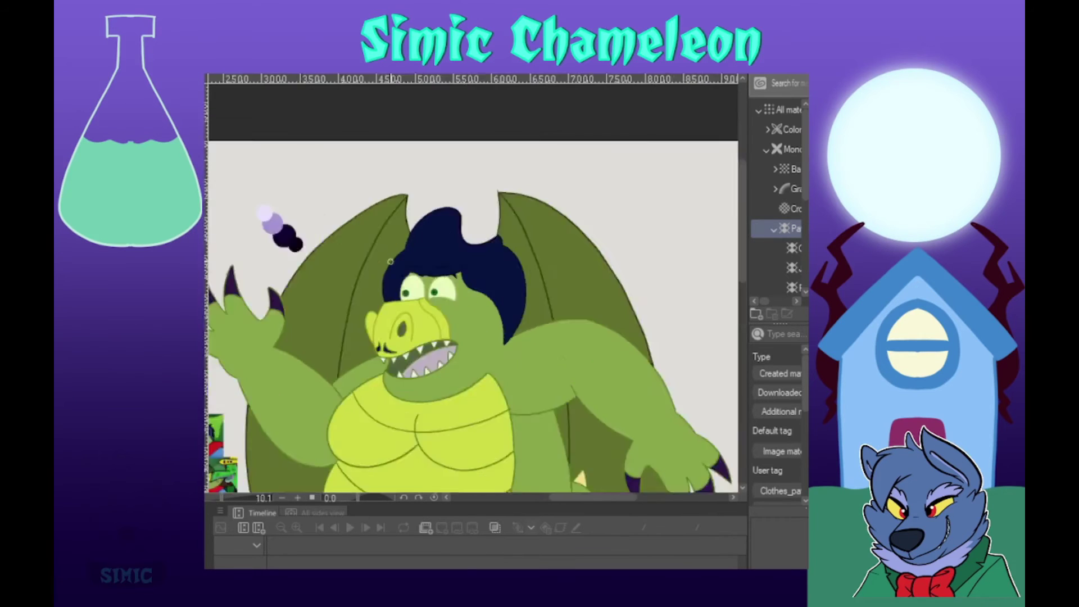
scroll(391, 262, "up", 2)
scroll(391, 261, "down", 5)
scroll(391, 261, "up", 4)
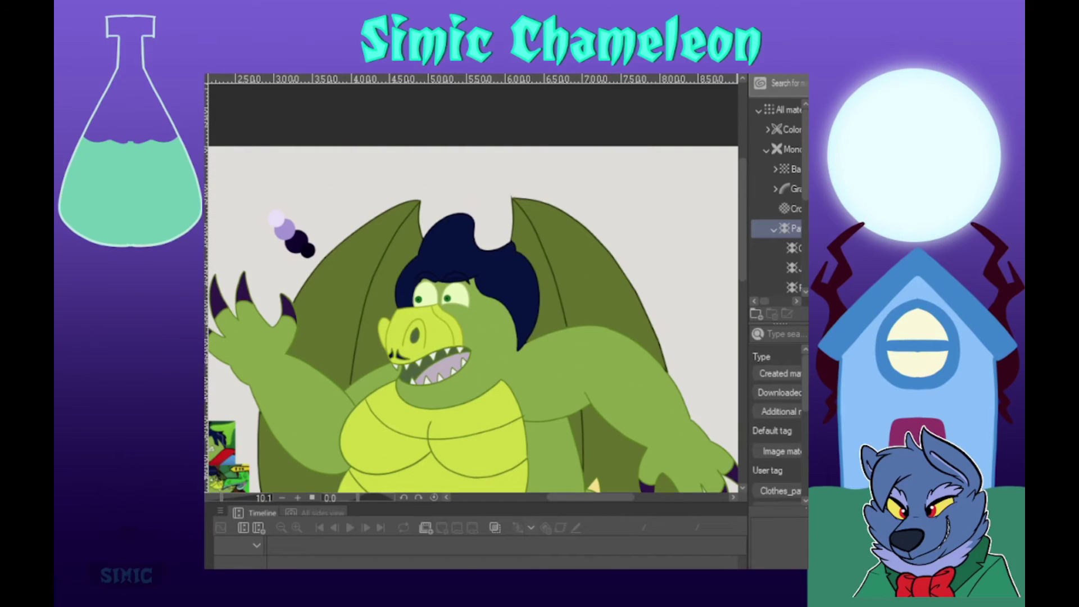
scroll(467, 349, "down", 3)
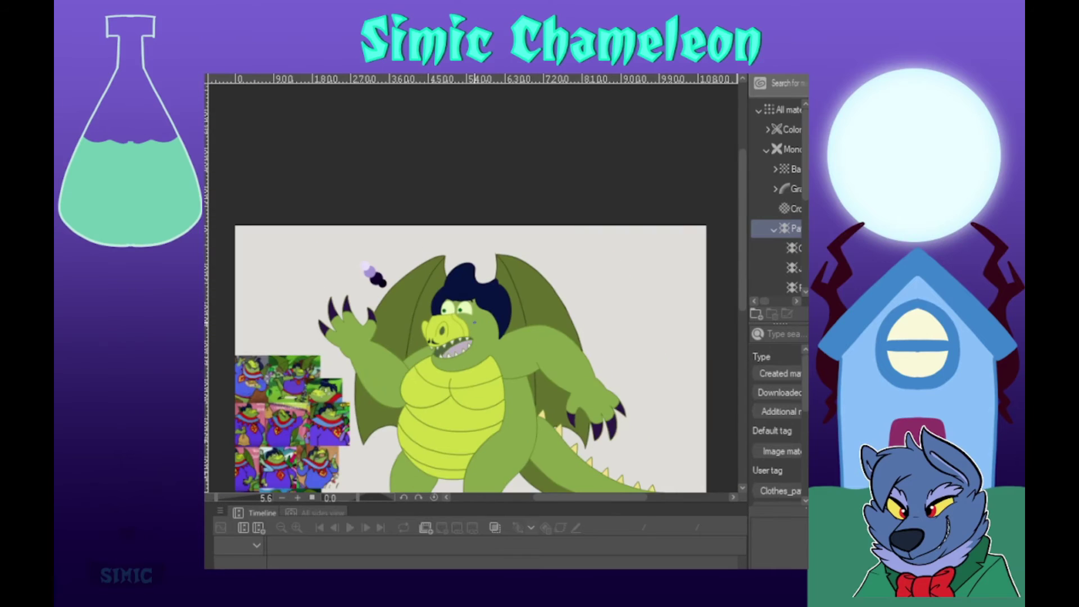
Step: Recolour the outline and band lines of the yellow chest and belly with yellow-olive
scroll(466, 331, "up", 5)
scroll(445, 420, "down", 3)
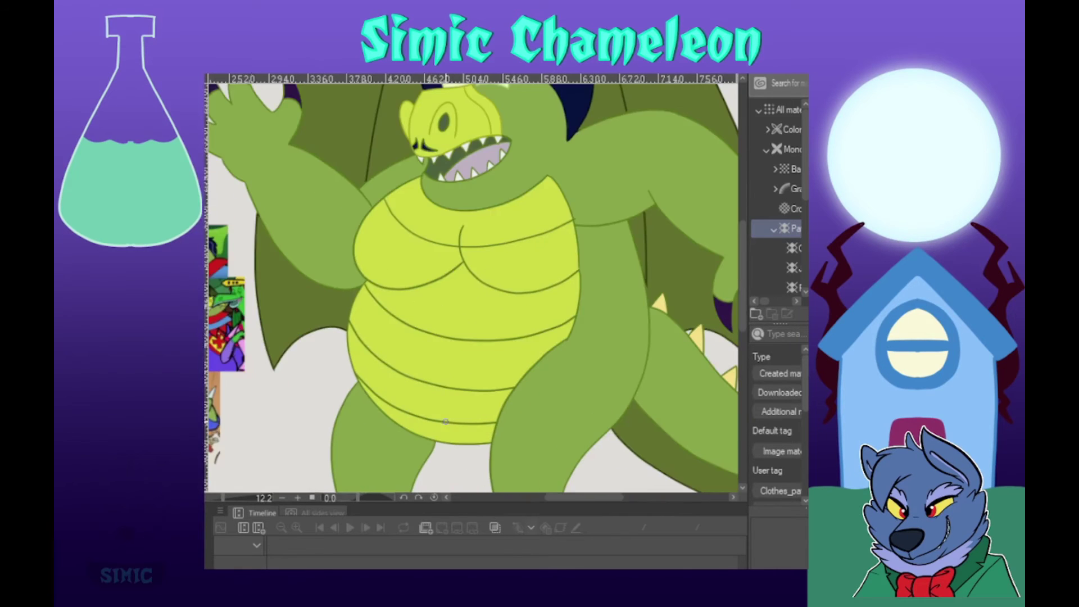
scroll(442, 338, "up", 2)
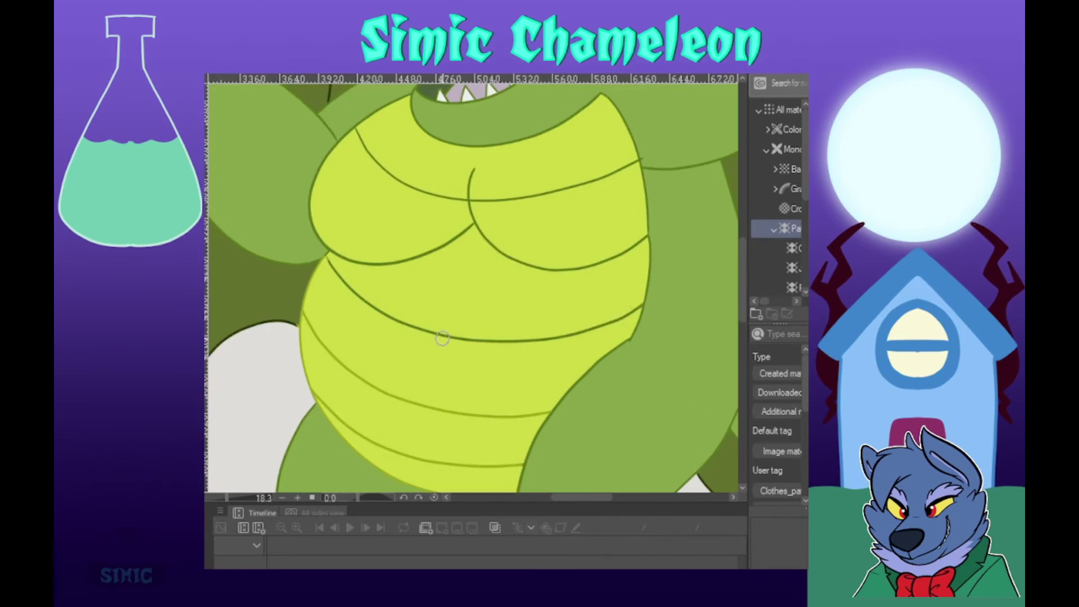
scroll(650, 277, "down", 3)
scroll(647, 261, "up", 5)
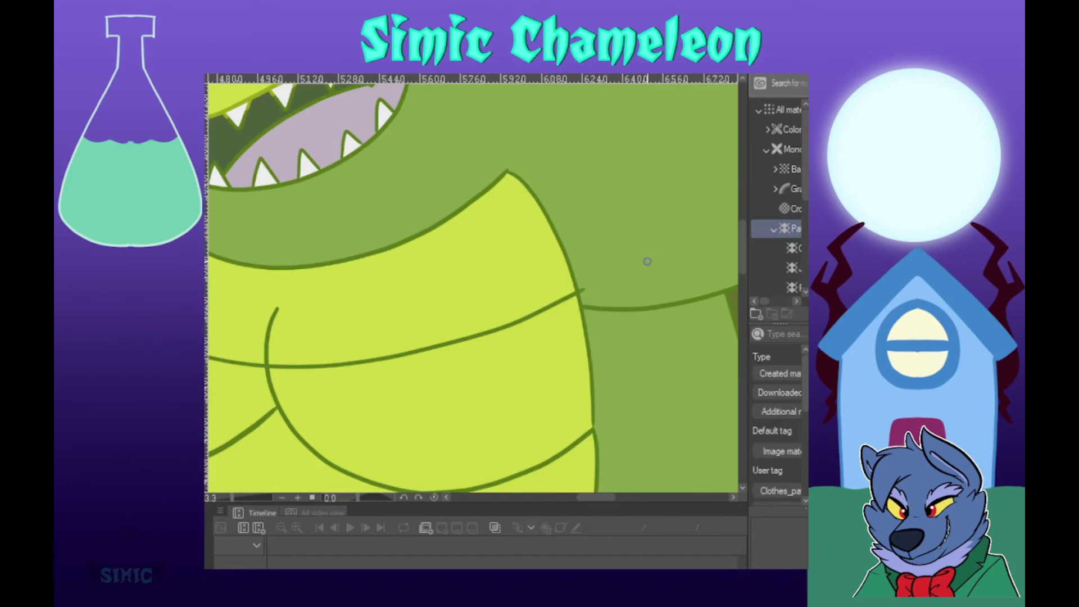
scroll(647, 262, "down", 4)
scroll(450, 315, "up", 4)
scroll(379, 333, "down", 1)
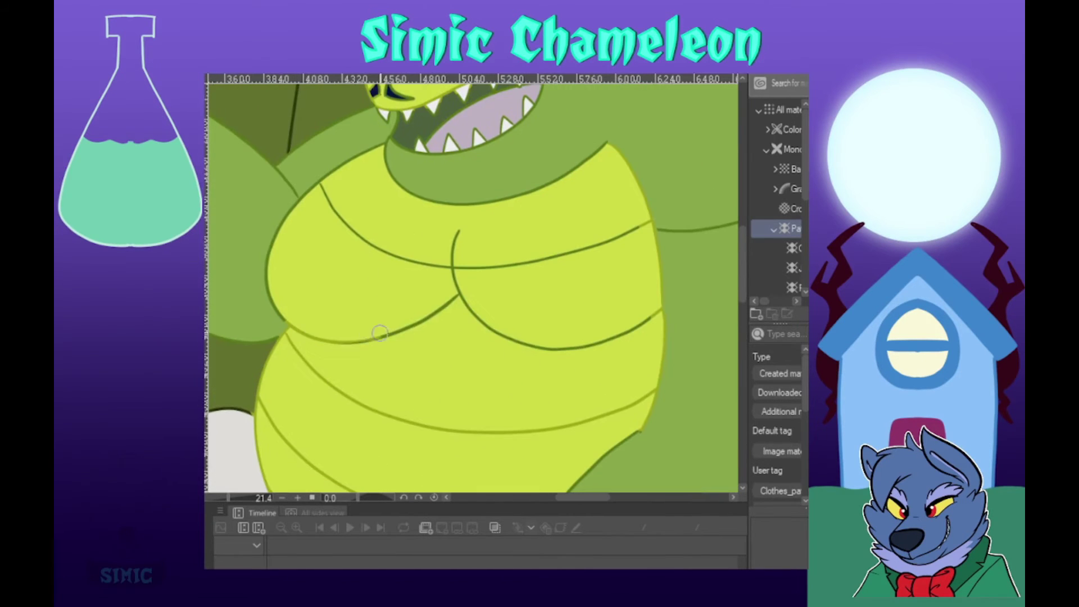
scroll(301, 311, "down", 5)
scroll(555, 371, "up", 5)
scroll(555, 371, "down", 3)
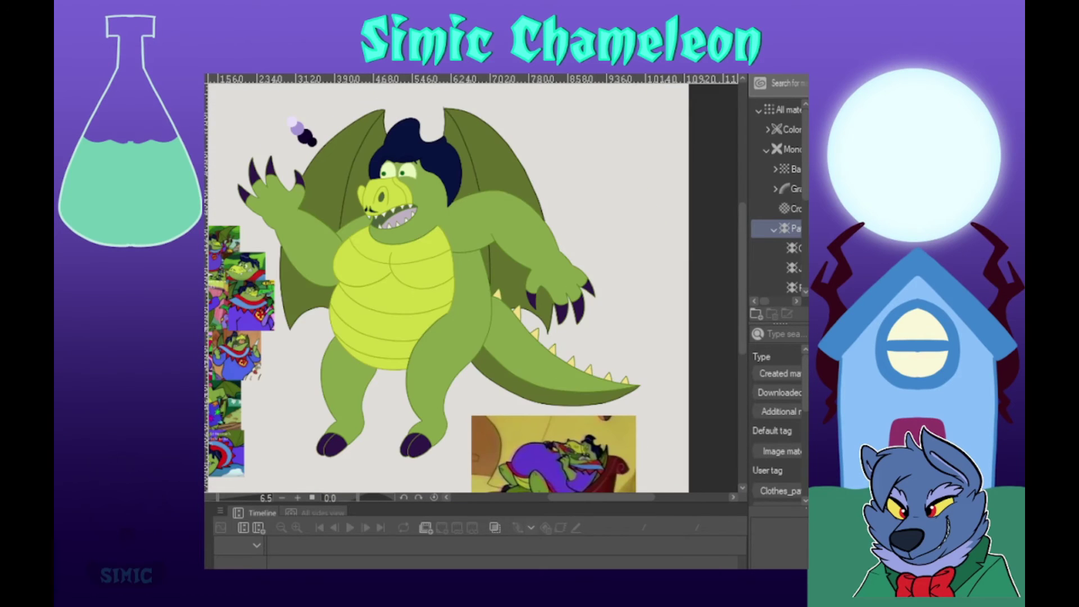
Step: Recolour the outlines of the claws on both hands with near-black purple
scroll(299, 453, "up", 4)
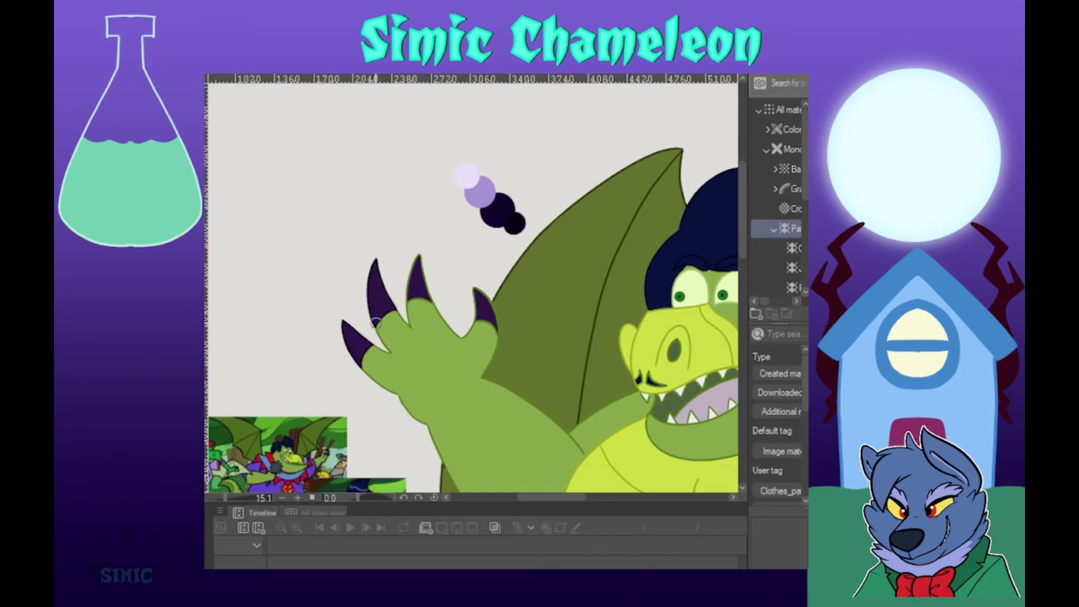
scroll(494, 393, "up", 2)
scroll(528, 348, "down", 5)
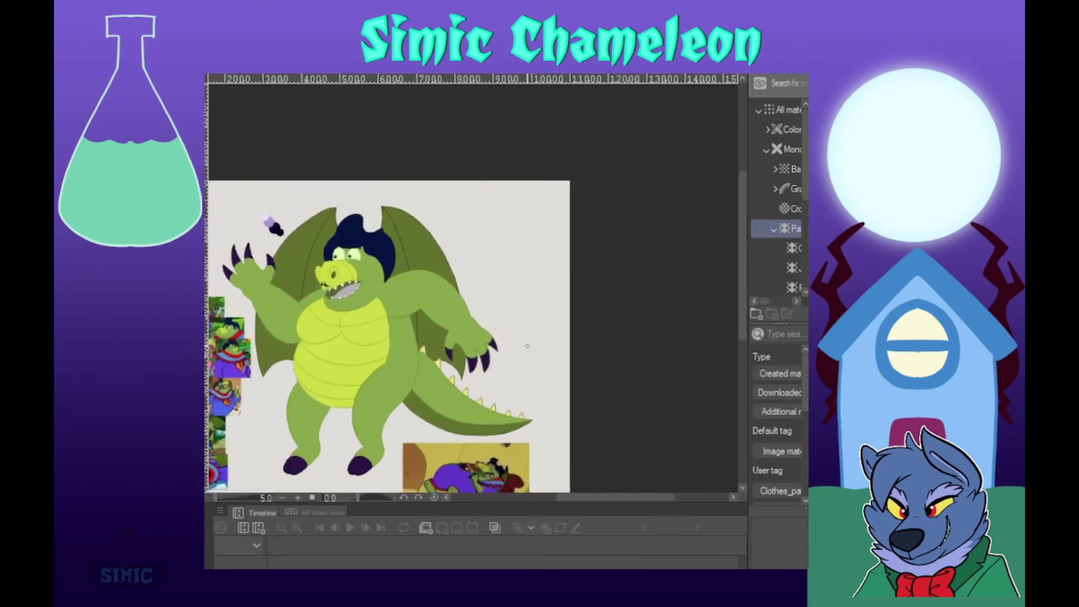
scroll(528, 348, "up", 4)
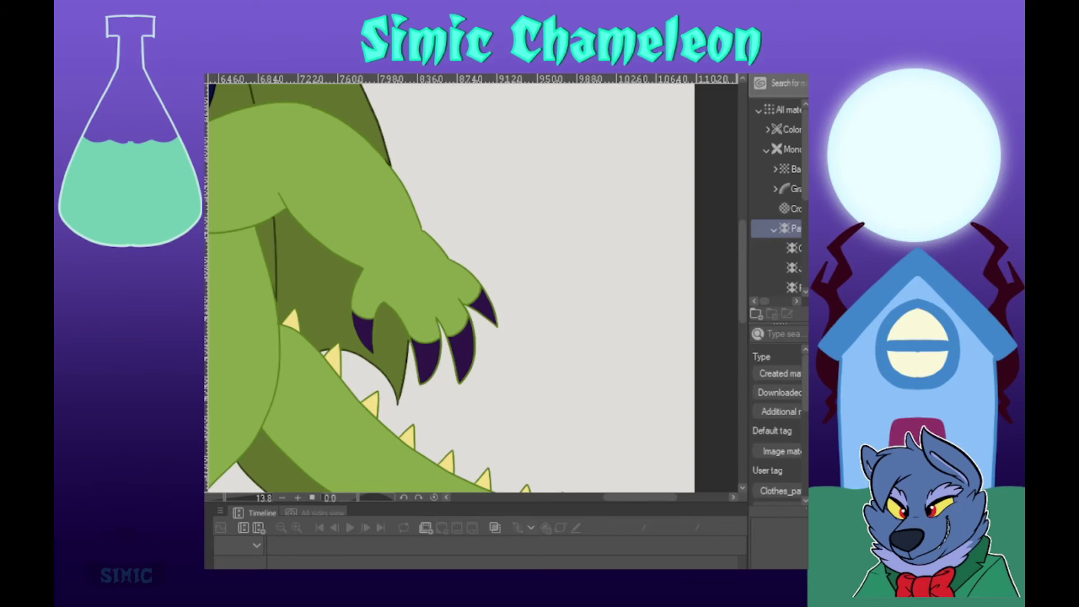
scroll(484, 302, "down", 4)
scroll(463, 308, "up", 6)
mouse_move(370, 362)
left_mouse_down()
mouse_move(333, 293)
mouse_move(370, 306)
left_mouse_up()
left_click_drag(429, 337, 444, 412)
left_click_drag(444, 412, 478, 337)
mouse_move(479, 337)
left_mouse_down()
mouse_move(430, 337)
mouse_move(508, 410)
left_mouse_up()
left_click_drag(508, 410, 522, 304)
left_click_drag(522, 304, 491, 334)
left_click_drag(516, 283, 569, 319)
left_click_drag(568, 318, 543, 256)
scroll(557, 275, "down", 5)
scroll(548, 357, "up", 4)
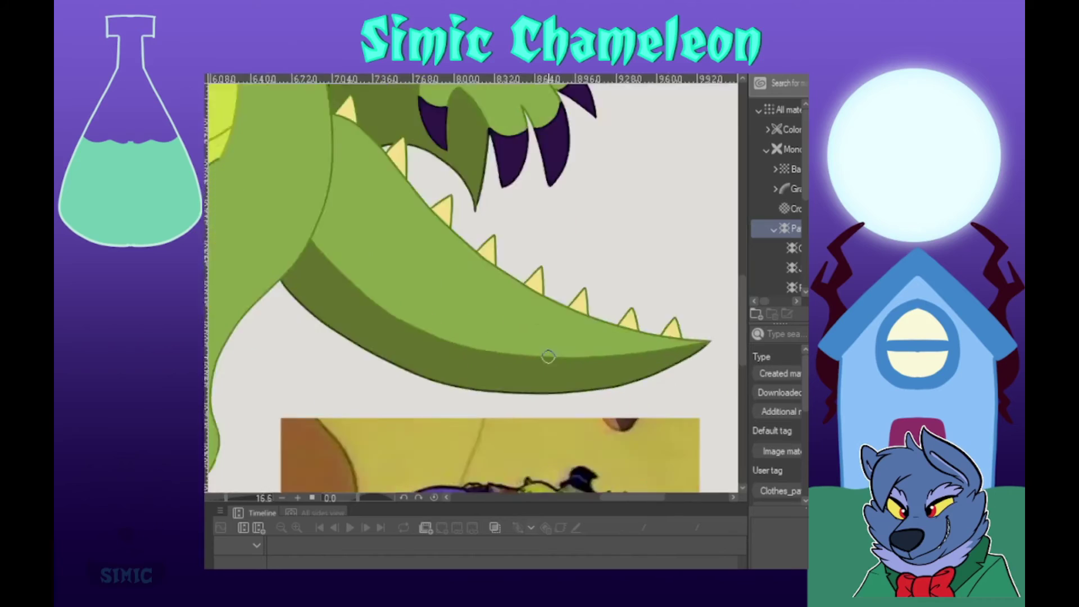
Step: Recolour the outlines of the pale yellow spikes along the tail with golden yellow
scroll(548, 356, "down", 3)
scroll(398, 205, "up", 4)
scroll(337, 281, "down", 1)
scroll(309, 375, "up", 1)
mouse_move(310, 376)
left_mouse_down()
mouse_move(297, 404)
mouse_move(316, 390)
left_mouse_up()
scroll(332, 393, "down", 5)
scroll(536, 413, "up", 2)
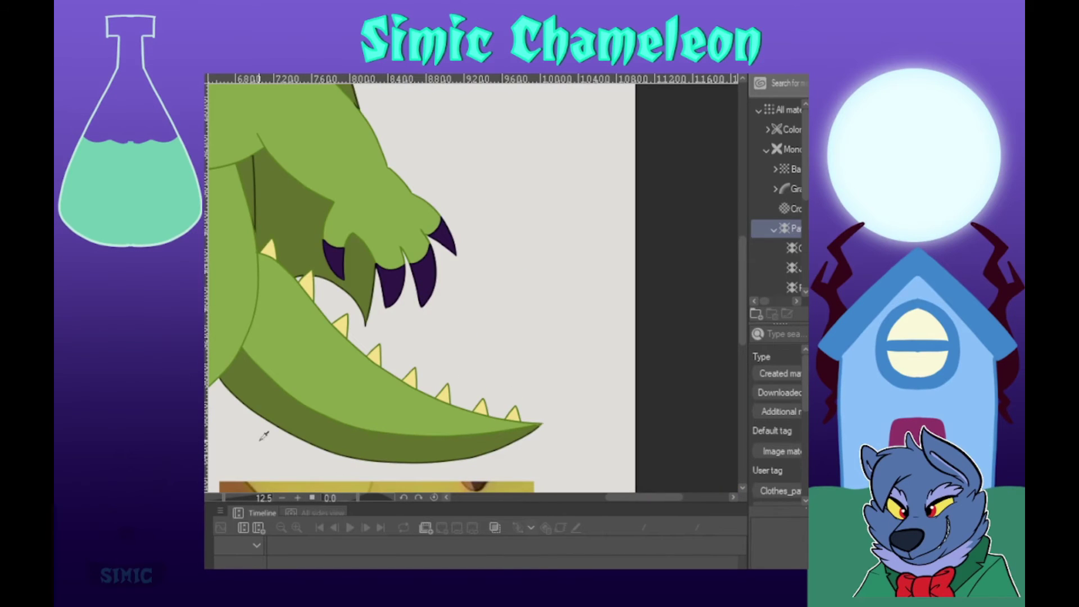
scroll(278, 232, "up", 4)
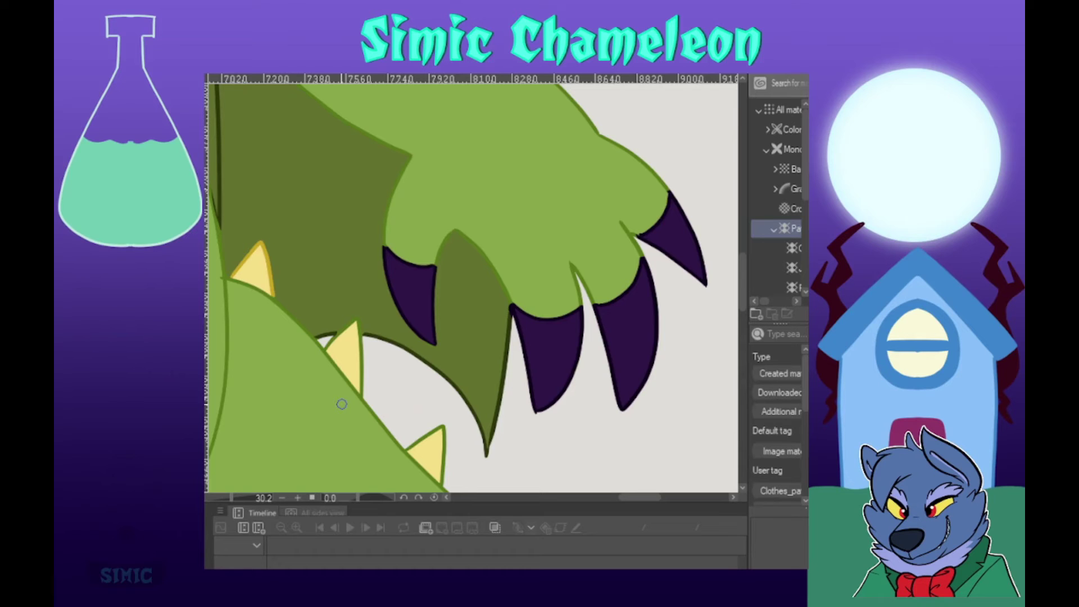
mouse_move(326, 348)
left_mouse_down()
mouse_move(362, 391)
mouse_move(383, 324)
left_mouse_up()
left_click_drag(428, 383, 463, 417)
left_click_drag(511, 459, 545, 487)
left_click_drag(669, 487, 353, 228)
left_click_drag(273, 207, 307, 228)
left_click(371, 244)
left_click(463, 272)
left_click(539, 287)
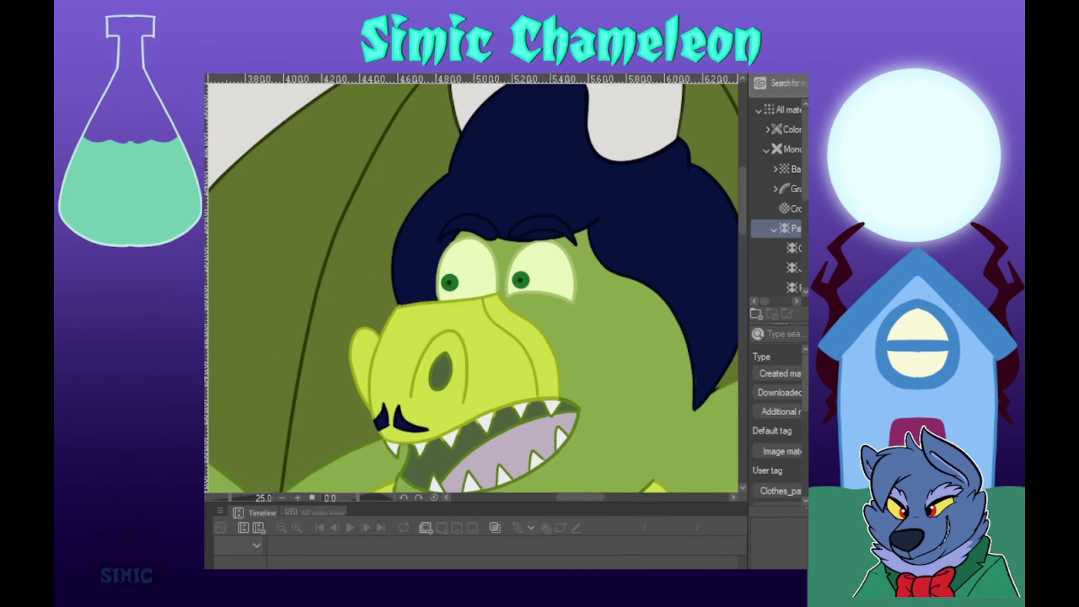
Step: Recolour the nostril and inner mouth outlines with very dark green and the tongue line with purple
left_click_drag(444, 353, 447, 356)
left_click_drag(409, 447, 422, 272)
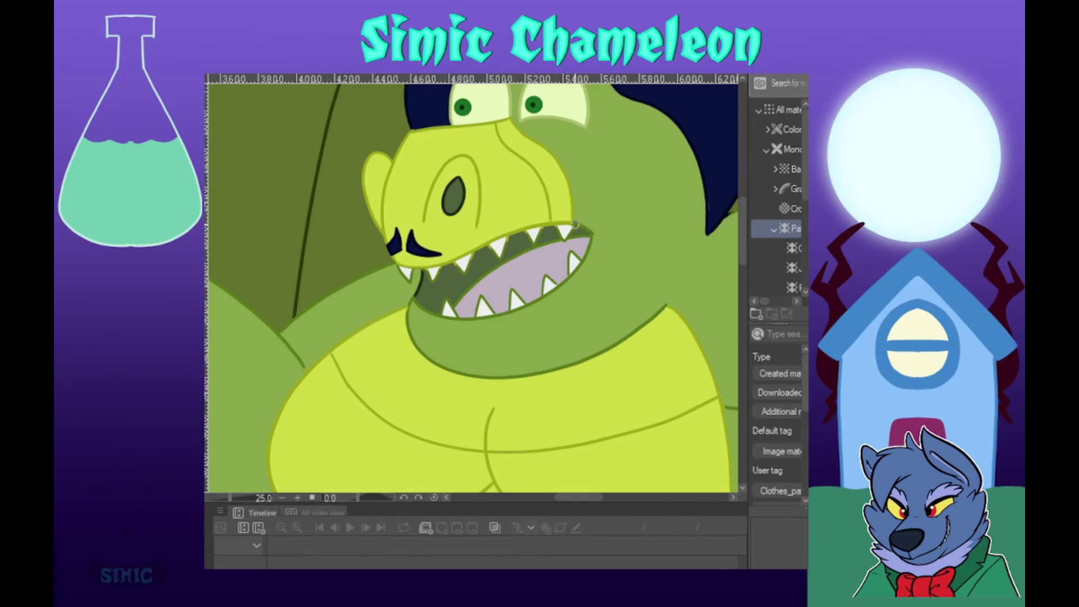
scroll(519, 227, "up", 2)
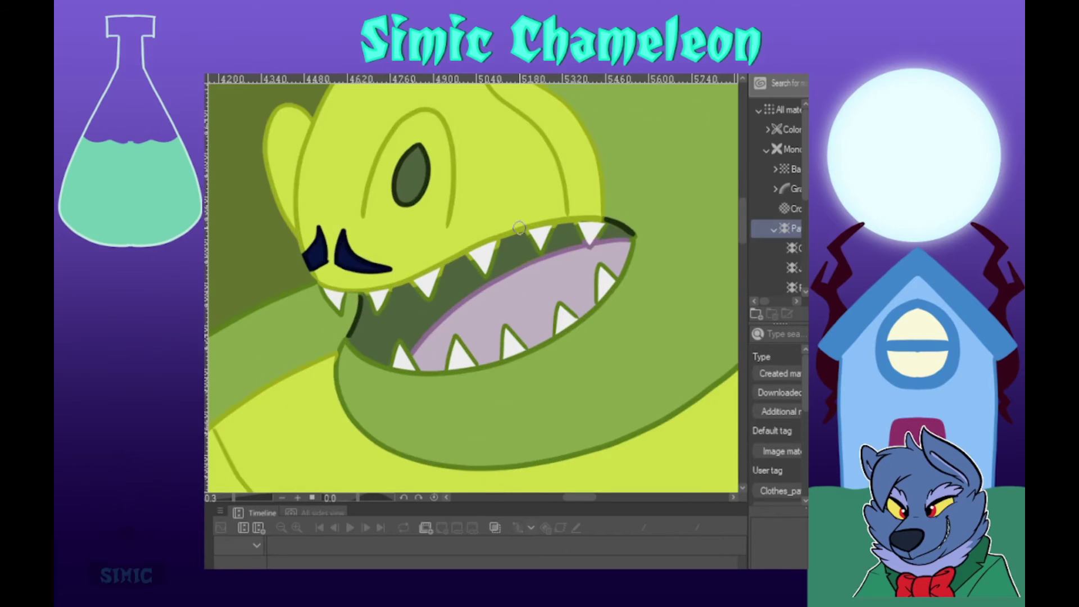
Step: Recolour the outlines of all upper and lower teeth with light grey
mouse_move(392, 366)
left_mouse_down()
mouse_move(399, 341)
mouse_move(418, 369)
left_mouse_up()
mouse_move(456, 337)
left_mouse_down()
mouse_move(476, 365)
mouse_move(526, 350)
left_mouse_up()
left_click_drag(455, 337, 445, 363)
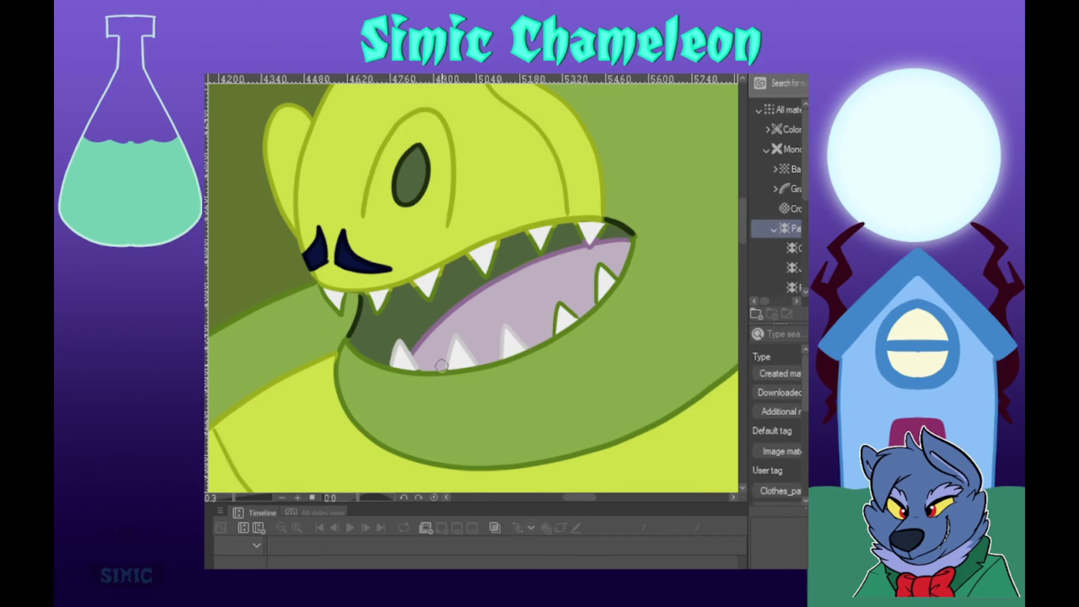
left_click_drag(554, 328, 569, 308)
mouse_move(597, 298)
left_mouse_down()
mouse_move(609, 271)
mouse_move(596, 236)
left_mouse_up()
left_click_drag(537, 253, 543, 233)
left_click_drag(486, 264, 495, 253)
mouse_move(430, 294)
left_mouse_down()
mouse_move(442, 271)
mouse_move(425, 278)
left_mouse_up()
left_click_drag(374, 311, 385, 292)
left_click_drag(332, 318, 341, 295)
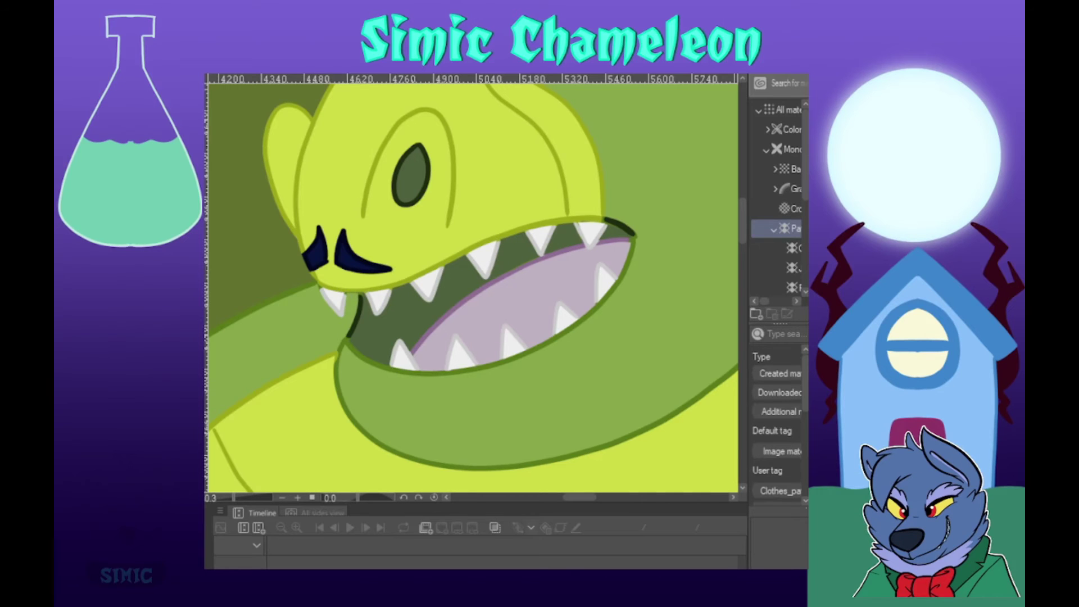
scroll(340, 279, "down", 10)
scroll(371, 213, "up", 1)
scroll(379, 239, "down", 2)
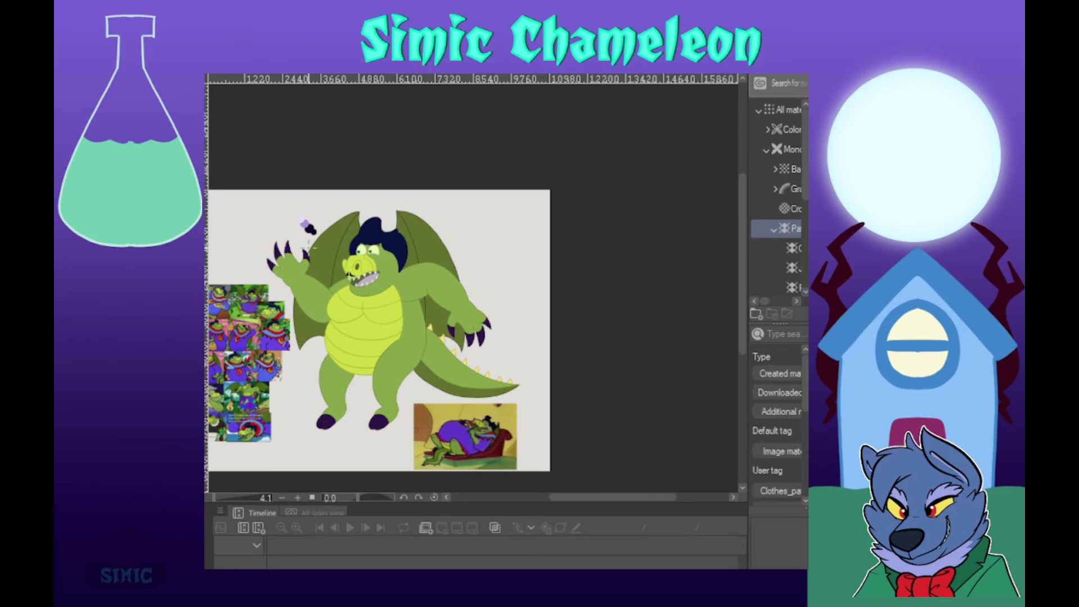
Step: Repaint the dark purple swatch beside the raised hand with a brighter deep purple
scroll(328, 401, "up", 5)
scroll(240, 241, "down", 3)
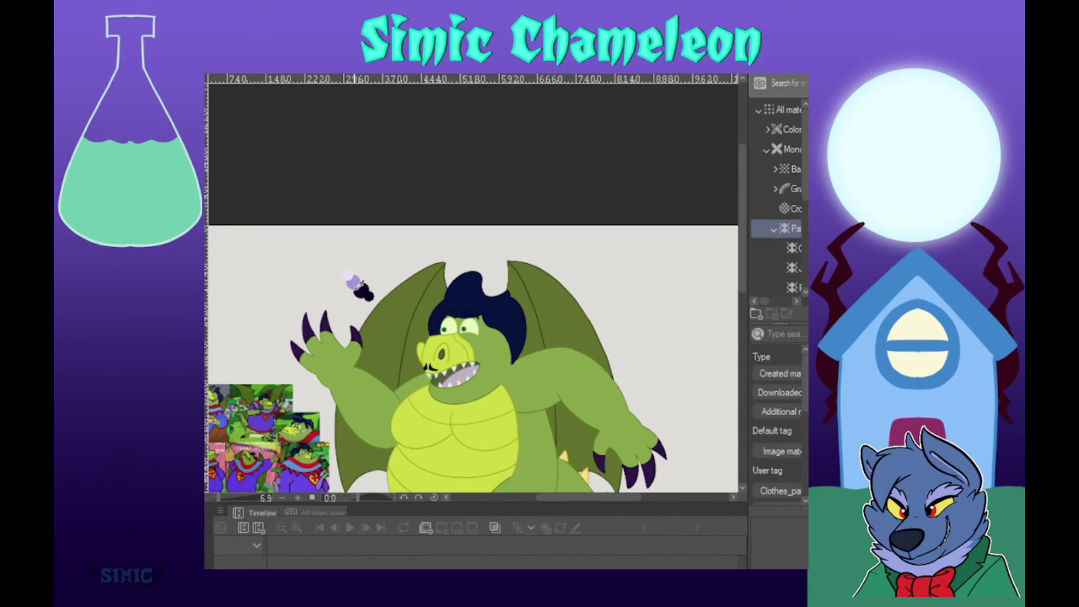
scroll(475, 229, "up", 4)
scroll(475, 230, "down", 5)
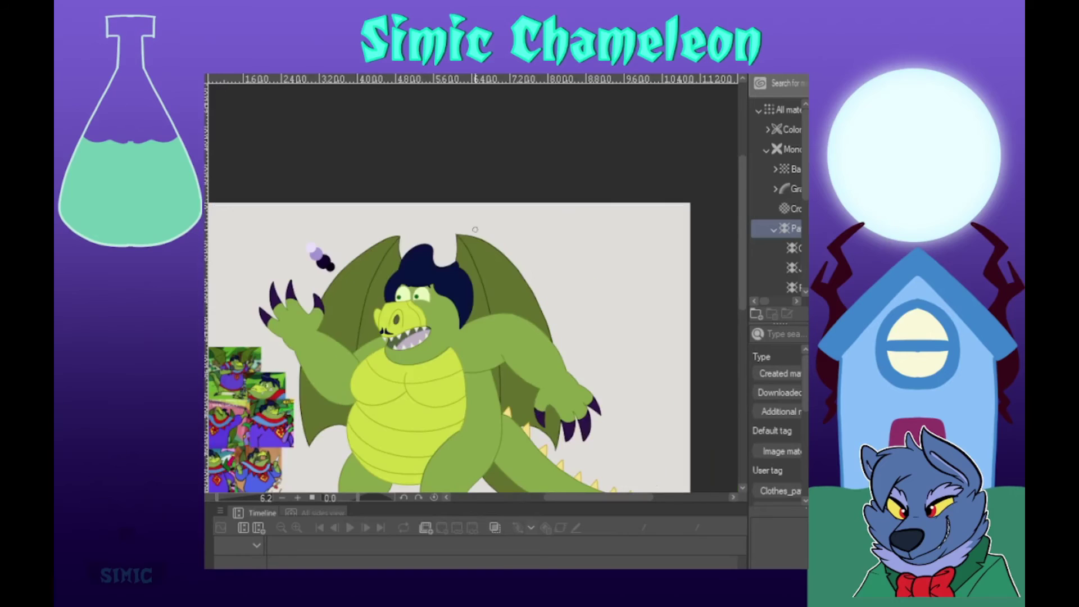
scroll(312, 250, "up", 4)
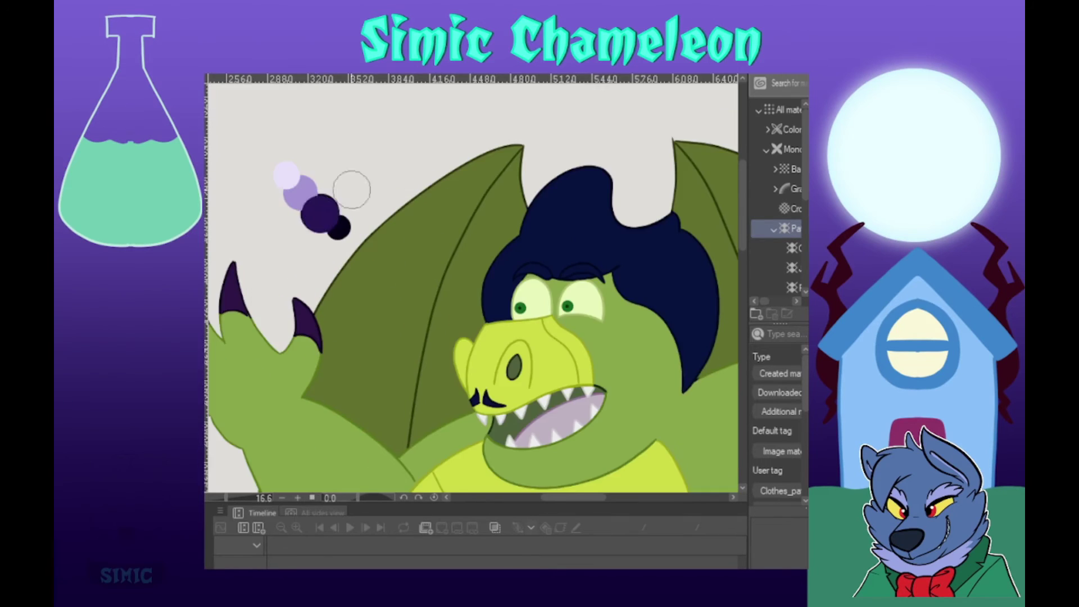
scroll(337, 253, "down", 4)
Step: Paint a translucent shadow down the tail-side edge of the body and the leg nearest the tail
scroll(516, 169, "up", 3)
scroll(516, 169, "up", 2)
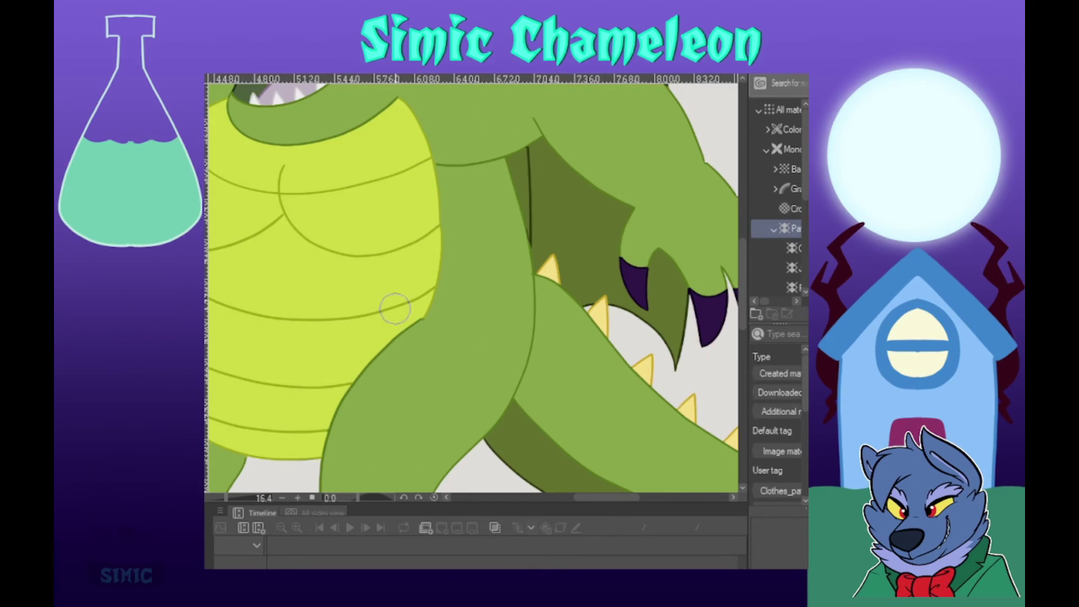
scroll(397, 308, "down", 4)
scroll(499, 325, "up", 5)
scroll(498, 326, "down", 3)
scroll(487, 154, "up", 2)
scroll(483, 394, "down", 4)
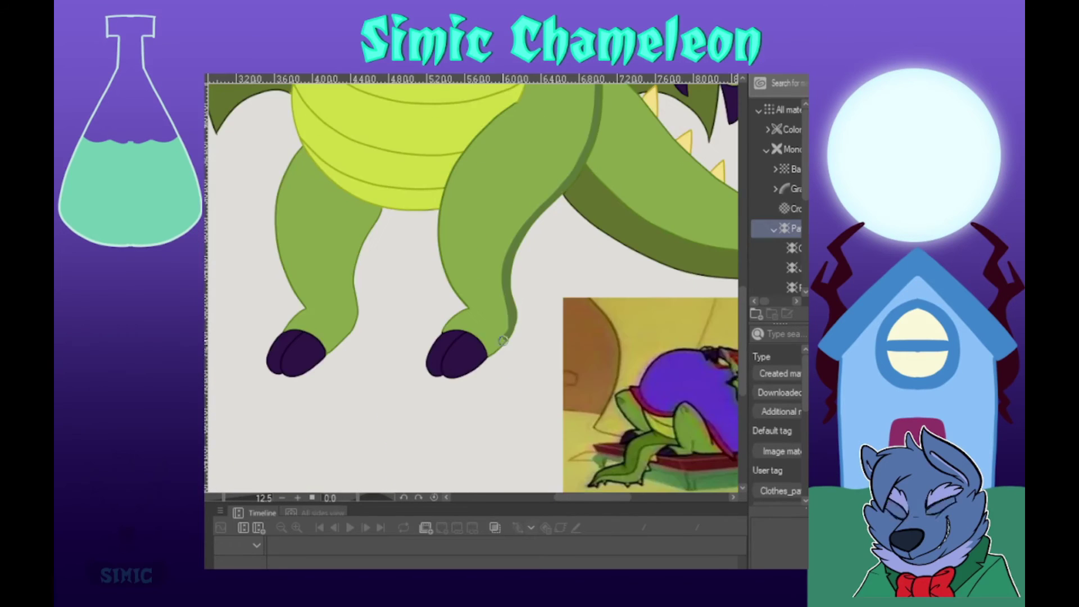
scroll(571, 261, "up", 5)
Step: Paint shadows along the belly's lower edge, on the other leg beneath it and on the adjacent wing's lower rim
left_click_drag(570, 262, 477, 400)
left_click_drag(274, 314, 464, 412)
scroll(463, 413, "down", 3)
scroll(339, 335, "down", 4)
scroll(565, 349, "up", 5)
left_click_drag(215, 306, 531, 406)
scroll(531, 407, "down", 4)
scroll(387, 306, "up", 4)
left_click_drag(309, 338, 573, 316)
mouse_move(394, 270)
left_mouse_down()
mouse_move(362, 321)
mouse_move(276, 377)
left_mouse_up()
left_click_drag(410, 263, 557, 480)
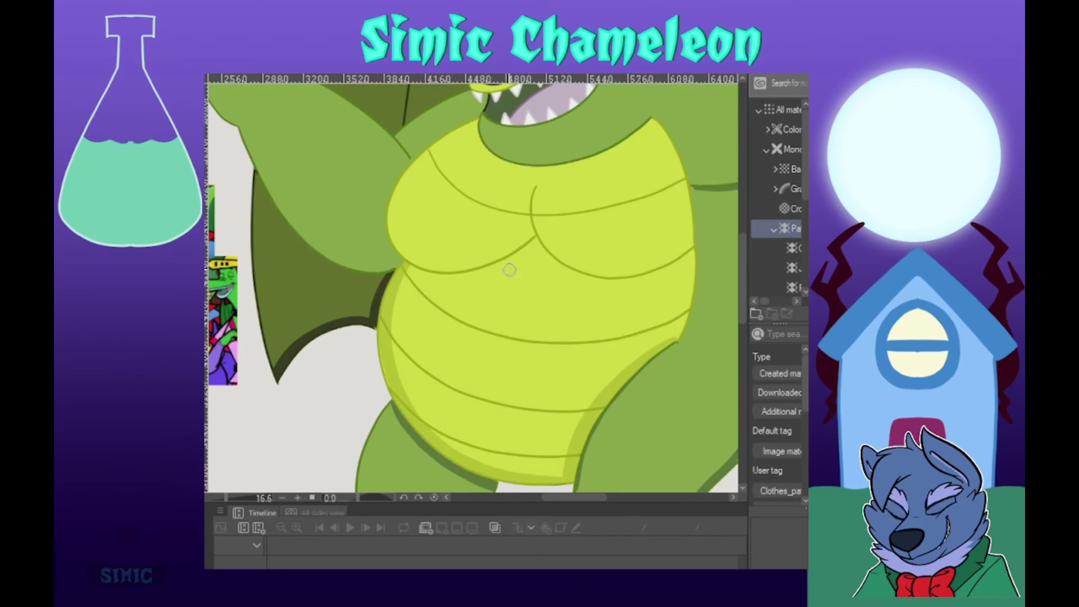
Step: Shade beneath the two chest folds and on the body under the lowered arm
left_click_drag(537, 239, 458, 281)
left_click_drag(506, 225, 547, 396)
left_click_drag(590, 366, 396, 303)
left_click_drag(392, 344, 550, 353)
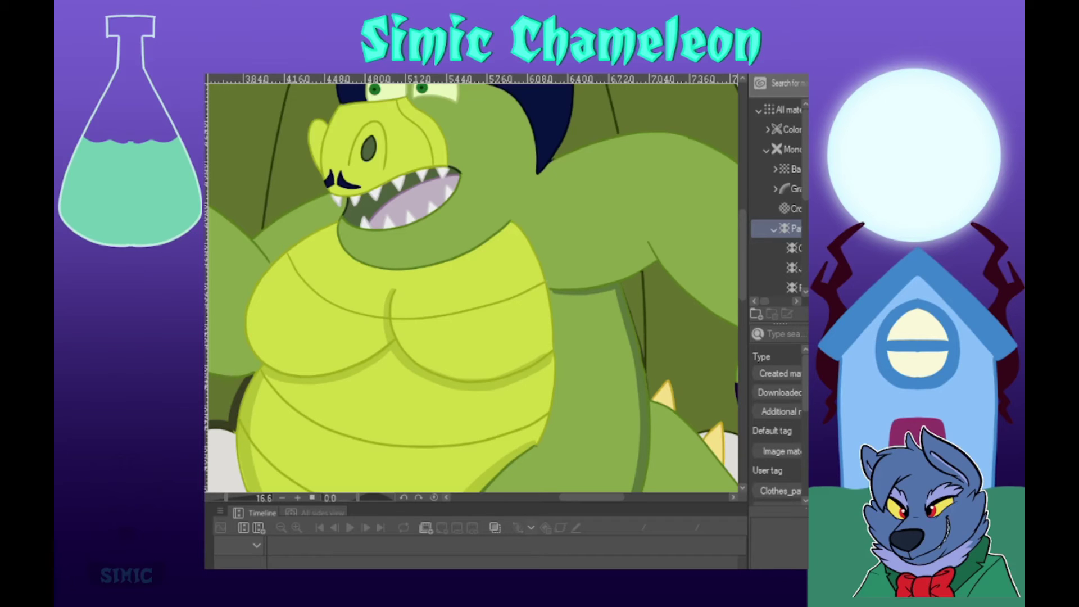
Step: Paint shadows along the underside of the tail and on its spikes
scroll(473, 288, "down", 6)
scroll(473, 289, "up", 3)
scroll(474, 289, "right", 3)
mouse_move(432, 409)
left_mouse_down()
mouse_move(479, 249)
mouse_move(584, 349)
mouse_move(330, 199)
mouse_move(356, 302)
left_mouse_up()
mouse_move(392, 336)
left_mouse_down()
mouse_move(444, 371)
mouse_move(554, 414)
left_mouse_up()
scroll(468, 232, "down", 3)
scroll(469, 233, "down", 2)
scroll(411, 132, "up", 4)
mouse_move(289, 349)
left_mouse_down()
mouse_move(347, 312)
mouse_move(479, 428)
left_mouse_up()
scroll(534, 359, "down", 4)
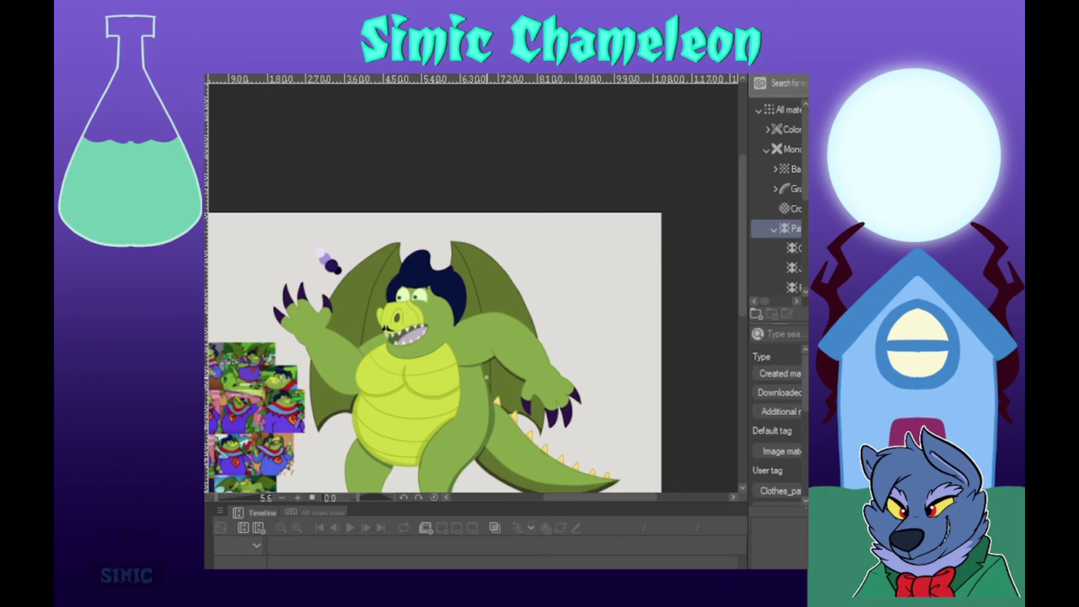
Step: Shade the wing area beneath the lowered arm and around its thumb claw
left_click_drag(475, 397, 629, 394)
scroll(446, 366, "up", 3)
scroll(272, 243, "up", 1)
mouse_move(272, 243)
left_mouse_down()
mouse_move(286, 236)
mouse_move(468, 415)
mouse_move(220, 248)
left_mouse_up()
scroll(483, 416, "down", 1)
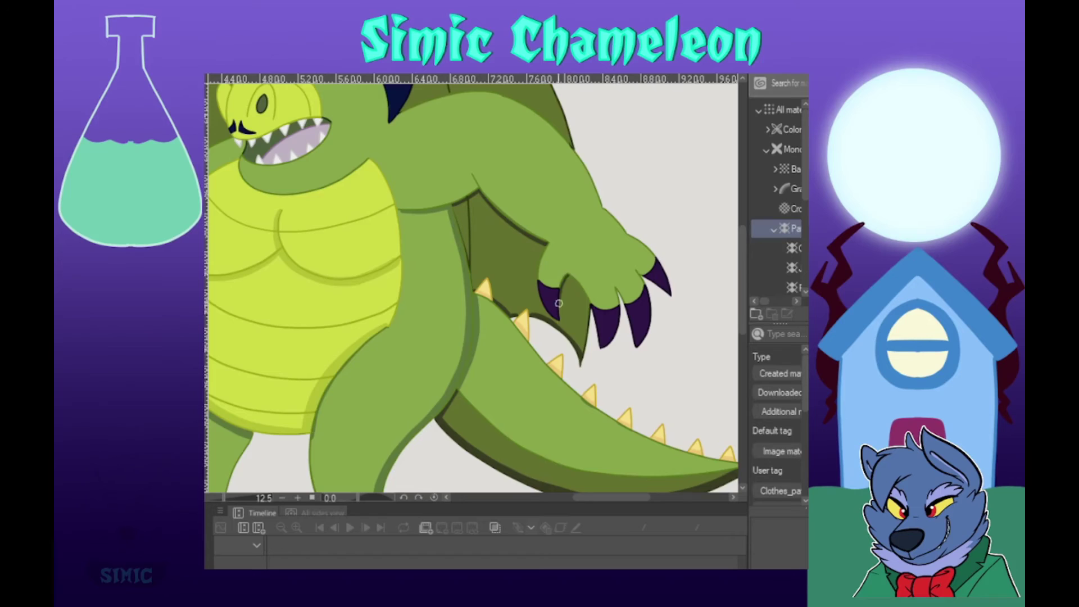
left_click_drag(560, 322, 566, 277)
scroll(588, 275, "up", 5)
scroll(493, 289, "down", 6)
scroll(390, 430, "up", 3)
scroll(391, 430, "down", 2)
scroll(416, 338, "down", 4)
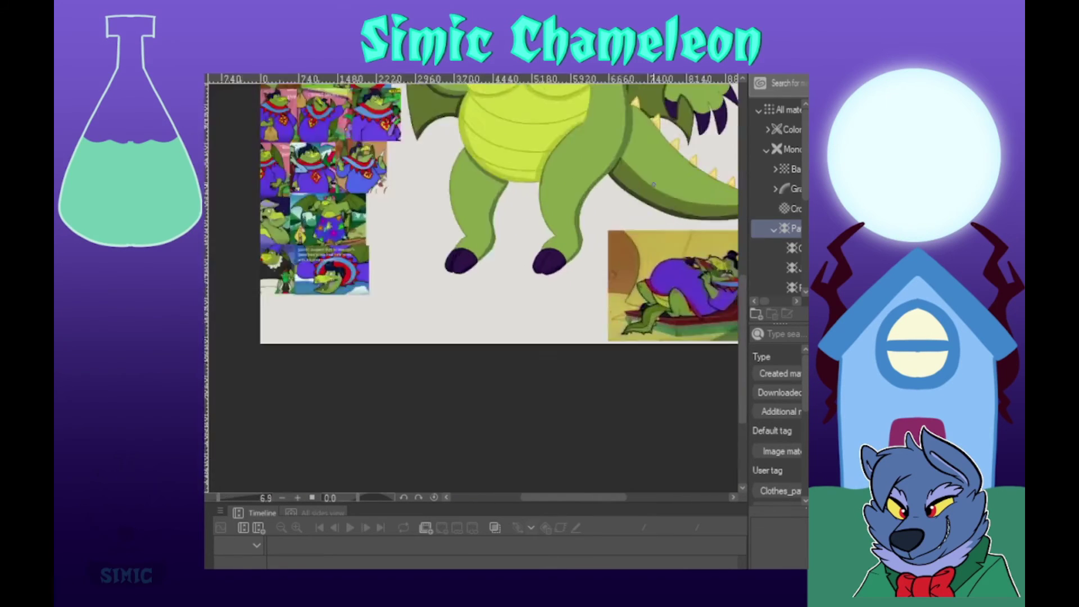
Step: Paint shadows along the raised hand and forearm and on the wing directly beside that hand
scroll(433, 318, "up", 6)
scroll(433, 319, "down", 4)
scroll(360, 225, "up", 4)
scroll(343, 352, "up", 2)
scroll(353, 327, "down", 6)
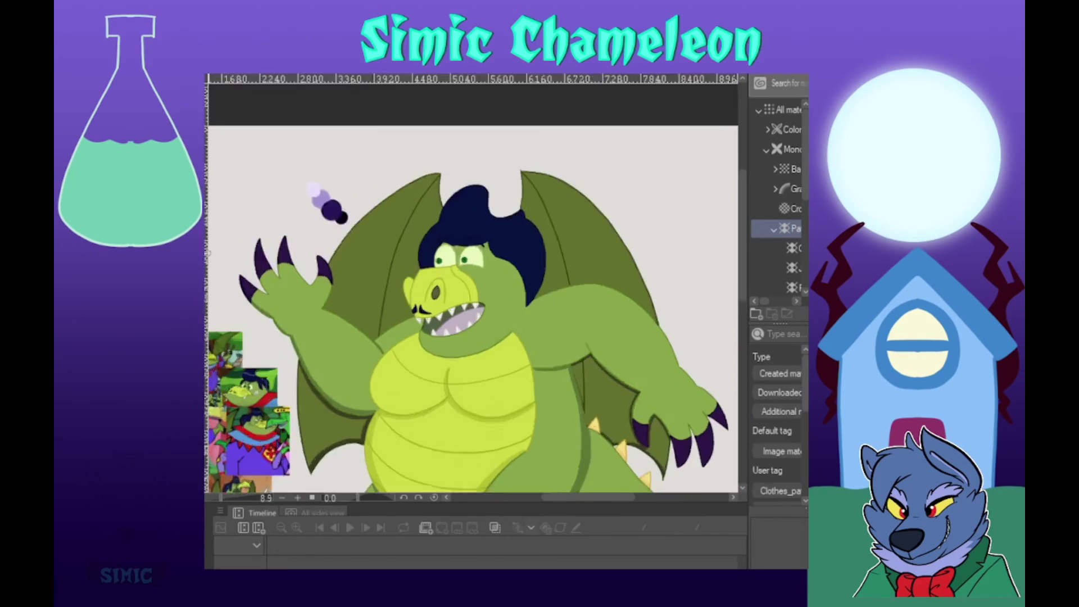
scroll(269, 259, "up", 5)
left_click_drag(354, 214, 383, 371)
left_click_drag(431, 202, 422, 325)
scroll(423, 325, "down", 4)
scroll(472, 287, "up", 4)
scroll(473, 287, "down", 4)
scroll(394, 225, "up", 4)
mouse_move(429, 150)
left_mouse_down()
mouse_move(431, 252)
mouse_move(416, 283)
left_mouse_up()
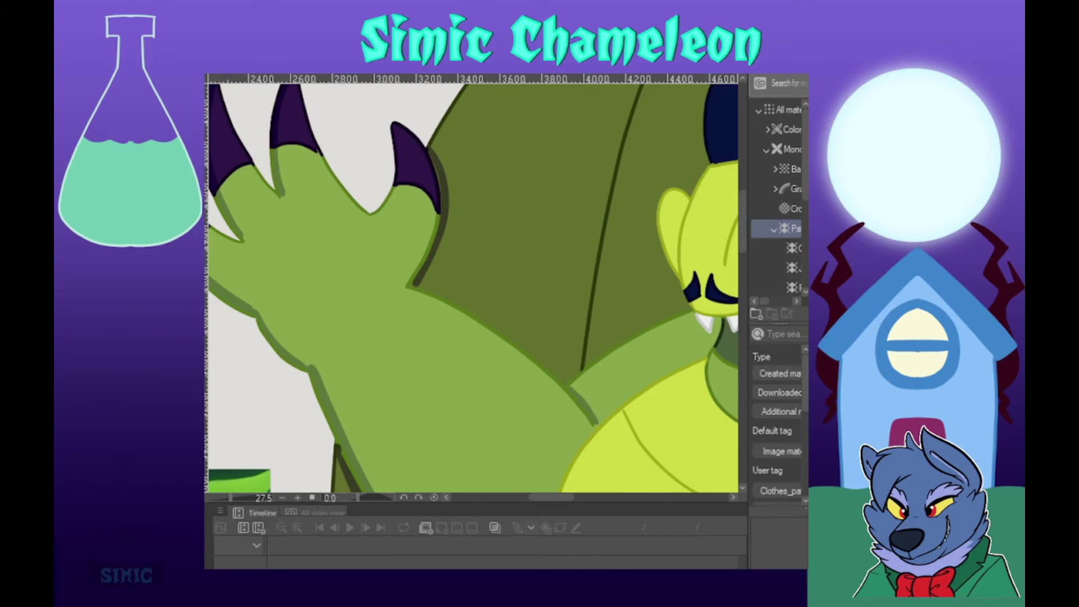
Step: Paint shadows on the wing along the raised arm, the shoulder and the snout, redoing one bad stroke
left_click_drag(692, 311, 582, 368)
mouse_move(418, 284)
left_mouse_down()
mouse_move(470, 302)
mouse_move(565, 383)
left_mouse_up()
mouse_move(710, 163)
left_mouse_down()
mouse_move(496, 225)
mouse_move(478, 256)
left_mouse_up()
key("ctrl+z")
mouse_move(477, 258)
left_mouse_down()
mouse_move(441, 286)
mouse_move(474, 367)
left_mouse_up()
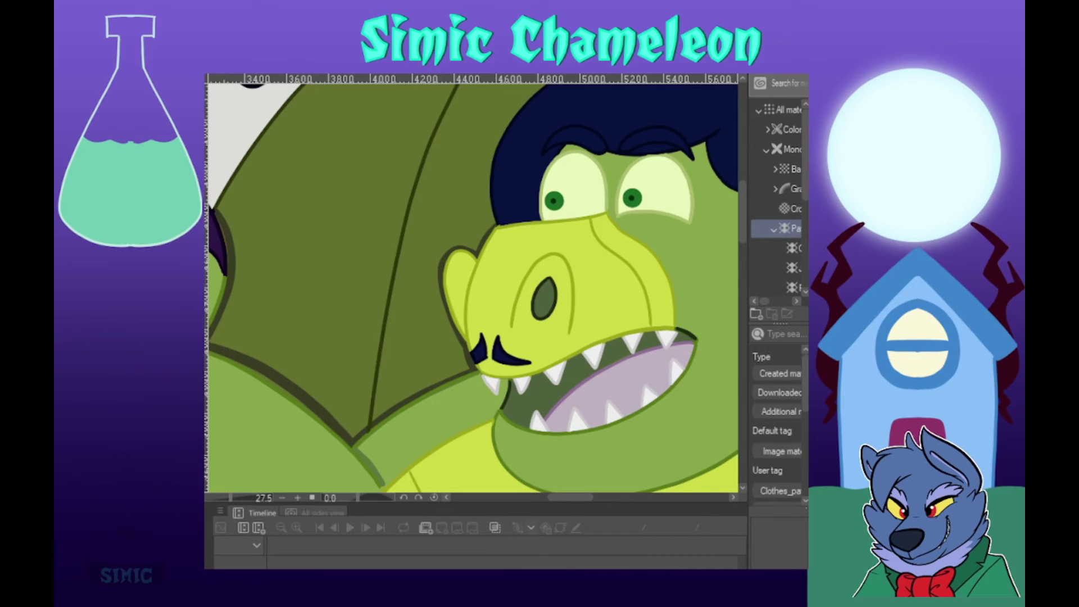
Step: Paint the hair's shadow onto the wing behind the raised arm
scroll(440, 442, "down", 4)
scroll(482, 243, "up", 1)
left_click_drag(438, 194, 393, 304)
scroll(416, 234, "up", 5)
left_click_drag(387, 243, 350, 421)
scroll(360, 237, "down", 7)
scroll(474, 449, "up", 5)
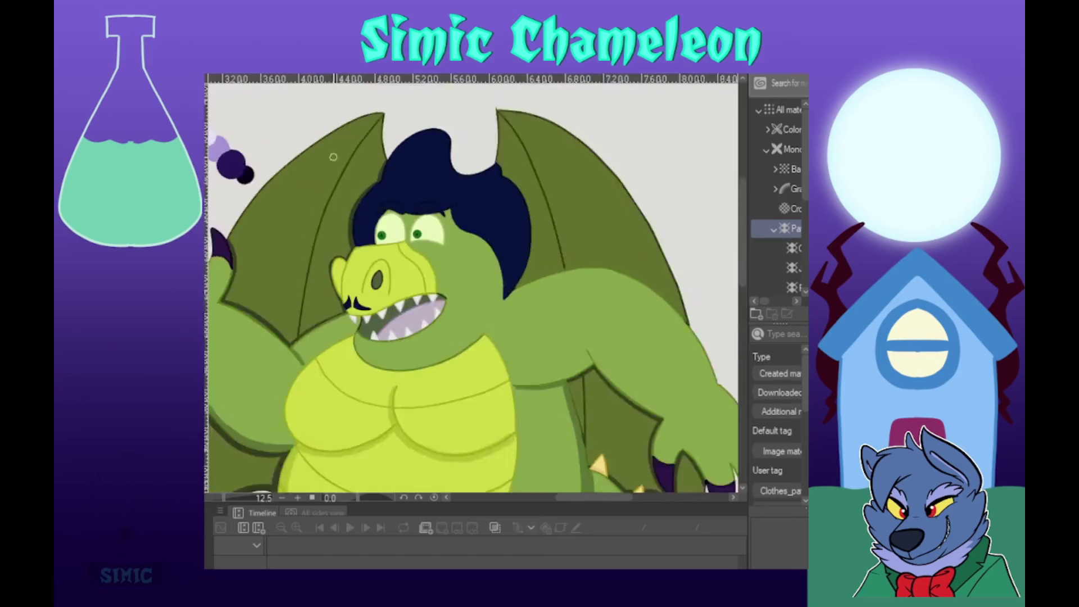
Step: Paint the hair and shoulder shadows onto the other wing and shade the lowered arm's underside
scroll(458, 386, "down", 6)
scroll(453, 388, "up", 5)
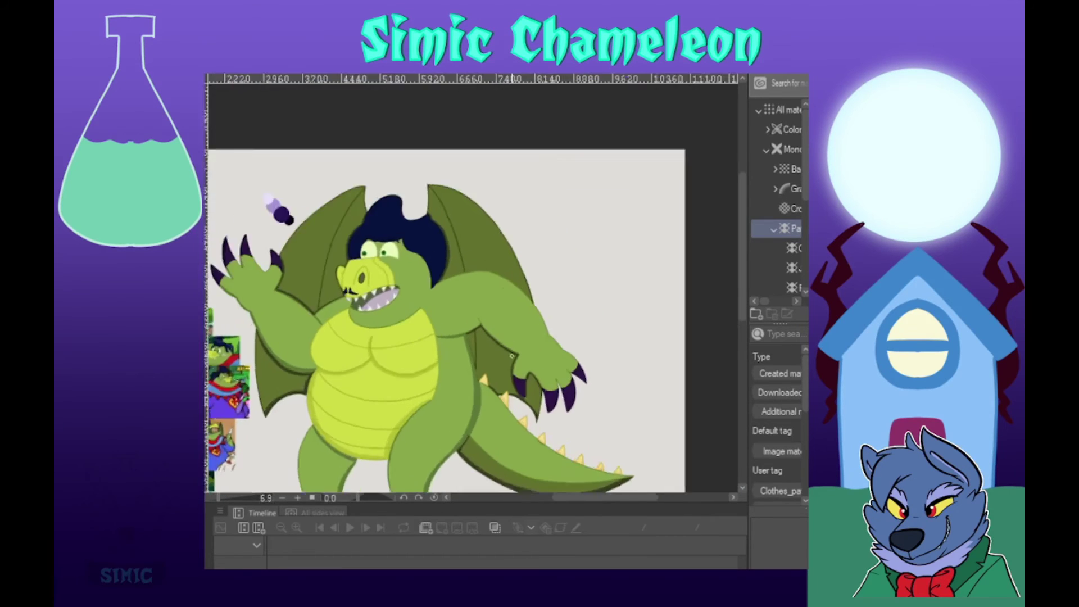
scroll(564, 418, "down", 3)
scroll(564, 417, "up", 2)
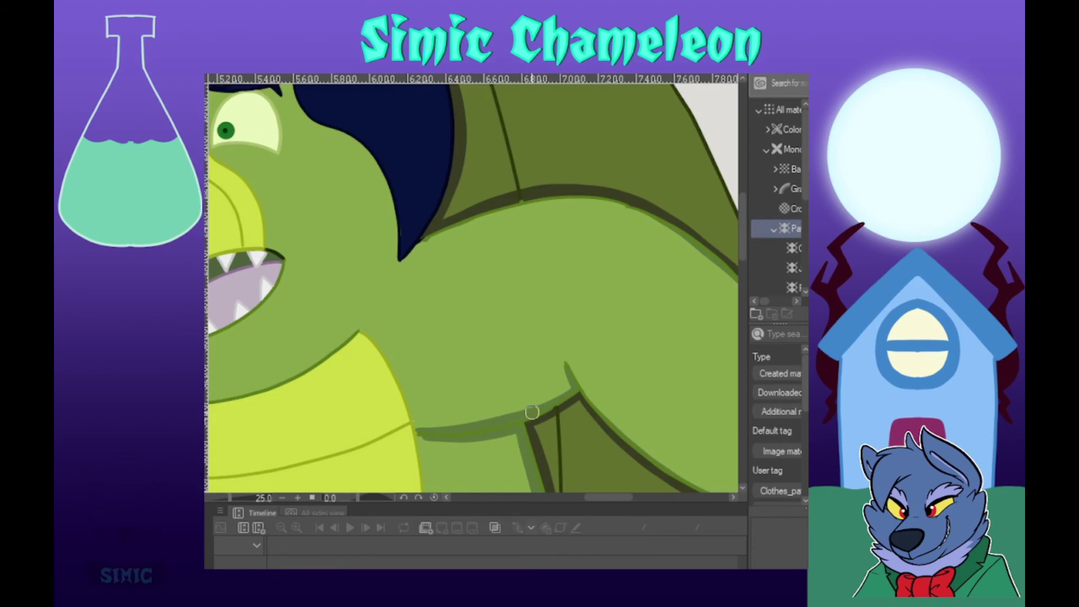
scroll(481, 429, "down", 2)
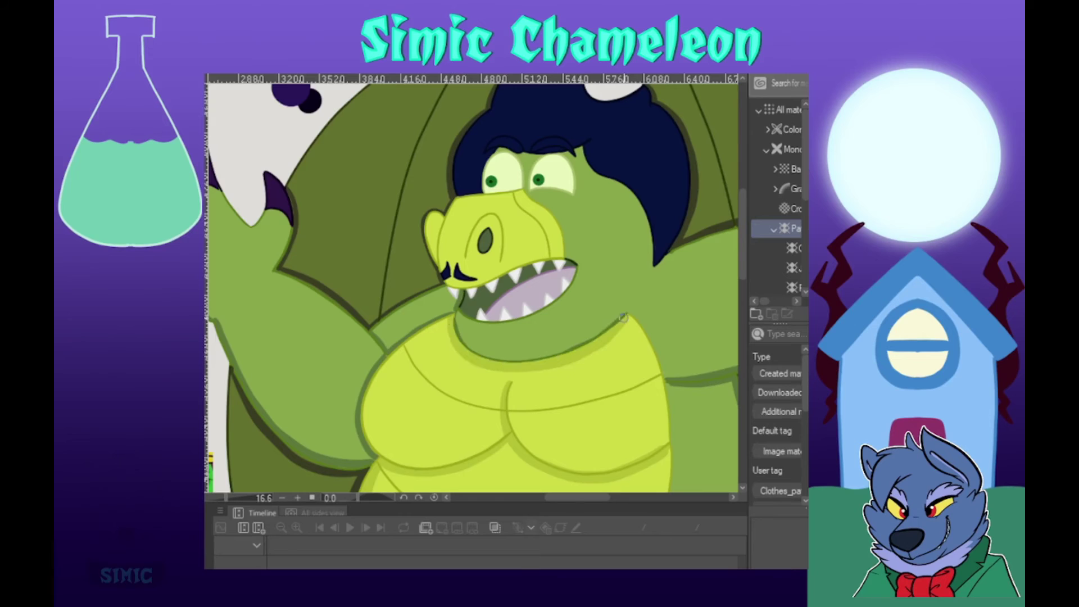
Step: Shade the underside of the jaw and paint its cast shadow onto the top of the yellow chest
scroll(537, 172, "up", 5)
scroll(633, 285, "down", 3)
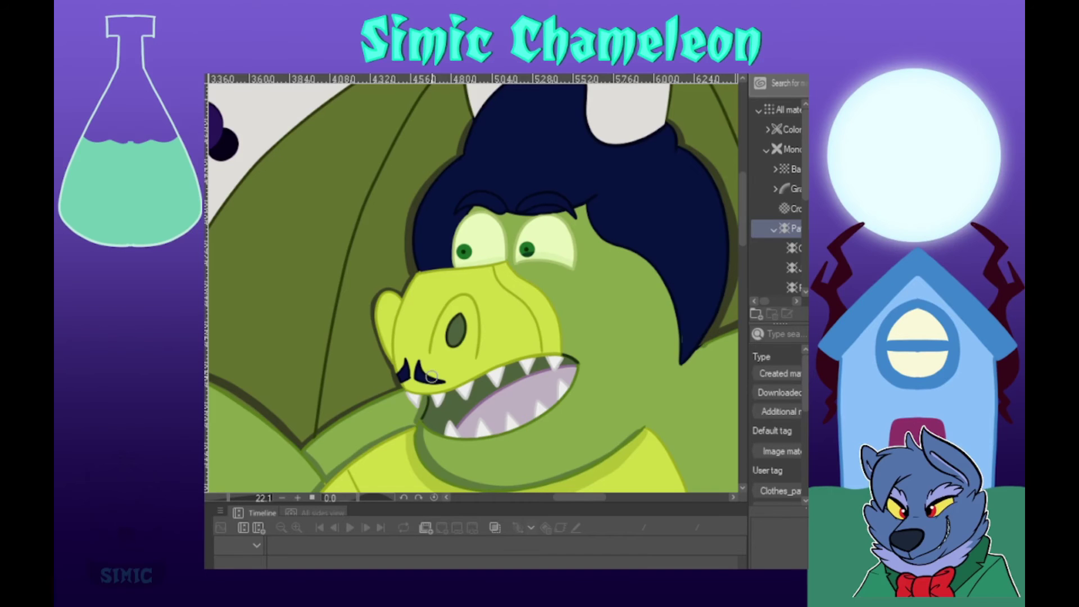
Step: Paint the shadow of the hair and eyebrows onto the face and the tops of the eyes
left_click_drag(586, 214, 676, 357)
mouse_move(562, 315)
left_mouse_down()
mouse_move(628, 163)
mouse_move(561, 430)
left_mouse_up()
left_click_drag(573, 332, 503, 328)
scroll(506, 323, "up", 3)
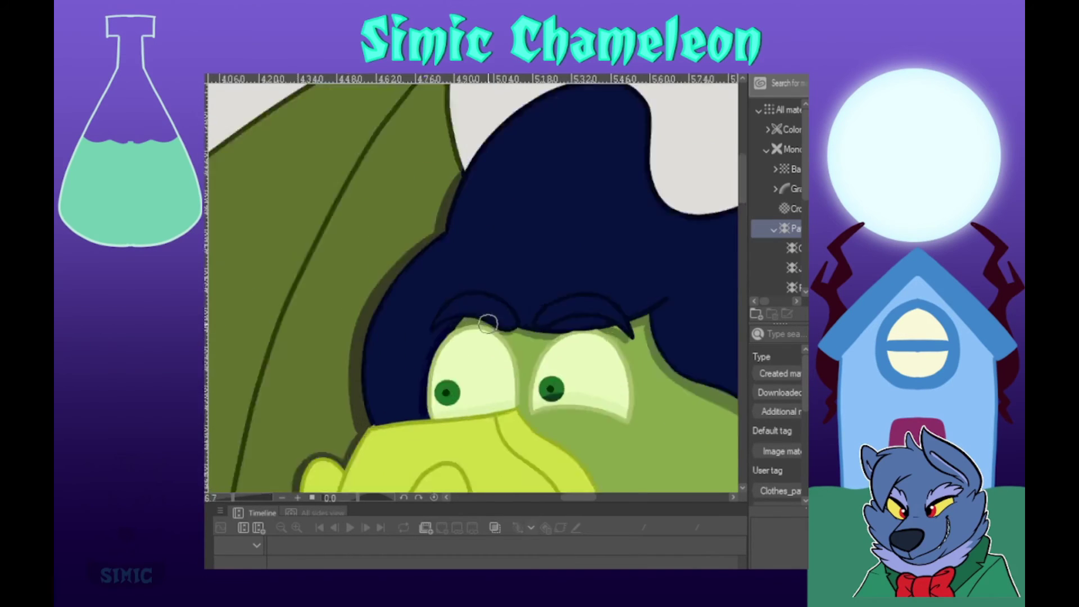
scroll(520, 313, "down", 7)
scroll(392, 318, "up", 3)
scroll(516, 348, "down", 5)
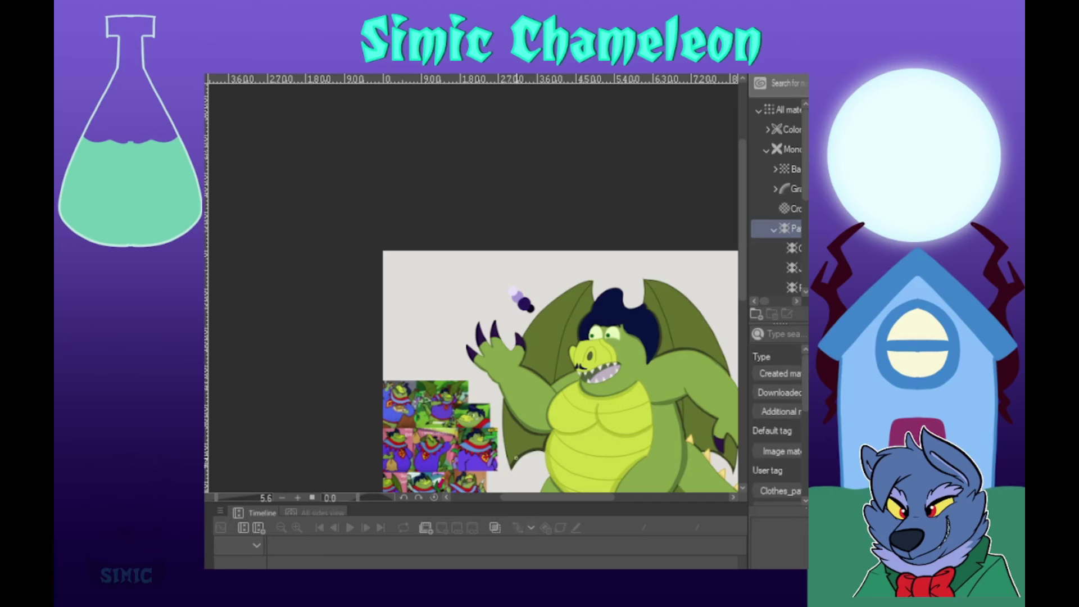
Step: Shade the lowered hand's claws and the creases between its fingers
scroll(618, 326, "up", 3)
scroll(660, 313, "down", 3)
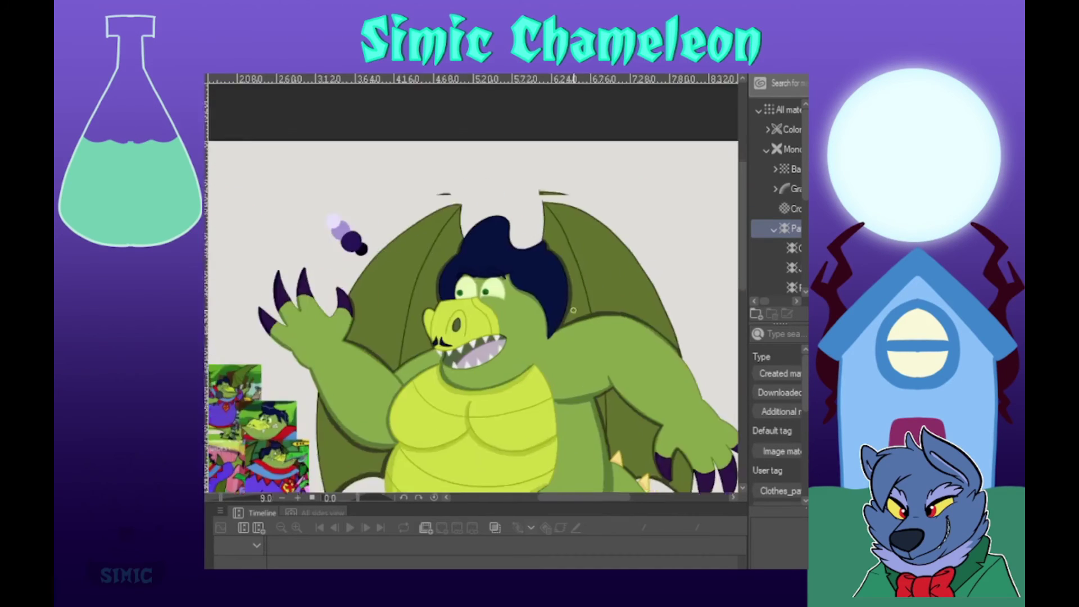
scroll(665, 303, "up", 6)
left_click_drag(493, 199, 573, 374)
left_click_drag(609, 230, 659, 372)
left_click_drag(657, 190, 735, 243)
left_click_drag(444, 124, 467, 309)
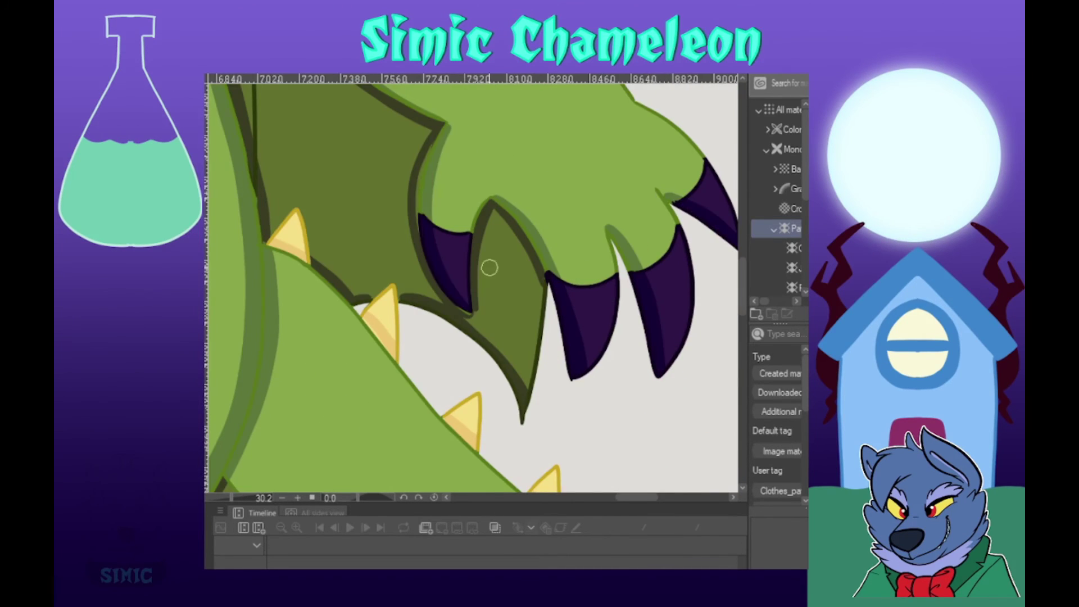
Step: Paint shadows inside the mouth around the teeth and tongue, and shade the side of the nostril ridge
scroll(488, 267, "down", 5)
scroll(377, 188, "up", 6)
mouse_move(384, 227)
left_mouse_down()
mouse_move(415, 279)
mouse_move(472, 325)
left_mouse_up()
scroll(472, 298, "down", 3)
scroll(540, 264, "up", 3)
left_click_drag(641, 235, 623, 271)
left_click_drag(547, 344, 517, 358)
left_click_drag(379, 372, 413, 387)
mouse_move(625, 225)
left_mouse_down()
mouse_move(575, 235)
mouse_move(370, 363)
left_mouse_up()
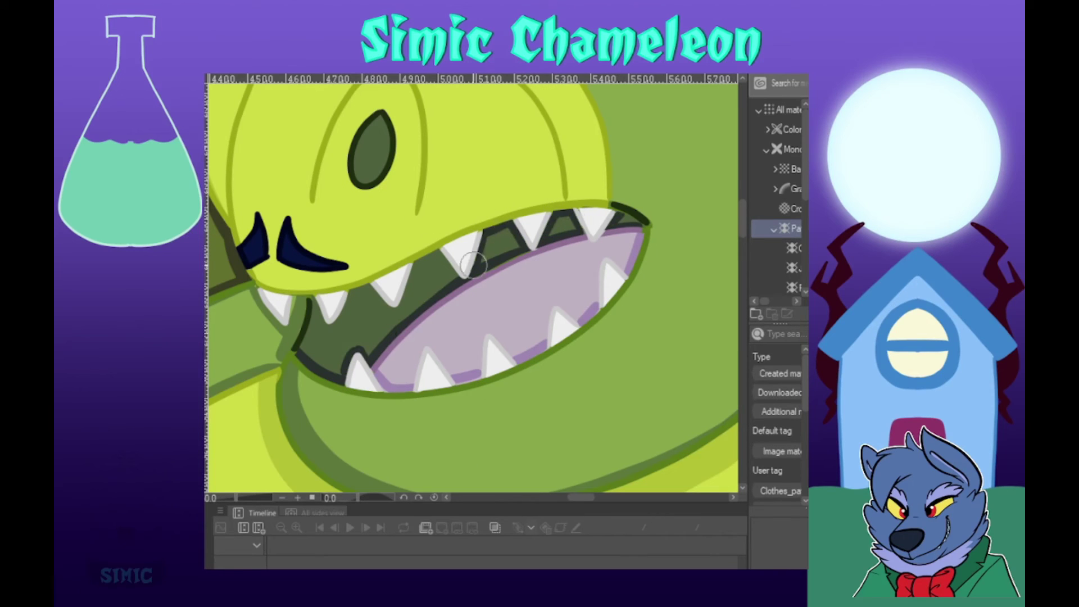
scroll(360, 309, "down", 4)
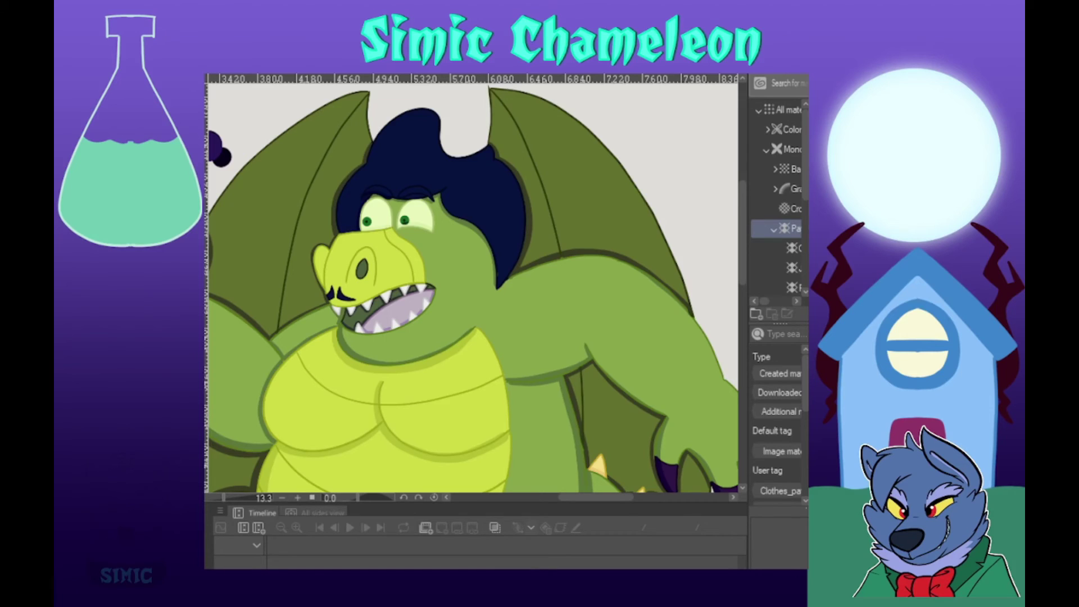
scroll(334, 251, "up", 3)
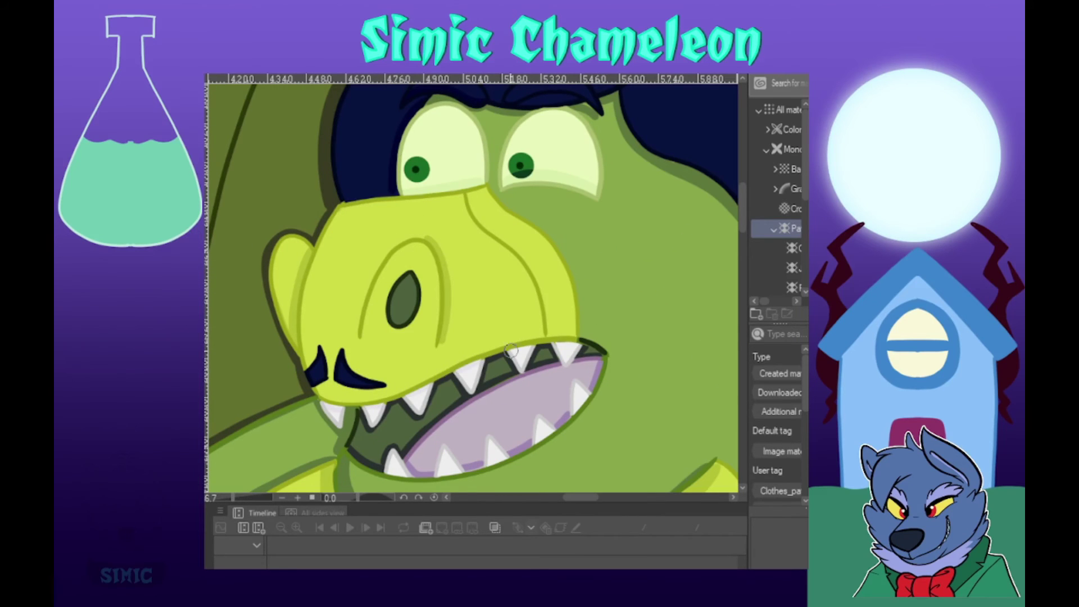
Step: Highlight the hair curl's upper edge in light purple and try a zigzag shine across its base
scroll(556, 257, "down", 6)
scroll(570, 233, "up", 5)
mouse_move(509, 305)
left_mouse_down()
mouse_move(562, 358)
mouse_move(610, 475)
left_mouse_up()
scroll(306, 260, "down", 2)
scroll(427, 297, "up", 3)
left_click_drag(311, 327, 473, 319)
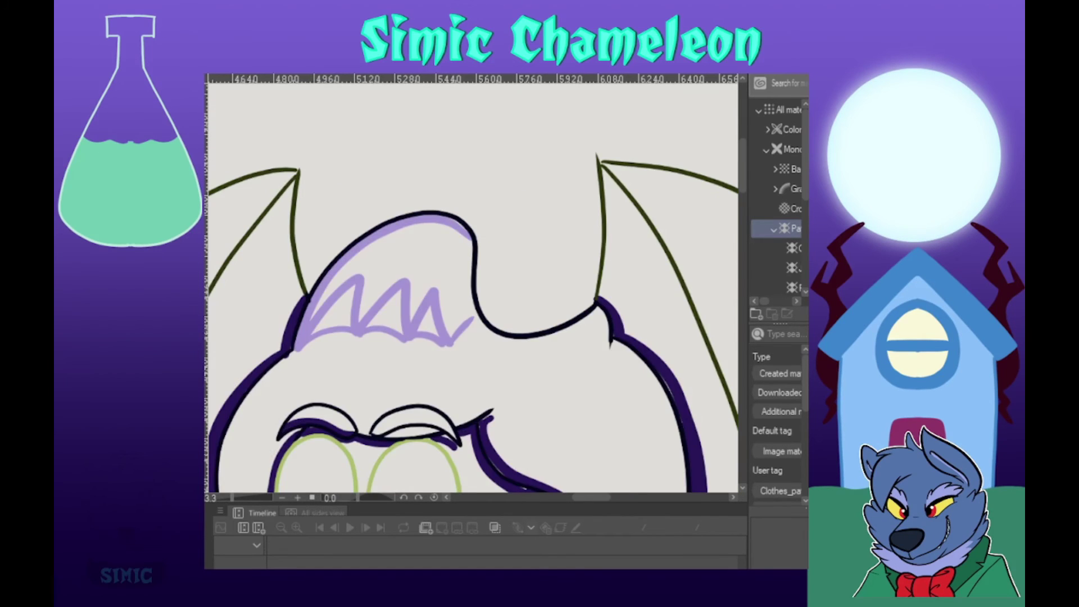
scroll(472, 314, "down", 3)
scroll(541, 208, "up", 2)
key("ctrl+z")
Step: Paint a light purple zigzag shine across the hair and highlight the hair's outer sides
scroll(449, 320, "up", 1)
mouse_move(509, 236)
left_mouse_down()
mouse_move(524, 248)
mouse_move(551, 361)
left_mouse_up()
left_click_drag(393, 438, 493, 177)
left_click_drag(459, 117, 389, 287)
left_click_drag(618, 169, 444, 413)
left_click_drag(506, 338, 453, 204)
mouse_move(396, 205)
left_mouse_down()
mouse_move(533, 181)
mouse_move(538, 221)
left_mouse_up()
mouse_move(554, 216)
left_mouse_down()
mouse_move(609, 354)
mouse_move(582, 486)
left_mouse_up()
left_click_drag(486, 360, 513, 281)
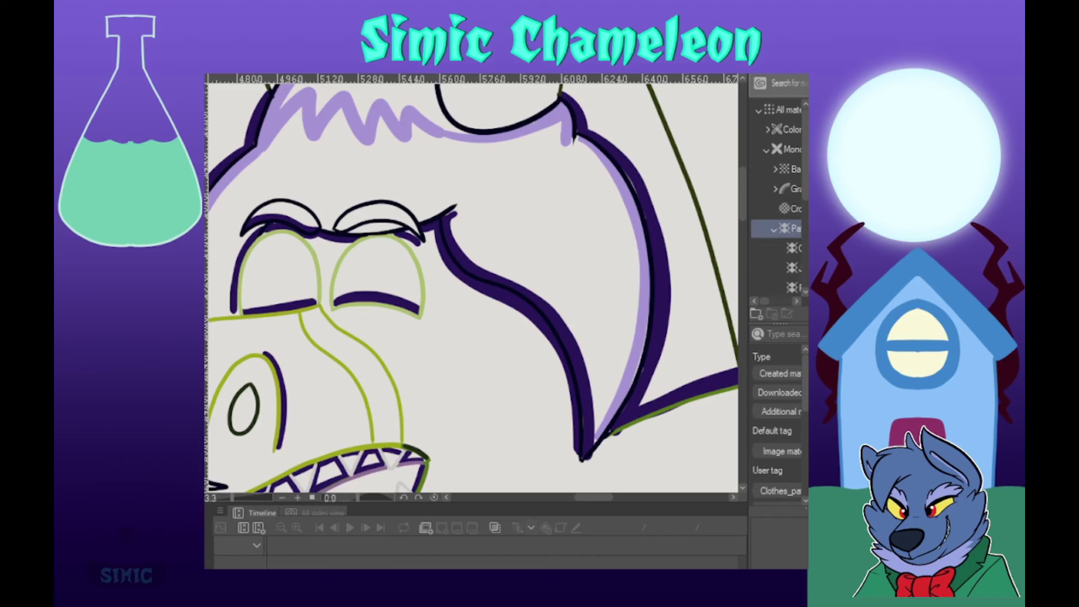
Step: Highlight both eyebrows in light purple and add a small shine dot to each pupil
left_click_drag(340, 224, 416, 226)
left_click(391, 263)
left_click(291, 259)
mouse_move(256, 216)
left_mouse_down()
mouse_move(417, 232)
mouse_move(403, 356)
left_mouse_up()
Step: Paint light purple highlights on the toe claws of both feet
scroll(439, 223, "down", 5)
scroll(281, 315, "down", 4)
scroll(298, 320, "up", 6)
mouse_move(418, 306)
left_mouse_down()
mouse_move(416, 326)
mouse_move(548, 363)
left_mouse_up()
scroll(449, 317, "down", 5)
scroll(413, 472, "up", 6)
left_click_drag(604, 331, 565, 389)
left_click_drag(339, 331, 306, 389)
left_click_drag(306, 330, 283, 374)
left_click_drag(342, 292, 306, 327)
left_click_drag(603, 291, 563, 327)
left_click_drag(563, 331, 540, 387)
left_click_drag(334, 327, 304, 397)
Step: Paint light purple highlights down the left edges of both legs
scroll(405, 343, "down", 6)
scroll(473, 253, "up", 4)
left_click_drag(520, 189, 444, 365)
left_click_drag(283, 235, 287, 411)
scroll(394, 360, "down", 5)
scroll(287, 152, "up", 5)
left_click_drag(295, 348, 333, 374)
mouse_move(362, 288)
left_mouse_down()
mouse_move(413, 331)
mouse_move(369, 314)
mouse_move(456, 376)
left_mouse_up()
Step: Highlight the top of the lowered arm from the shoulder down to the hand
scroll(414, 318, "down", 4)
scroll(438, 359, "up", 4)
left_click_drag(454, 360, 512, 330)
left_click_drag(675, 337, 347, 231)
left_click_drag(451, 260, 534, 329)
Step: Add light purple highlights to the lowered hand's claws and the edge of the hand
left_click_drag(604, 384, 596, 443)
left_click_drag(549, 370, 539, 414)
left_click_drag(629, 367, 630, 444)
left_click_drag(625, 331, 664, 387)
left_click_drag(368, 190, 617, 325)
left_click_drag(562, 359, 413, 190)
Step: Highlight the tail's spikes and run a highlight along the tail's upper edge
left_click_drag(314, 207, 318, 226)
left_click_drag(357, 241, 359, 265)
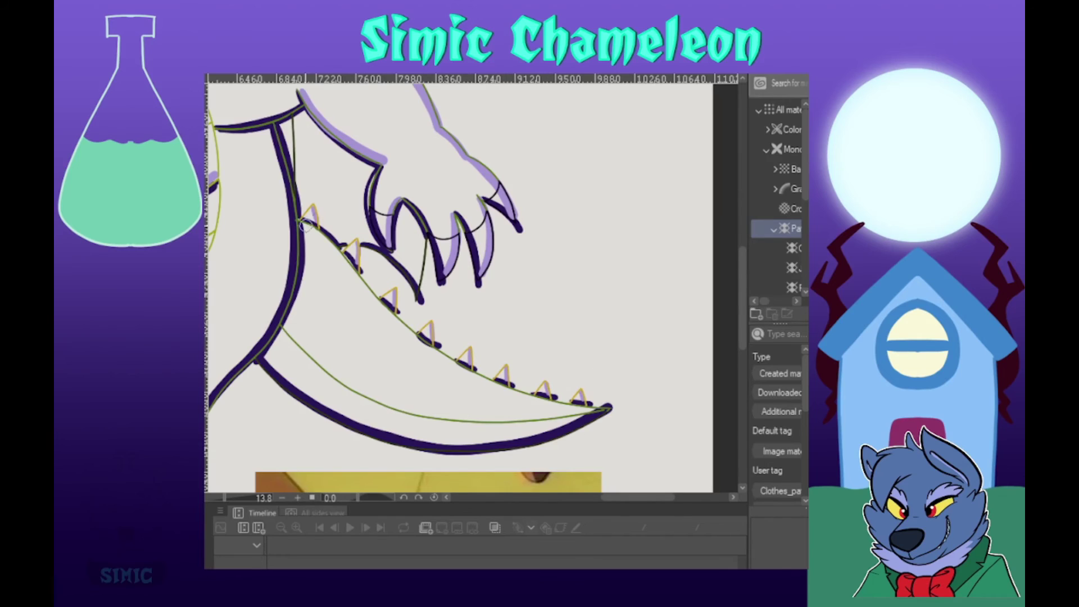
left_click_drag(305, 225, 596, 408)
left_click_drag(389, 312, 415, 336)
Step: Paint light purple highlights along the chest contours and the outer edges of the wings
scroll(525, 382, "down", 4)
scroll(339, 153, "up", 4)
mouse_move(340, 153)
left_mouse_down()
mouse_move(478, 237)
mouse_move(324, 362)
left_mouse_up()
mouse_move(355, 314)
left_mouse_down()
mouse_move(462, 238)
mouse_move(481, 284)
left_mouse_up()
left_click_drag(591, 258, 406, 234)
mouse_move(409, 212)
left_mouse_down()
mouse_move(409, 259)
mouse_move(579, 359)
left_mouse_up()
left_click_drag(527, 273, 596, 412)
mouse_move(411, 214)
left_mouse_down()
mouse_move(475, 363)
mouse_move(701, 197)
left_mouse_up()
left_click_drag(713, 304, 715, 364)
Step: Highlight the raised arm and hand, including the claws, redoing one stroke
left_click_drag(495, 236, 553, 280)
left_click_drag(573, 93, 497, 222)
key("ctrl+z")
left_click_drag(571, 97, 500, 220)
left_click_drag(527, 166, 489, 316)
left_click_drag(514, 199, 502, 258)
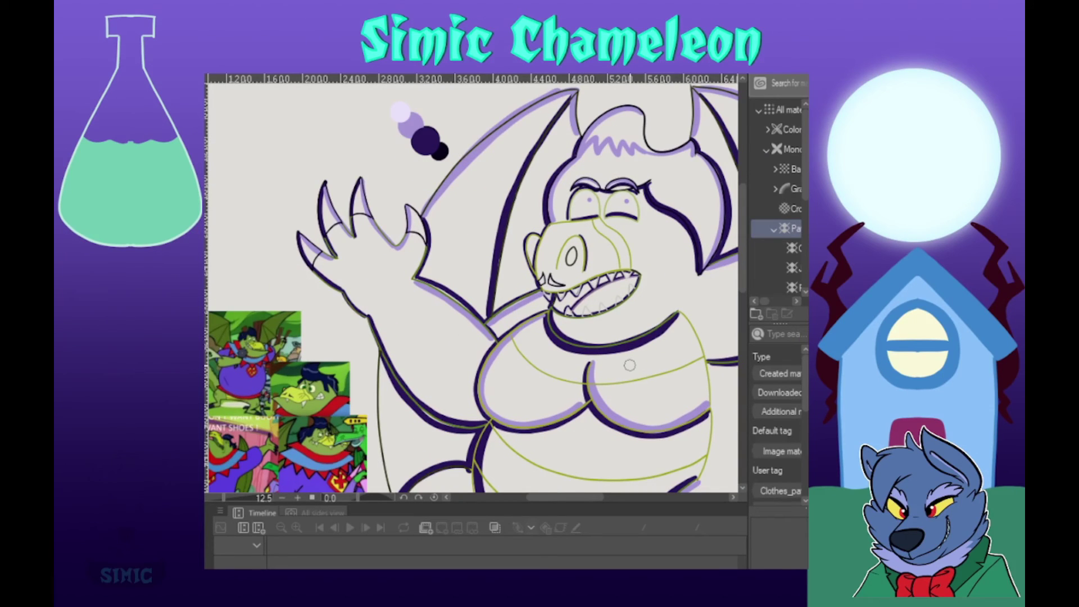
Step: Add small highlights to the upper and lower teeth
scroll(685, 225, "up", 4)
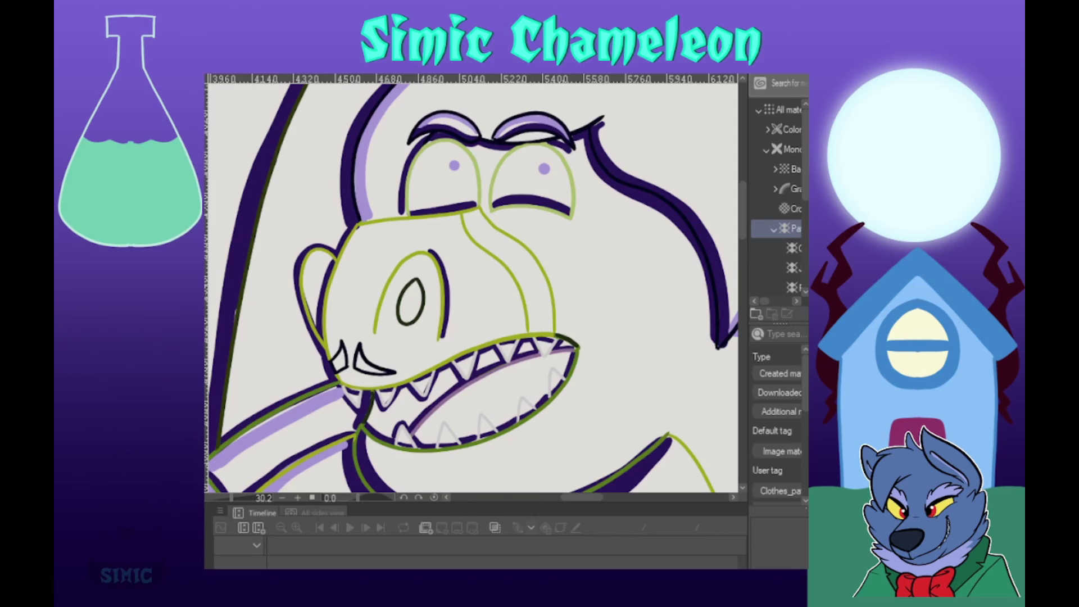
left_click_drag(430, 377, 424, 394)
left_click_drag(473, 356, 467, 373)
mouse_move(514, 345)
left_mouse_down()
mouse_move(509, 357)
mouse_move(562, 384)
left_mouse_up()
left_click_drag(483, 417, 492, 432)
Step: Paint highlights along the nostril ridge, the snout's edge and the far nose bump
scroll(381, 310, "up", 1)
left_click_drag(503, 238, 376, 254)
left_click_drag(371, 257, 341, 392)
left_click_drag(336, 289, 318, 357)
left_click_drag(396, 365, 453, 292)
Step: Show the flat colours again and blend the highlights into them, keeping them inside the character's outline
scroll(389, 224, "down", 8)
scroll(343, 347, "up", 6)
left_click_drag(456, 332, 467, 368)
scroll(485, 306, "down", 6)
scroll(506, 225, "up", 5)
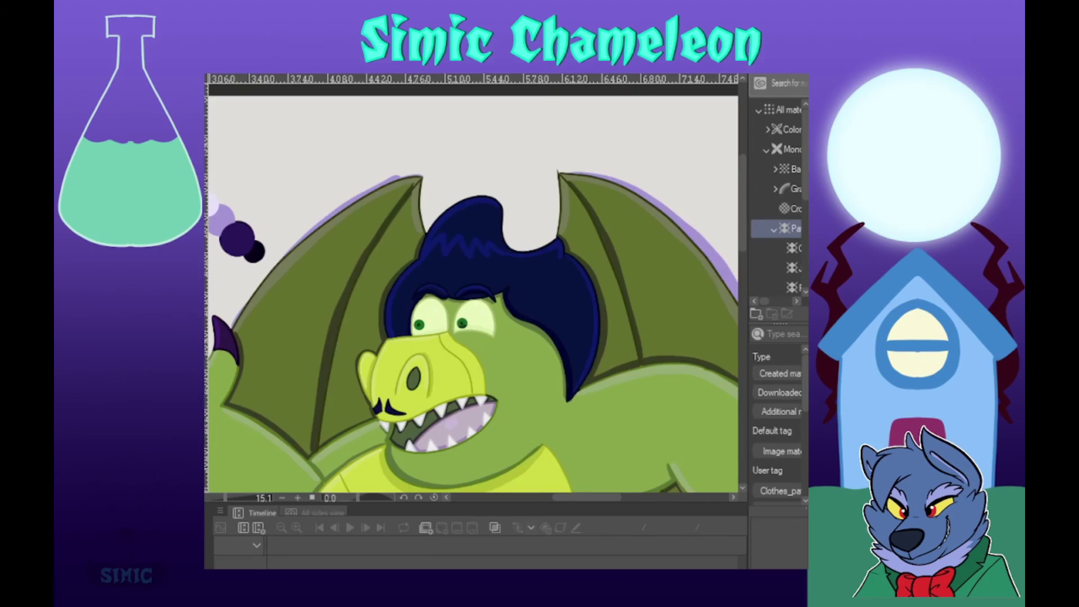
scroll(472, 292, "down", 4)
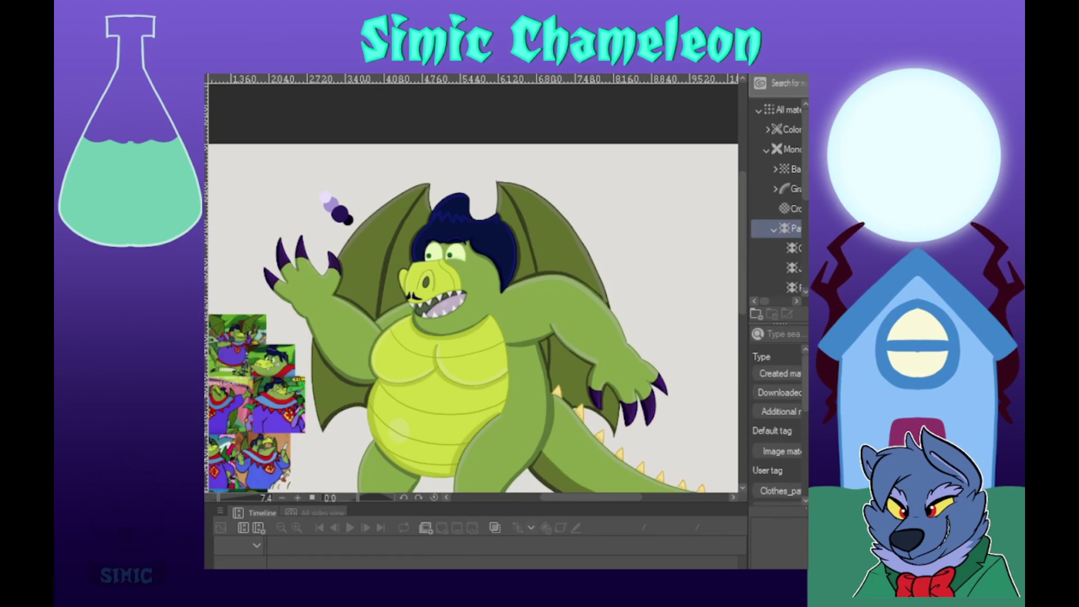
Step: Examine the blended highlights on the chest, arm and whole figure
scroll(350, 375, "up", 10)
scroll(449, 247, "down", 5)
scroll(618, 225, "up", 1)
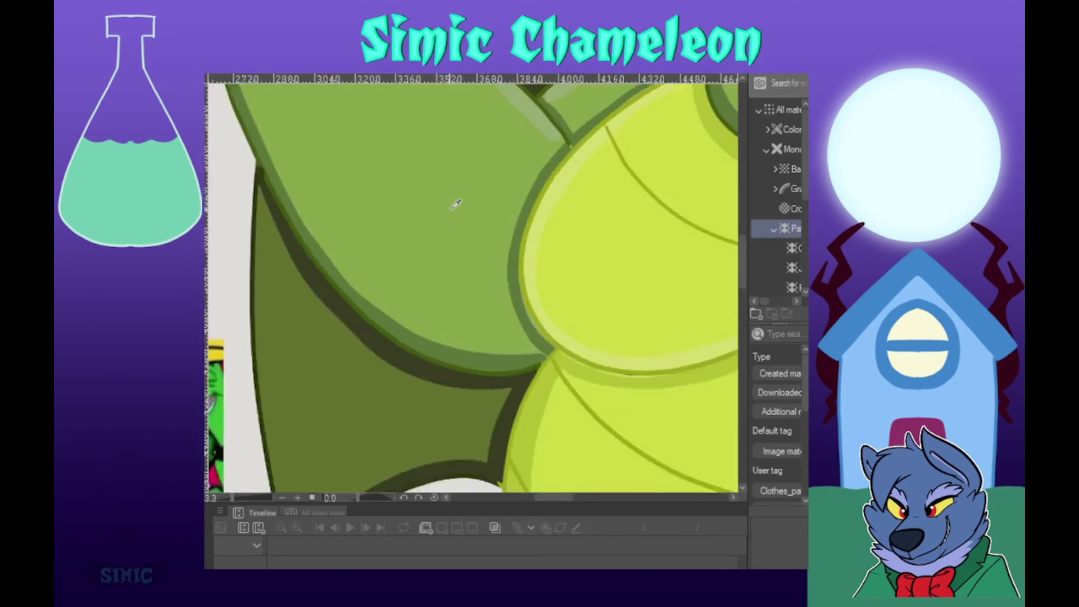
scroll(455, 204, "down", 10)
scroll(530, 138, "up", 6)
scroll(530, 138, "down", 6)
scroll(635, 314, "up", 6)
scroll(624, 316, "down", 7)
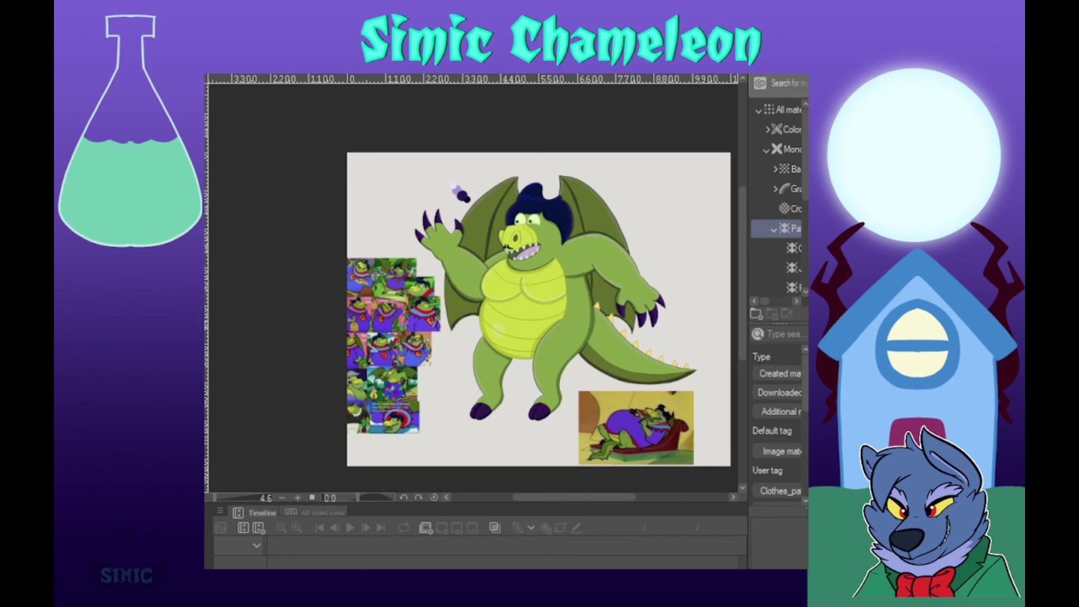
Step: Give the shadows and highlights a fine dotted texture and add a soft shine to the tongue
scroll(556, 208, "up", 6)
scroll(556, 208, "down", 2)
scroll(349, 244, "down", 5)
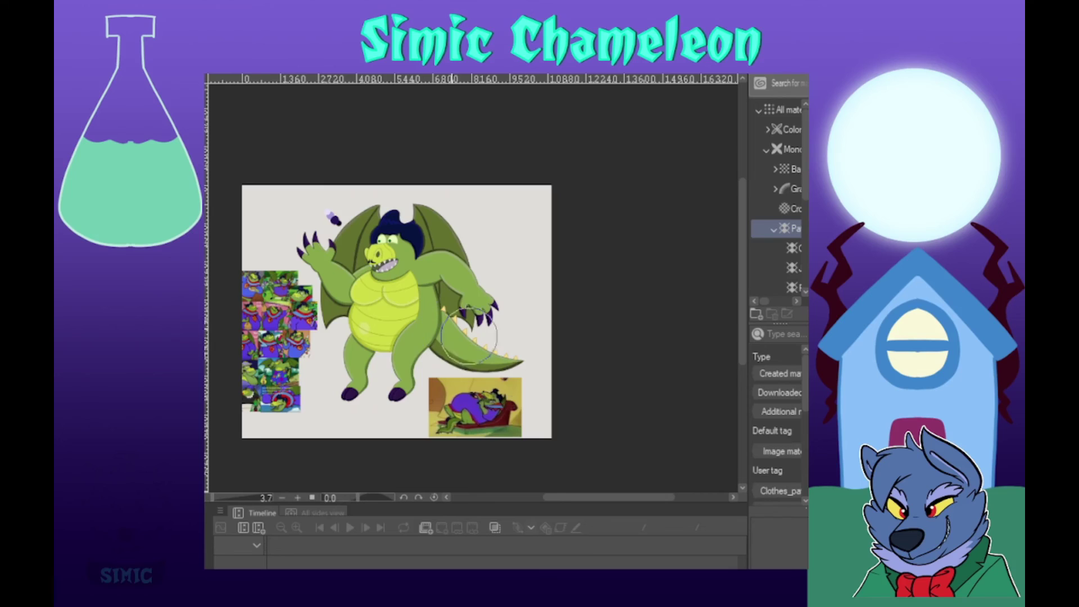
scroll(350, 248, "up", 5)
scroll(430, 256, "down", 2)
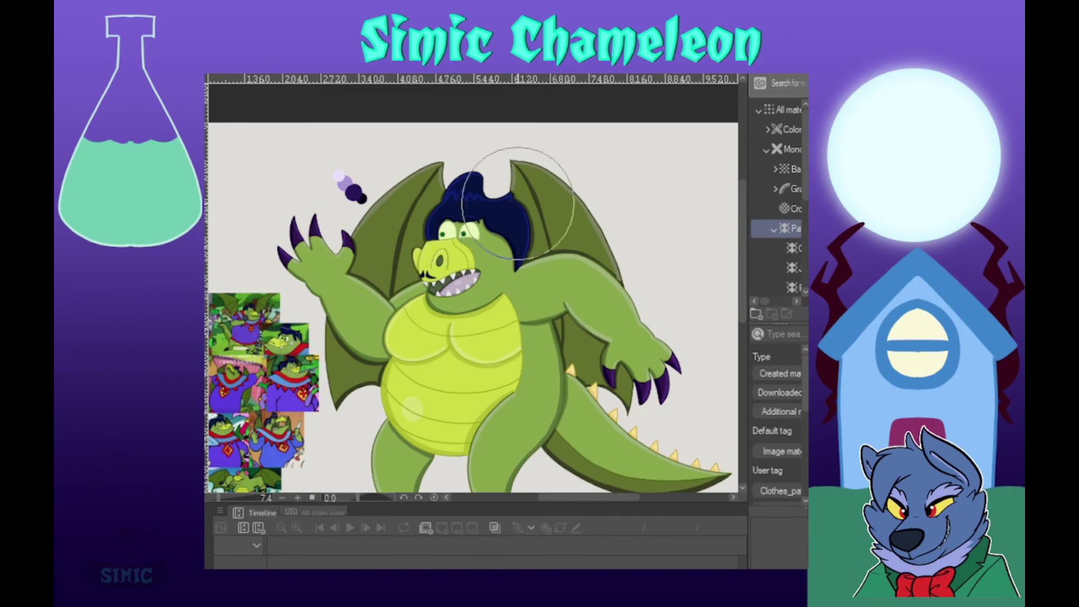
scroll(448, 319, "down", 2)
scroll(448, 319, "up", 4)
scroll(448, 319, "down", 3)
scroll(448, 319, "up", 4)
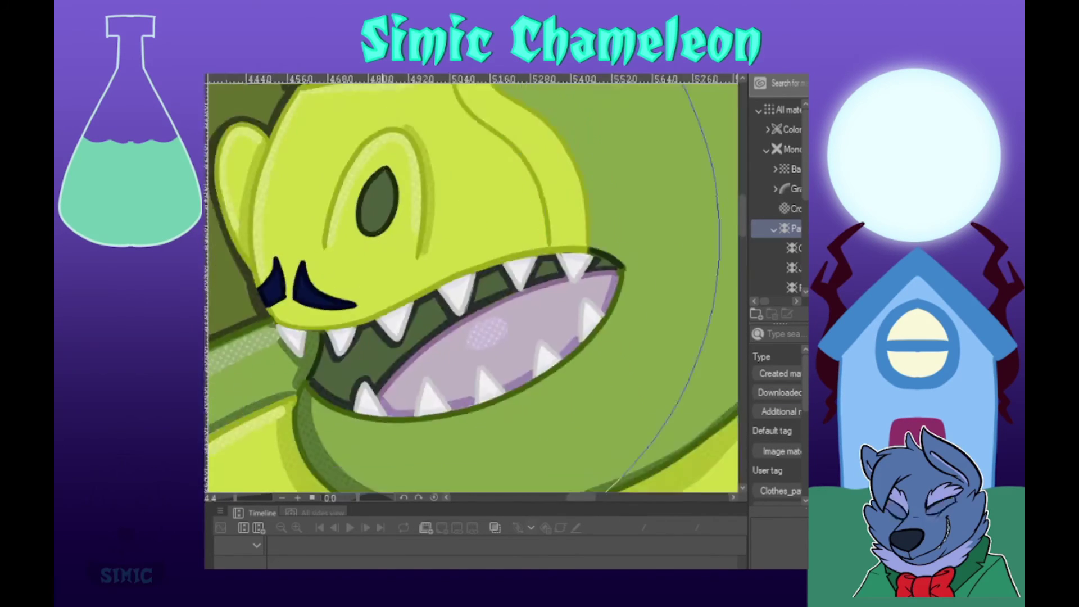
Step: Hide the reference pictures and the paper background to leave the character on transparency
scroll(448, 318, "down", 6)
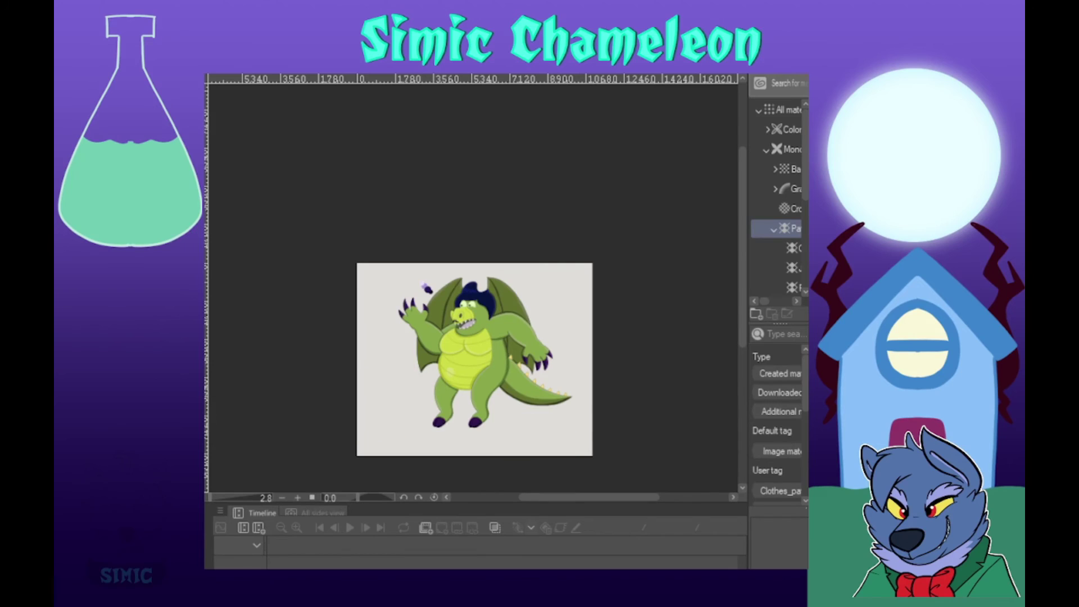
scroll(393, 315, "up", 4)
scroll(393, 315, "down", 4)
scroll(393, 315, "up", 2)
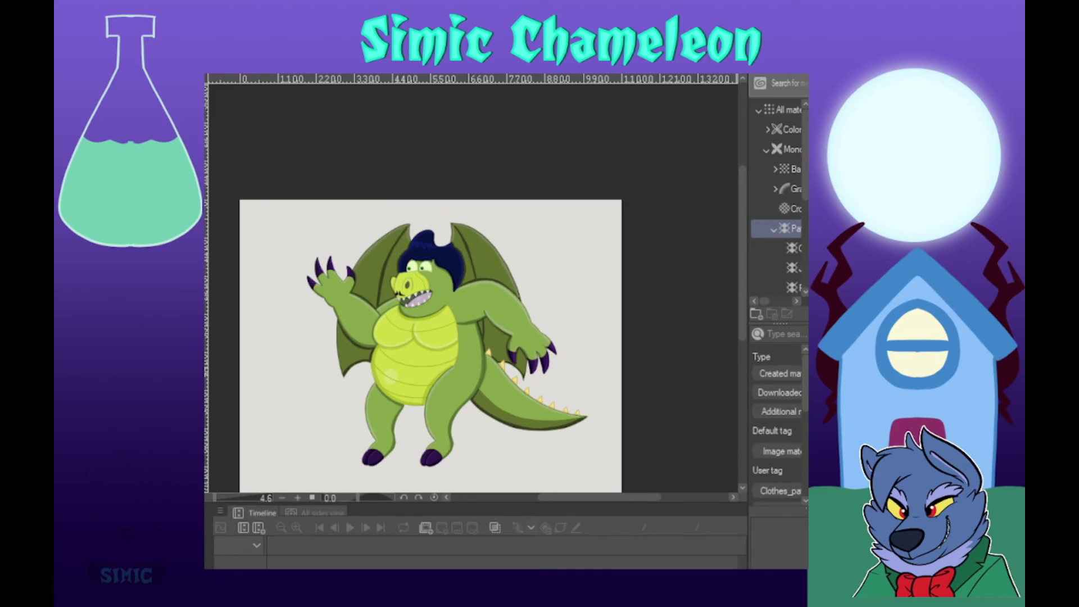
scroll(395, 247, "up", 7)
scroll(476, 202, "down", 7)
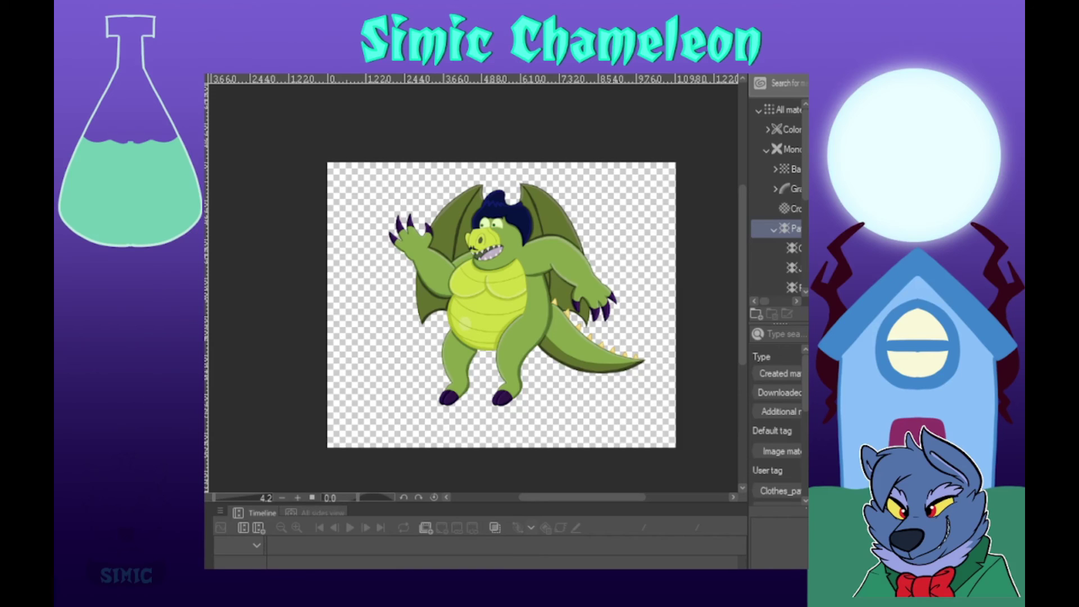
scroll(508, 201, "up", 2)
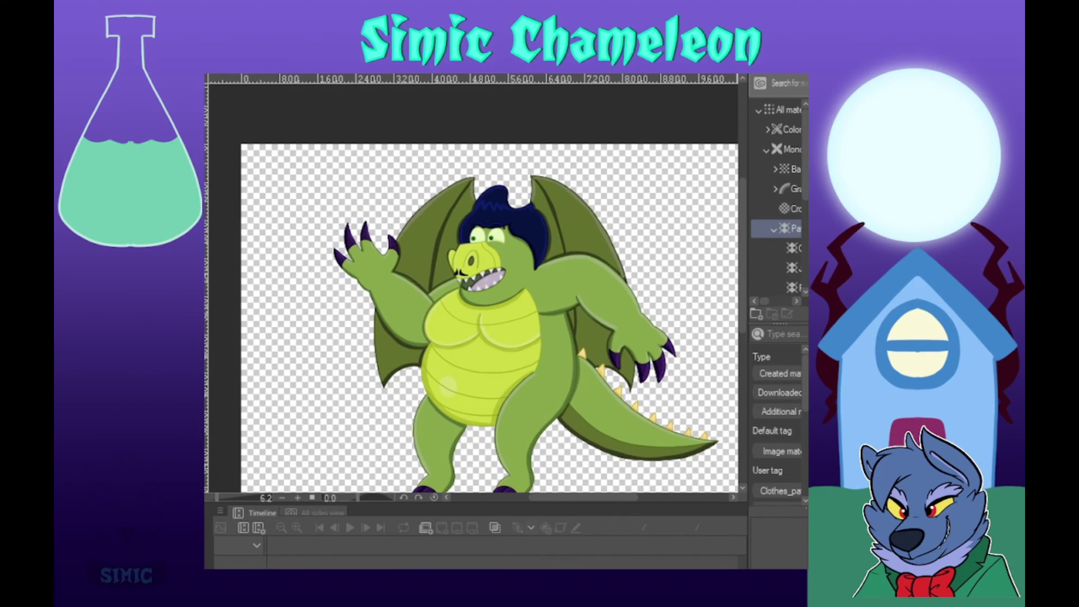
Step: Place a large dark red circle behind the raised arm and show the reference pictures again
scroll(477, 314, "down", 3)
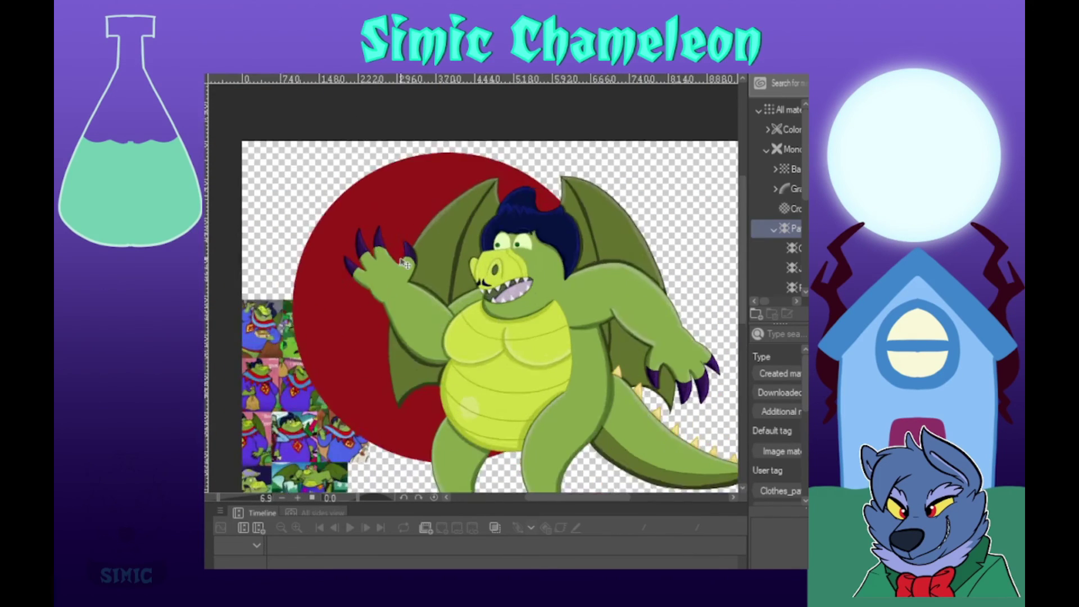
scroll(505, 315, "up", 3)
scroll(512, 315, "down", 3)
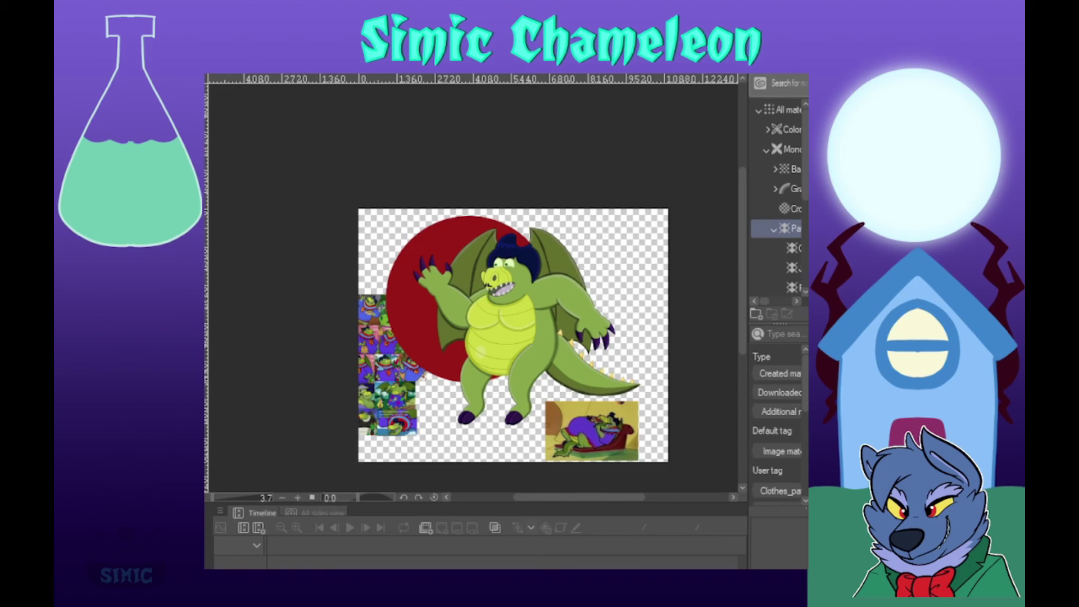
scroll(405, 348, "up", 3)
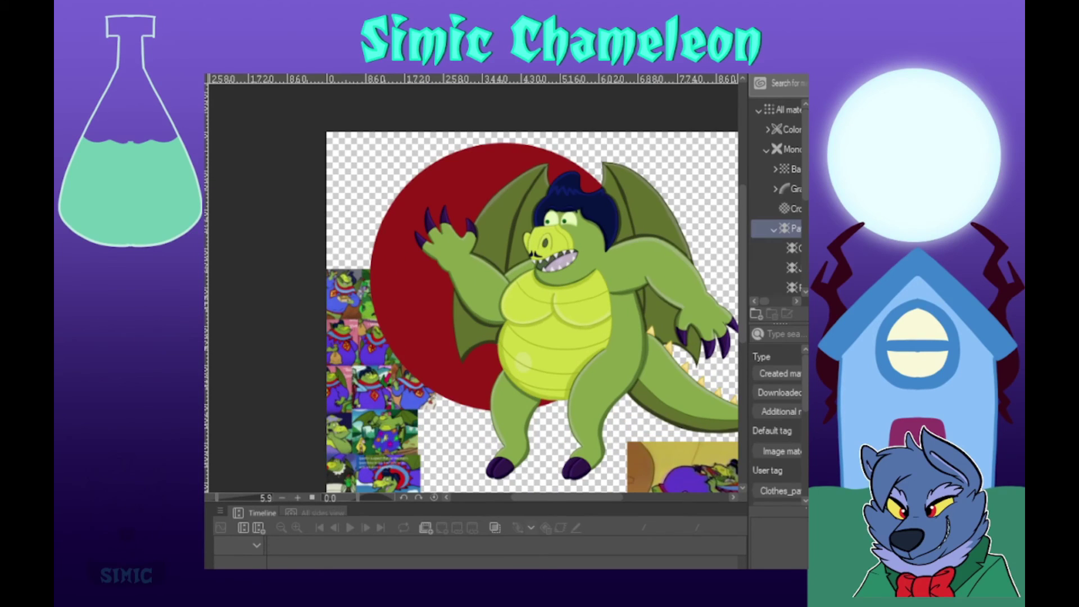
Step: Try to build a blue double helix on the red circle from a wavy curve and its transformed copy
left_click_drag(452, 154, 495, 416)
key("ctrl+c")
key("ctrl+v")
key("ctrl+t")
left_click_drag(478, 225, 471, 224)
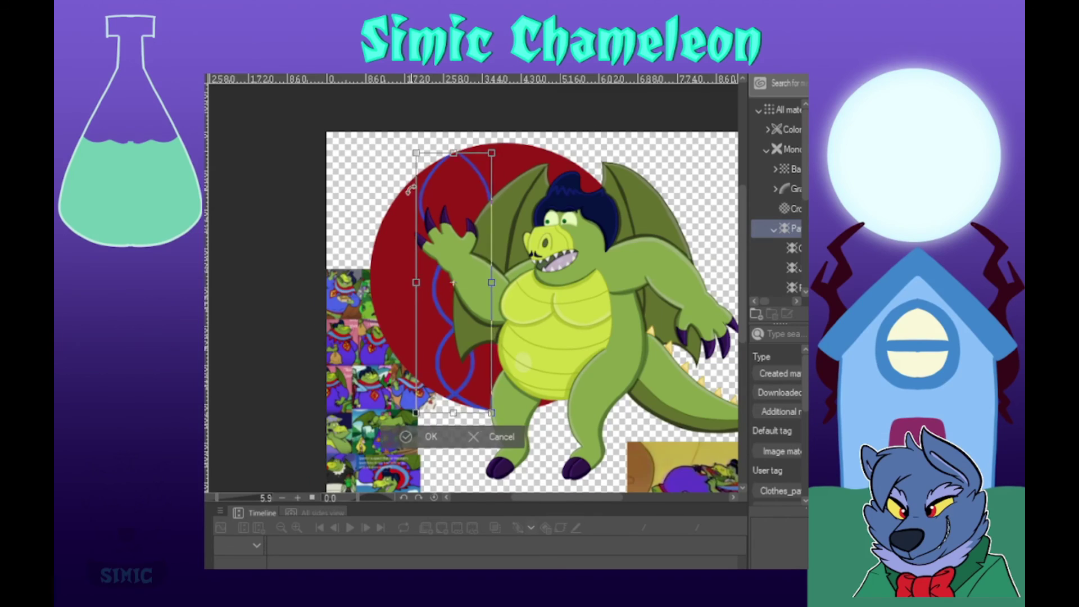
scroll(413, 177, "up", 1)
left_click_drag(410, 177, 377, 195)
left_click_drag(482, 264, 509, 259)
scroll(473, 224, "down", 3)
key("Escape")
key("ctrl+z")
key("ctrl+z")
Step: Place a tilted symmetry ruler across the red circle
scroll(481, 218, "up", 1)
left_click_drag(457, 179, 501, 304)
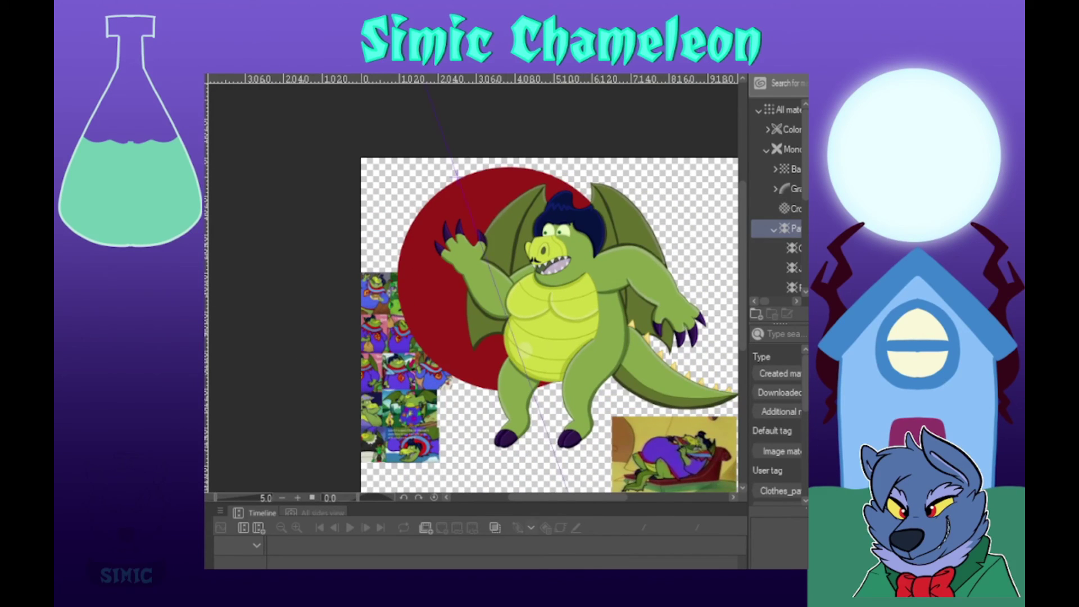
scroll(444, 203, "up", 2)
scroll(465, 161, "down", 2)
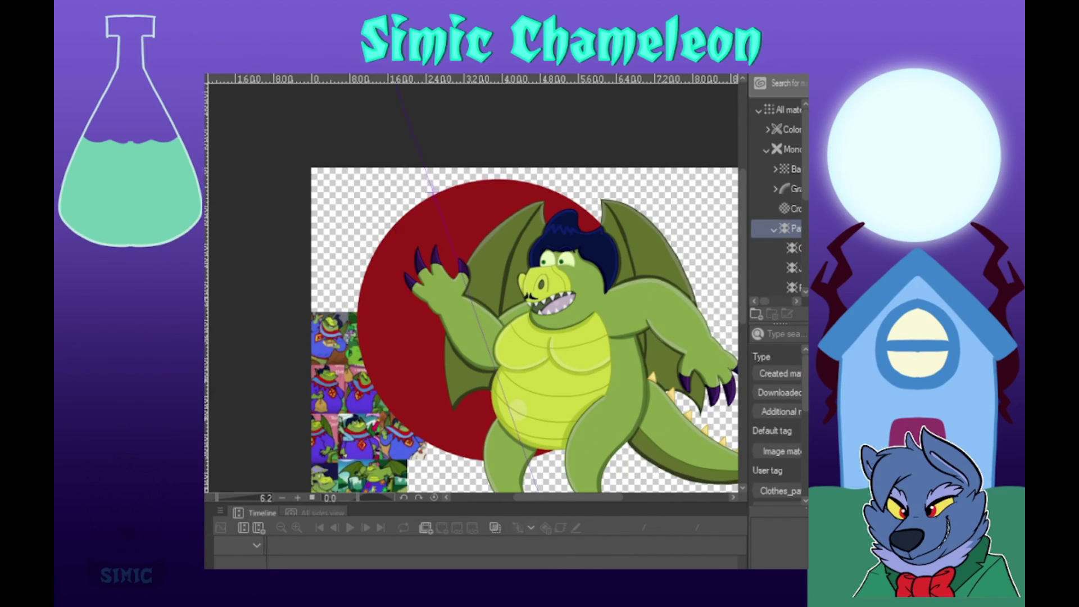
Step: Try out mirrored blue helix strands on the red circle along the tilted symmetry ruler
key("ctrl+z")
mouse_move(478, 192)
left_mouse_down()
mouse_move(556, 413)
mouse_move(449, 267)
left_mouse_up()
key("ctrl+z")
key("ctrl+z")
mouse_move(389, 233)
left_mouse_down()
mouse_move(498, 267)
mouse_move(555, 423)
left_mouse_up()
key("ctrl+z")
left_click_drag(399, 220, 488, 256)
scroll(371, 200, "up", 3)
left_click_drag(630, 171, 548, 221)
key("ctrl+z")
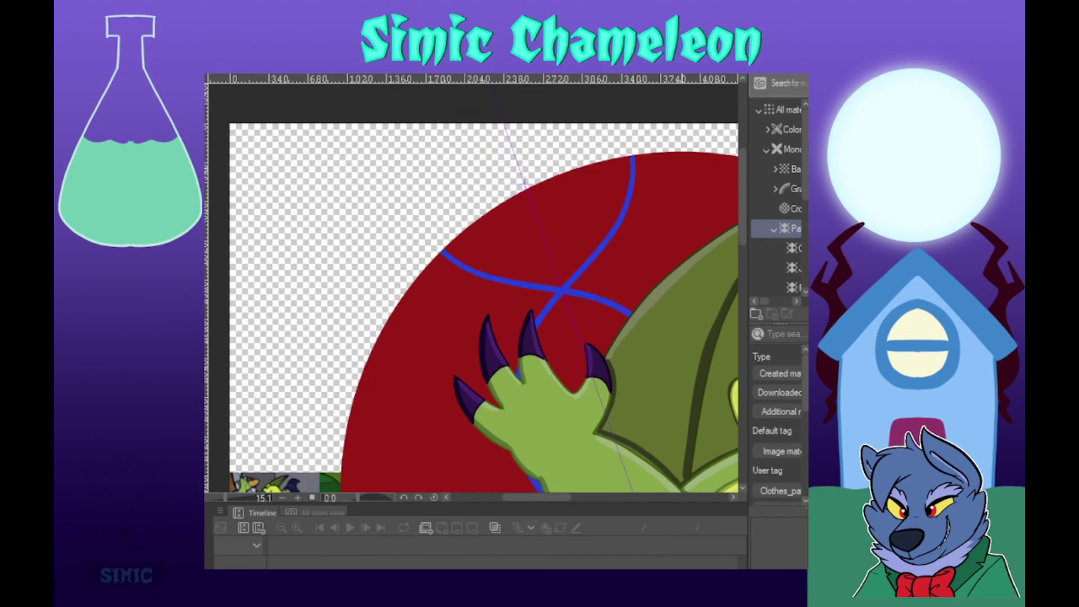
Step: Clear the tilted helix strands and set the symmetry ruler upright through the centre of the red circle
scroll(483, 226, "down", 3)
scroll(415, 186, "down", 3)
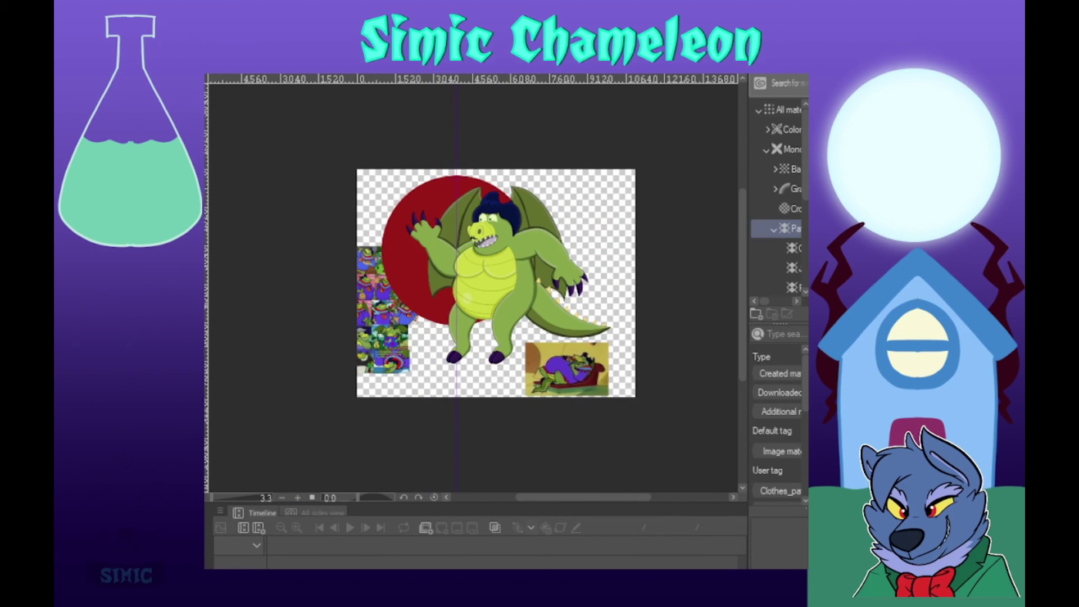
scroll(450, 166, "up", 3)
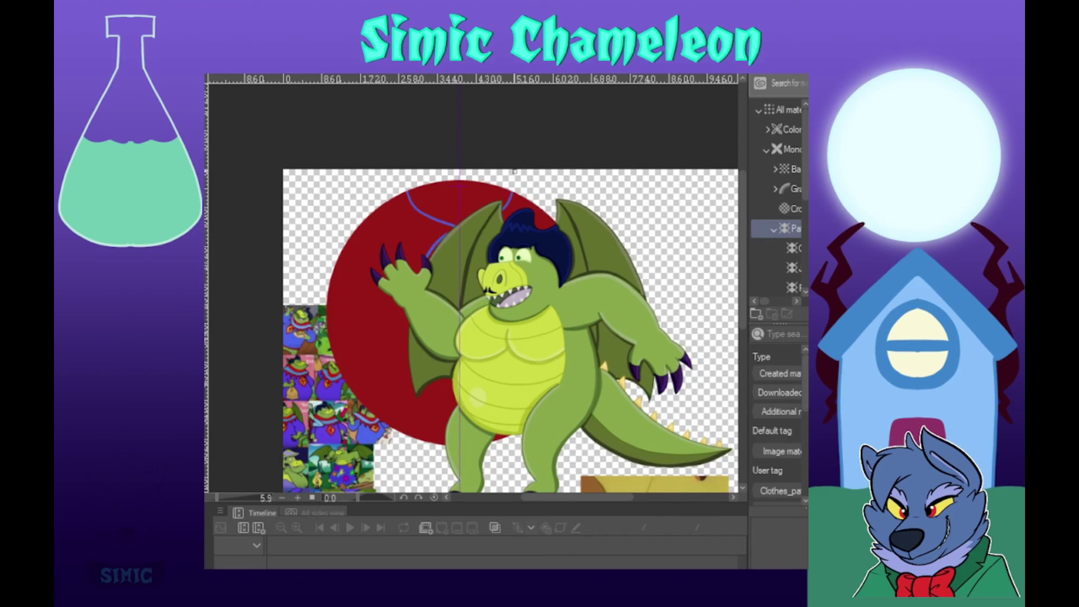
left_click_drag(507, 260, 490, 447)
key("ctrl+z")
mouse_move(415, 186)
left_mouse_down()
mouse_move(514, 261)
mouse_move(454, 228)
left_mouse_up()
key("ctrl+z")
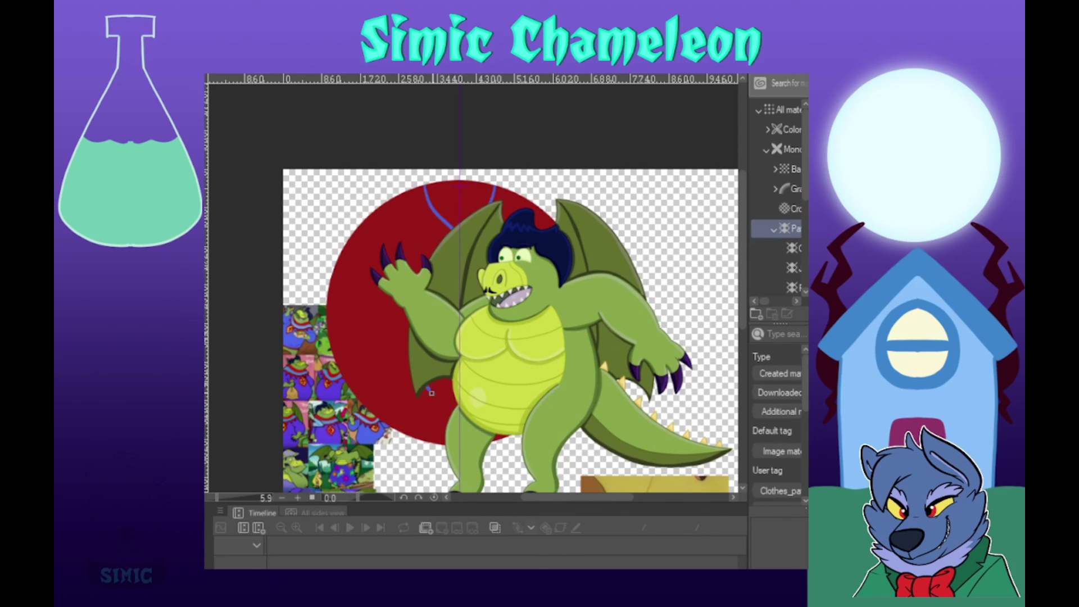
key("ctrl+z")
Step: Hide the character, then draw a mirrored blue double helix down the red circle with magenta rungs between its strands
scroll(404, 278, "up", 2)
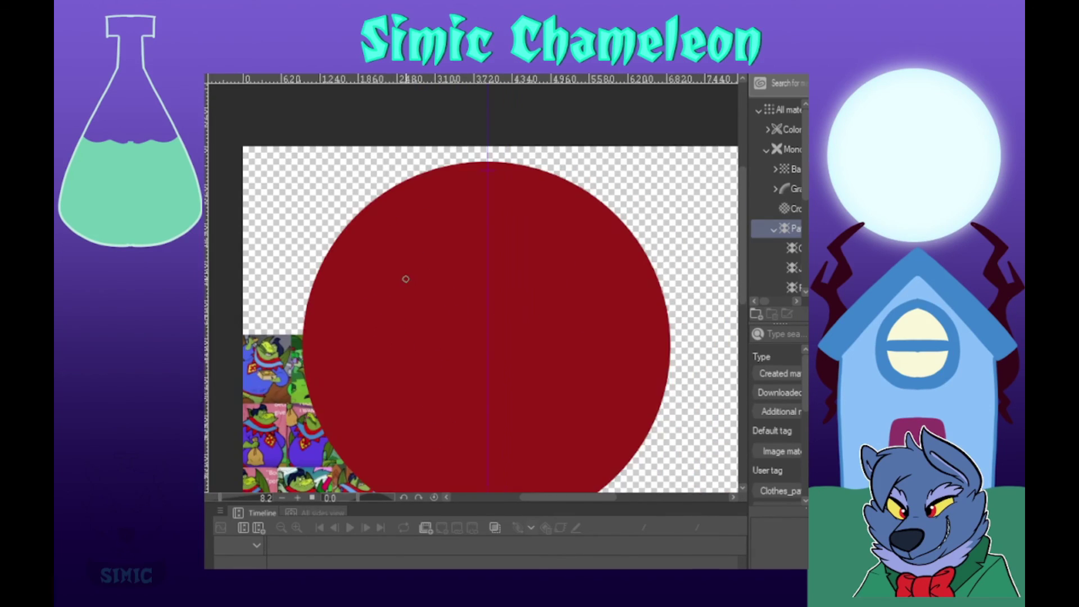
left_click_drag(532, 253, 429, 506)
left_click_drag(487, 393, 509, 328)
left_click_drag(450, 117, 508, 116)
left_click_drag(470, 183, 508, 181)
left_click_drag(439, 233, 508, 234)
left_click_drag(442, 283, 509, 285)
left_click_drag(472, 317, 509, 318)
left_click_drag(479, 366, 508, 365)
left_click_drag(453, 409, 509, 410)
Step: Add mirrored green rungs between the magenta ones along the whole helix
mouse_move(466, 136)
left_mouse_down()
mouse_move(508, 137)
mouse_move(528, 170)
left_mouse_up()
left_click_drag(449, 213, 568, 212)
left_click_drag(438, 262, 579, 261)
left_click_drag(454, 301, 561, 300)
left_click_drag(462, 386, 552, 385)
left_click_drag(448, 435, 566, 434)
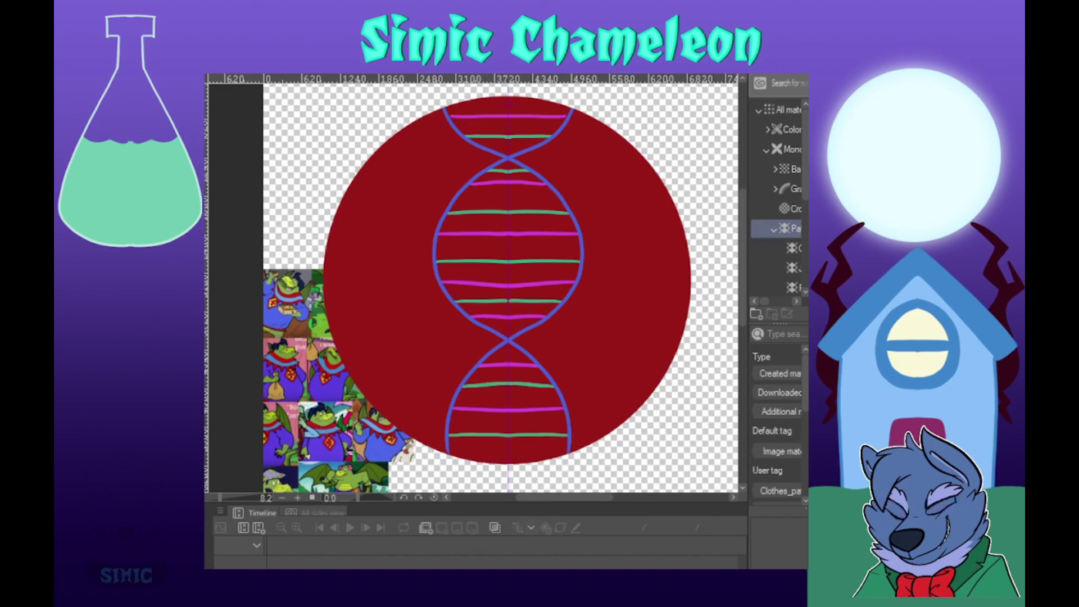
Step: Draw mirrored light blue zigzag lines following both outer sides of the helix down the circle
scroll(405, 342, "up", 1)
mouse_move(449, 112)
left_mouse_down()
mouse_move(450, 127)
mouse_move(499, 171)
left_mouse_up()
mouse_move(499, 175)
left_mouse_down()
mouse_move(441, 262)
mouse_move(491, 374)
left_mouse_up()
mouse_move(491, 382)
left_mouse_down()
mouse_move(505, 247)
mouse_move(464, 346)
left_mouse_up()
Step: Rotate the helix and its zigzag lines so they run diagonally from the circle's upper left to its lower right
scroll(356, 353, "down", 5)
key("ctrl+t")
left_click_drag(563, 150, 479, 108)
key("Return")
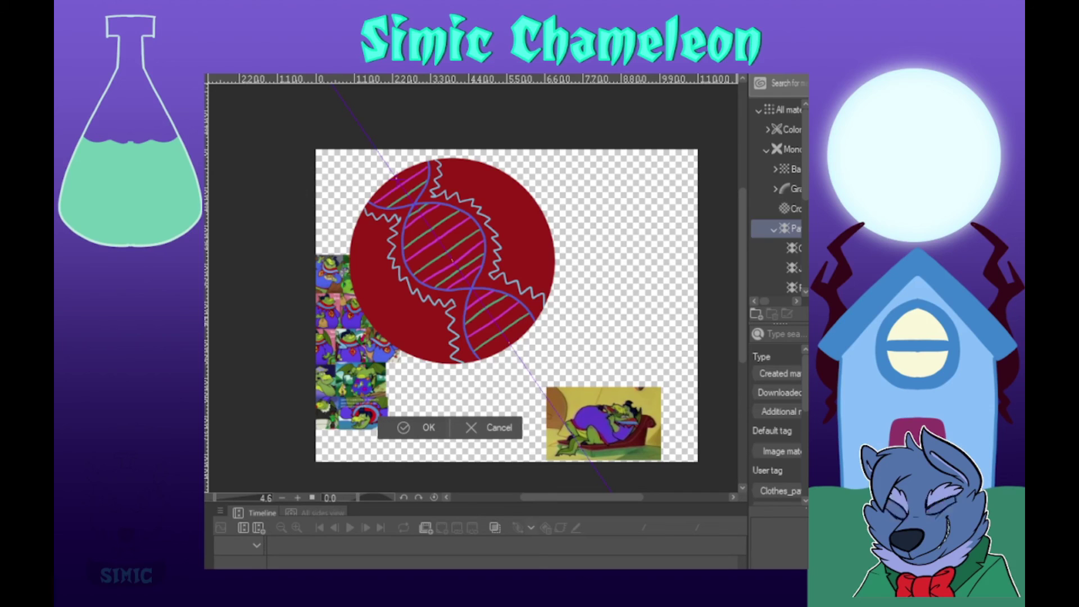
key("Return")
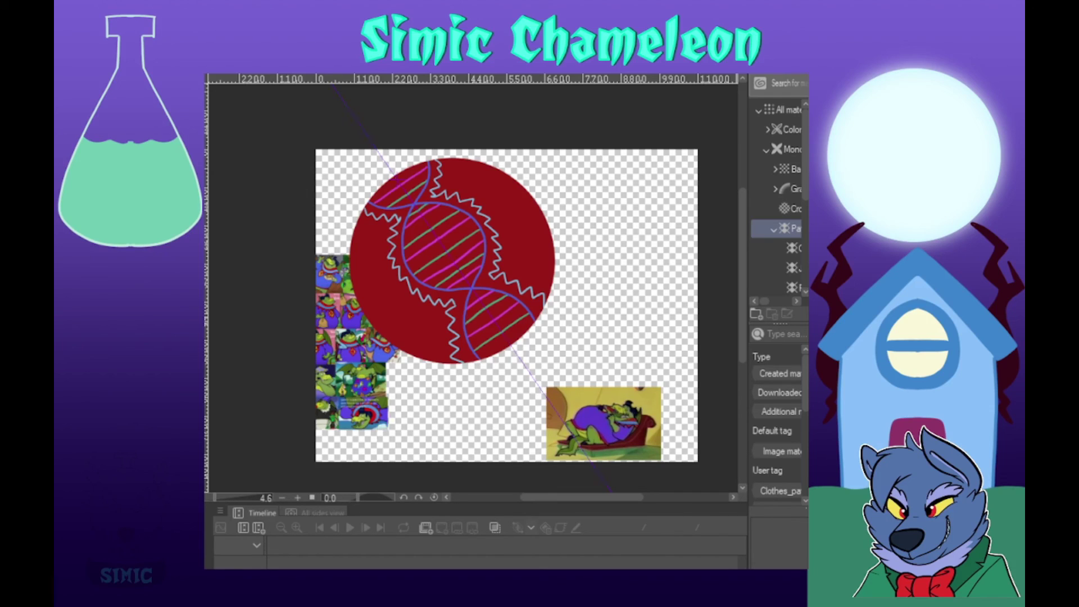
Step: Show the character again and dab lavender, dark purple and black colour swatches on the empty canvas beside it
key("ctrl+v")
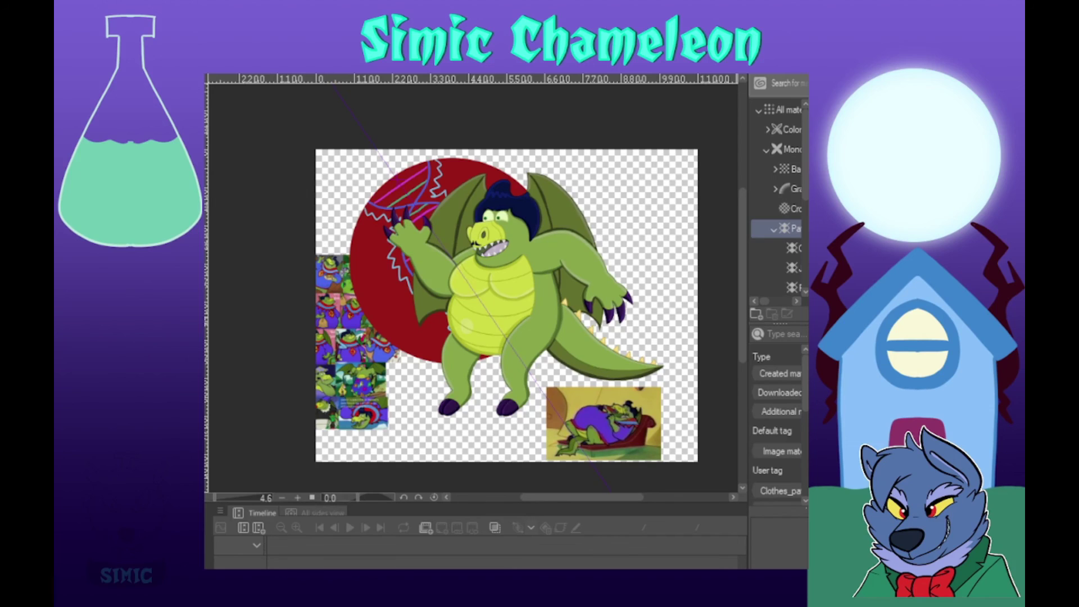
left_click_drag(429, 189, 612, 201)
scroll(487, 195, "up", 3)
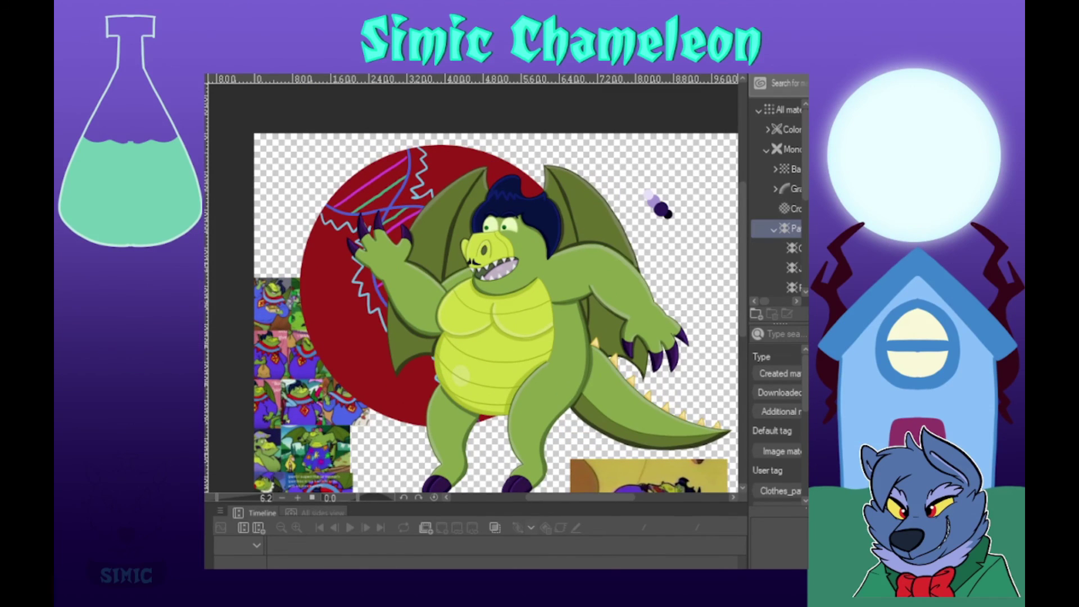
left_click_drag(572, 256, 566, 253)
scroll(530, 220, "down", 2)
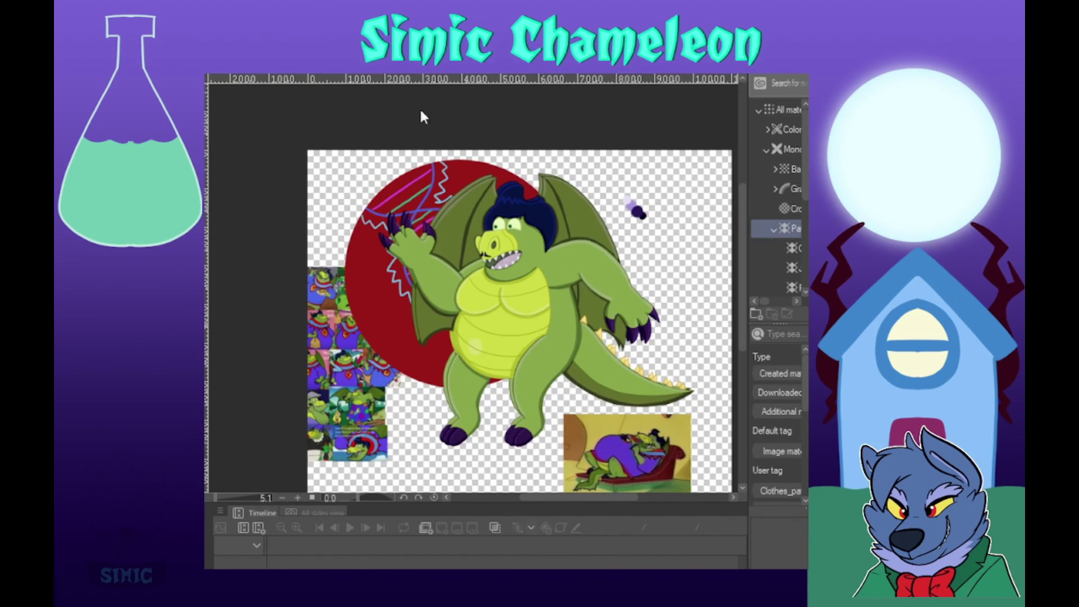
Step: Hide the character, shade the circle's lower-left rim with a darker red crescent and add a pale vertical streak
scroll(446, 181, "up", 3)
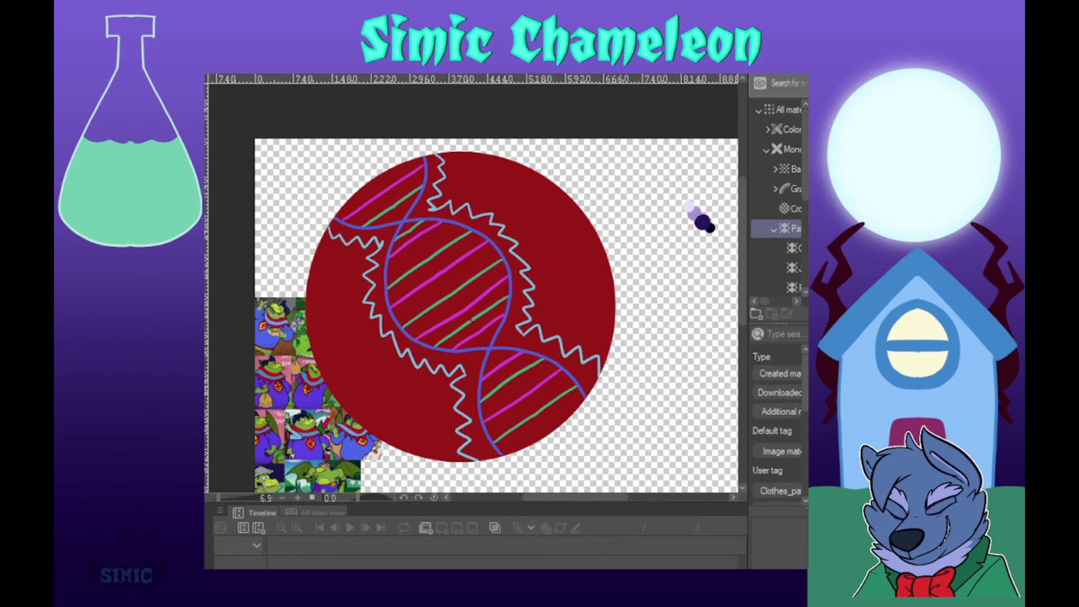
left_click_drag(472, 315, 442, 296)
left_click_drag(292, 231, 567, 370)
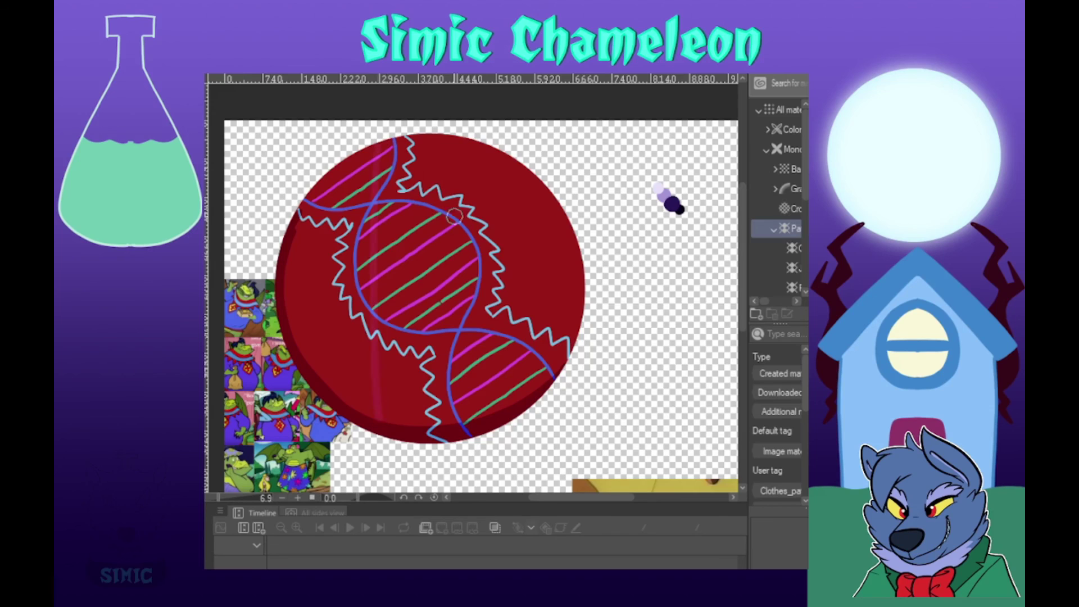
Step: Hide the reference pictures and show the character again in front of the shaded circle
scroll(515, 273, "down", 2)
scroll(464, 271, "up", 2)
scroll(399, 231, "down", 3)
scroll(411, 174, "up", 2)
scroll(456, 222, "up", 3)
scroll(405, 169, "down", 3)
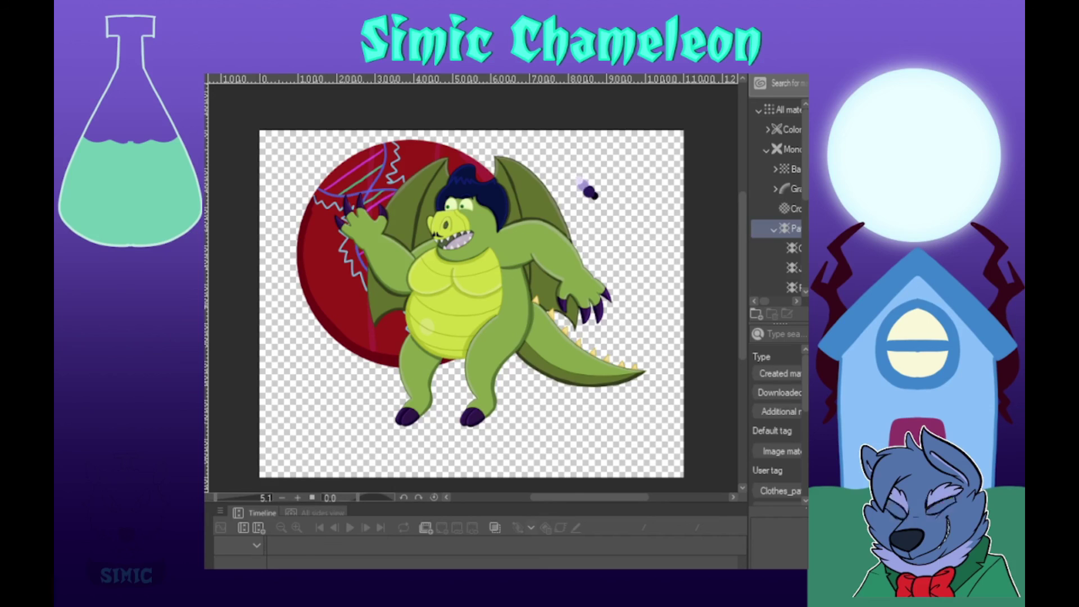
scroll(664, 215, "down", 1)
scroll(341, 233, "up", 4)
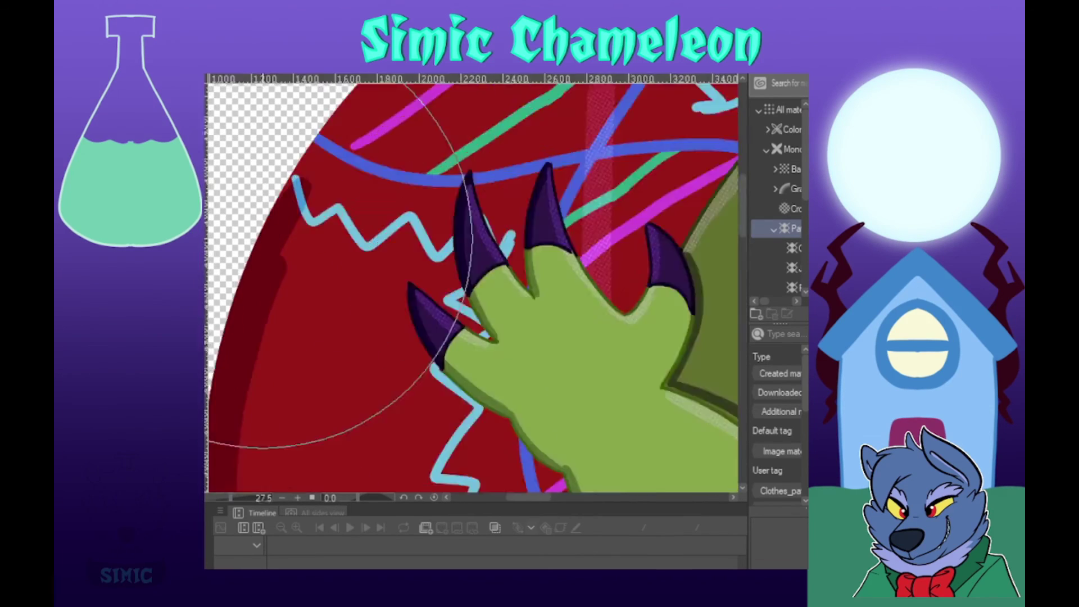
Step: Add another pale vertical streak and a pinkish highlight along the circle's upper-right rim
scroll(342, 232, "down", 4)
scroll(341, 232, "up", 3)
scroll(615, 263, "down", 3)
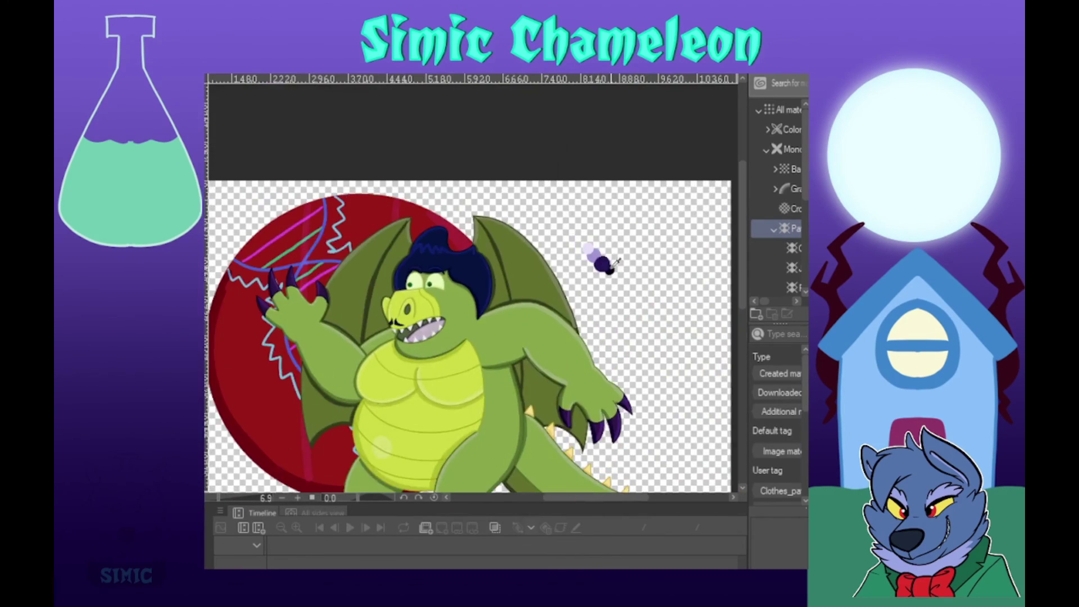
scroll(298, 362, "down", 3)
scroll(298, 361, "up", 2)
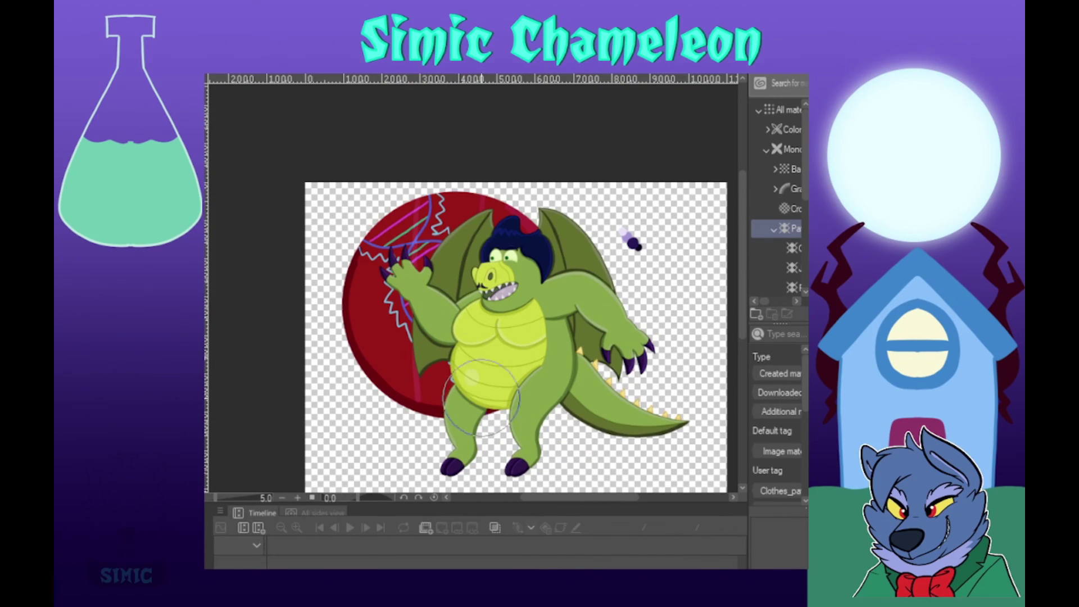
scroll(444, 234, "up", 3)
scroll(450, 226, "down", 3)
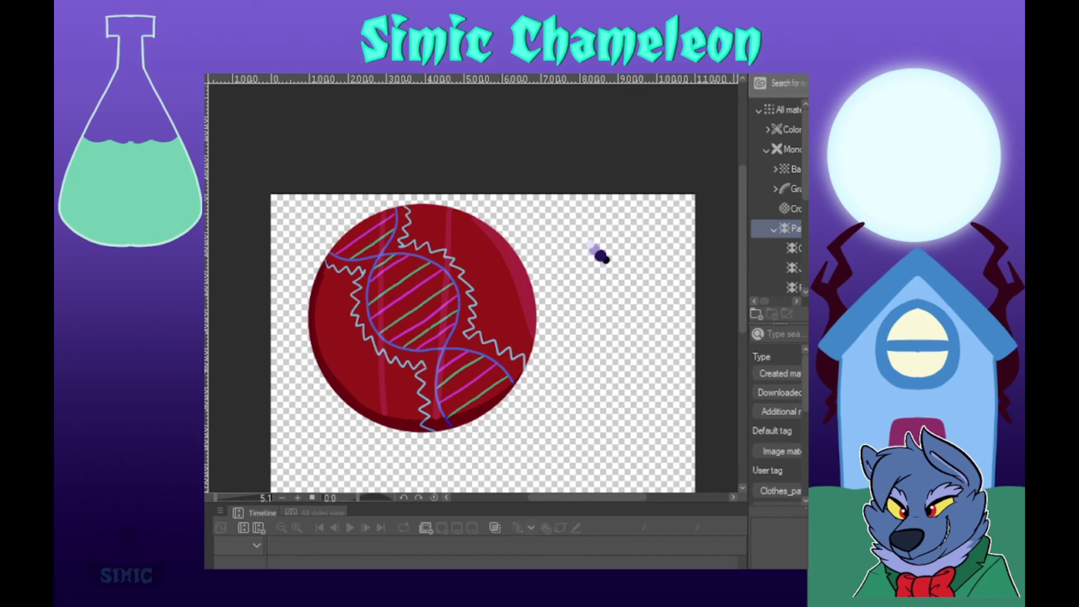
scroll(600, 255, "up", 3)
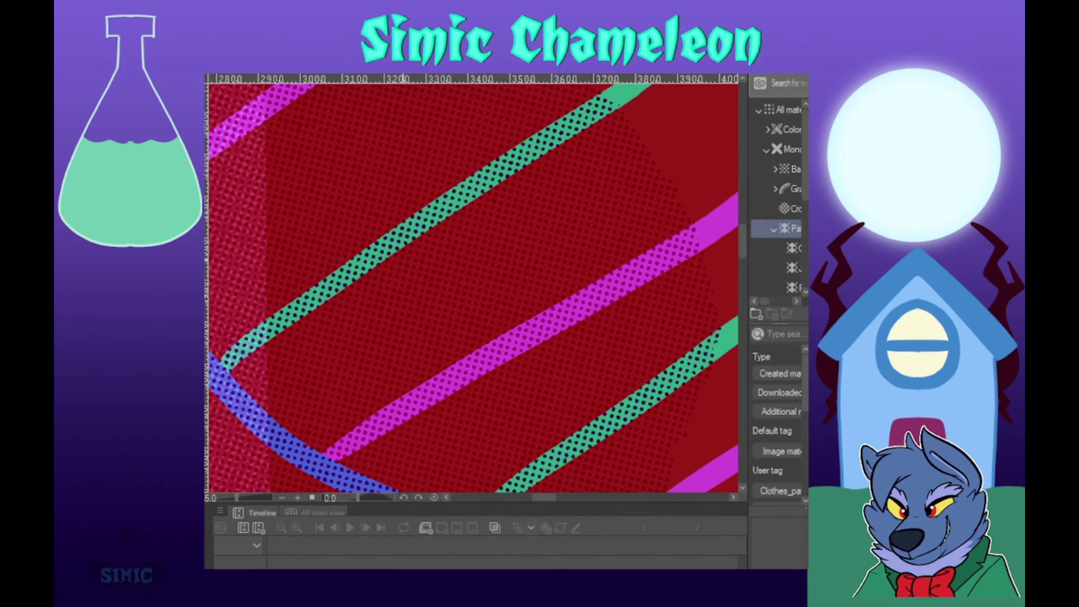
scroll(213, 376, "down", 4)
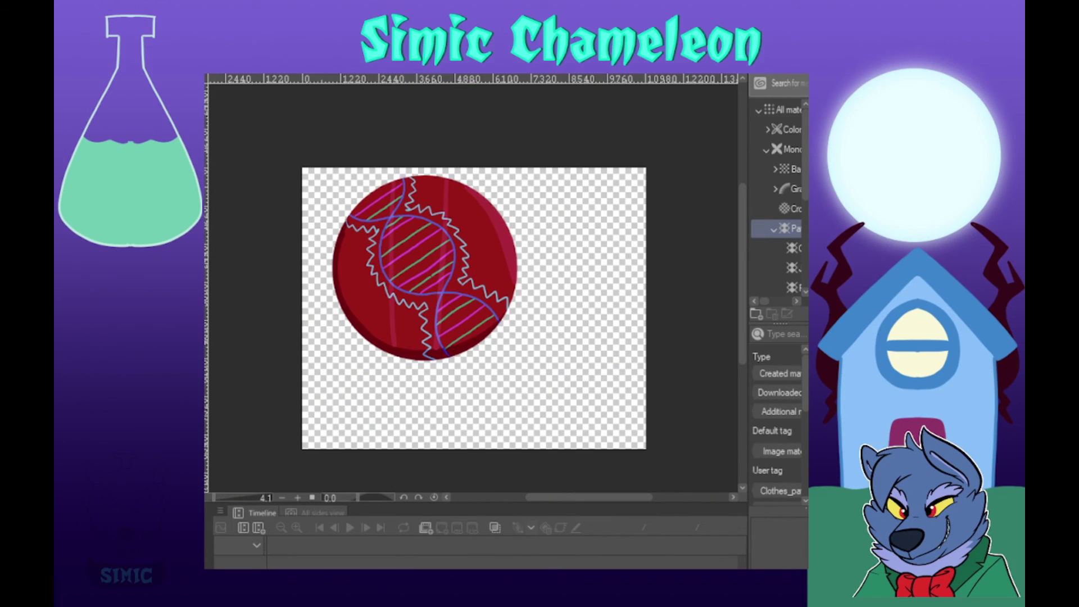
Step: Paint a dark purple shadow band behind the character, following its wings, hair and body outline
scroll(428, 186, "up", 6)
scroll(365, 251, "down", 2)
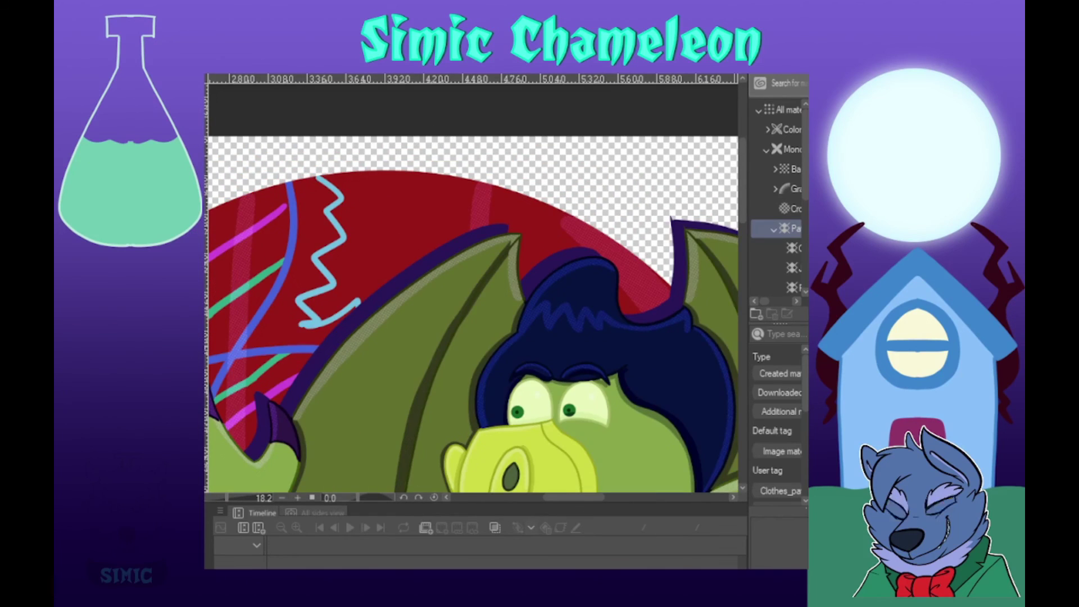
scroll(559, 282, "down", 5)
scroll(428, 299, "down", 3)
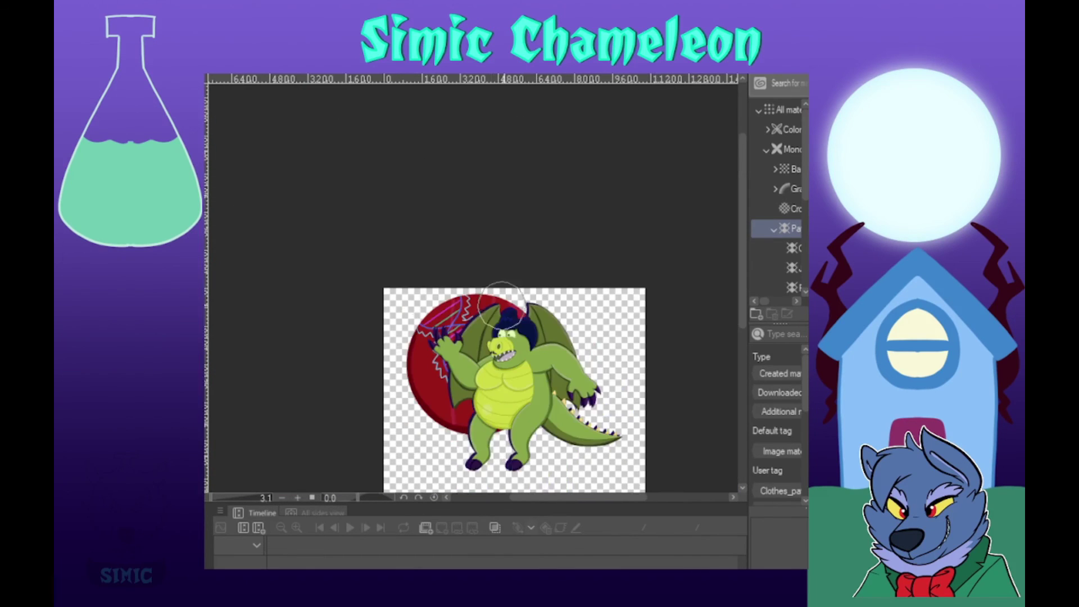
scroll(513, 280, "up", 4)
scroll(506, 180, "up", 1)
scroll(523, 435, "down", 3)
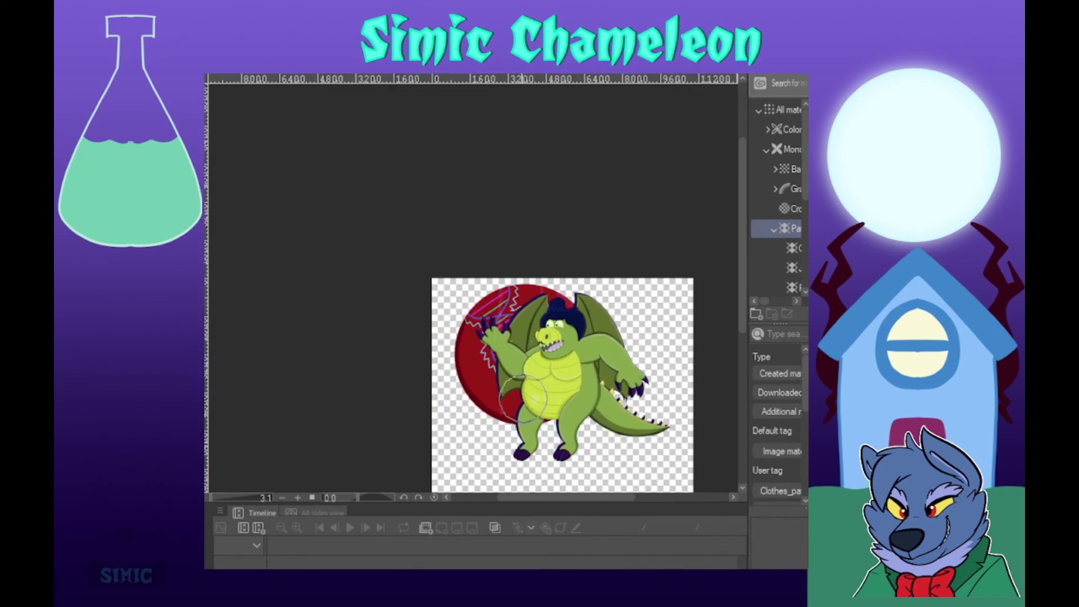
Step: Limit the character's cast shadow to the red circle and render it as a dark red dotted tone
scroll(472, 313, "up", 4)
scroll(417, 345, "down", 4)
scroll(447, 258, "up", 5)
scroll(447, 259, "down", 4)
scroll(421, 164, "up", 1)
scroll(422, 164, "down", 1)
scroll(478, 391, "up", 1)
scroll(491, 313, "down", 3)
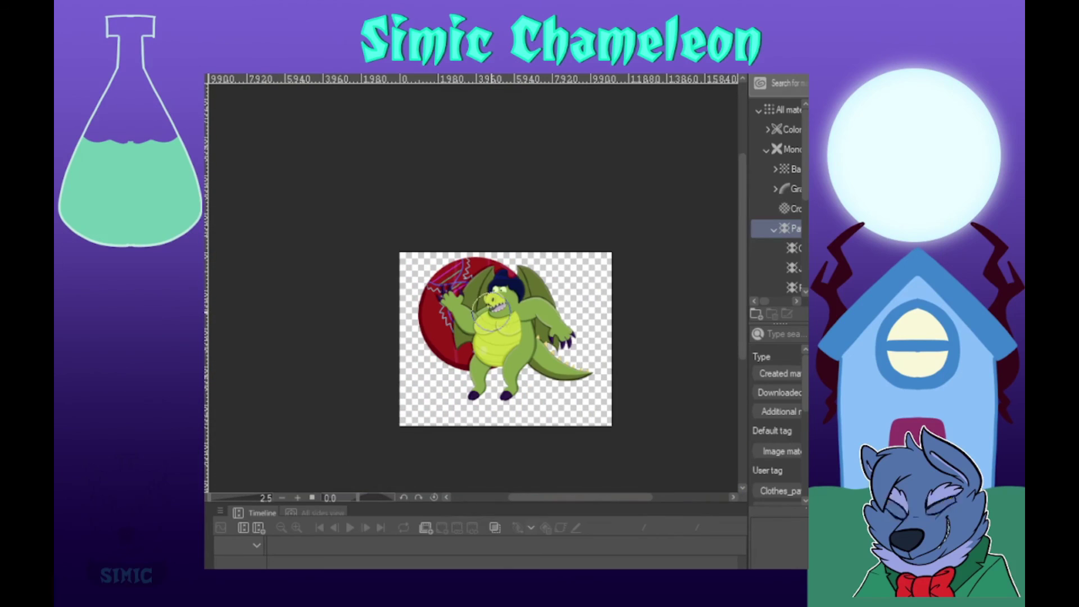
scroll(510, 321, "up", 1)
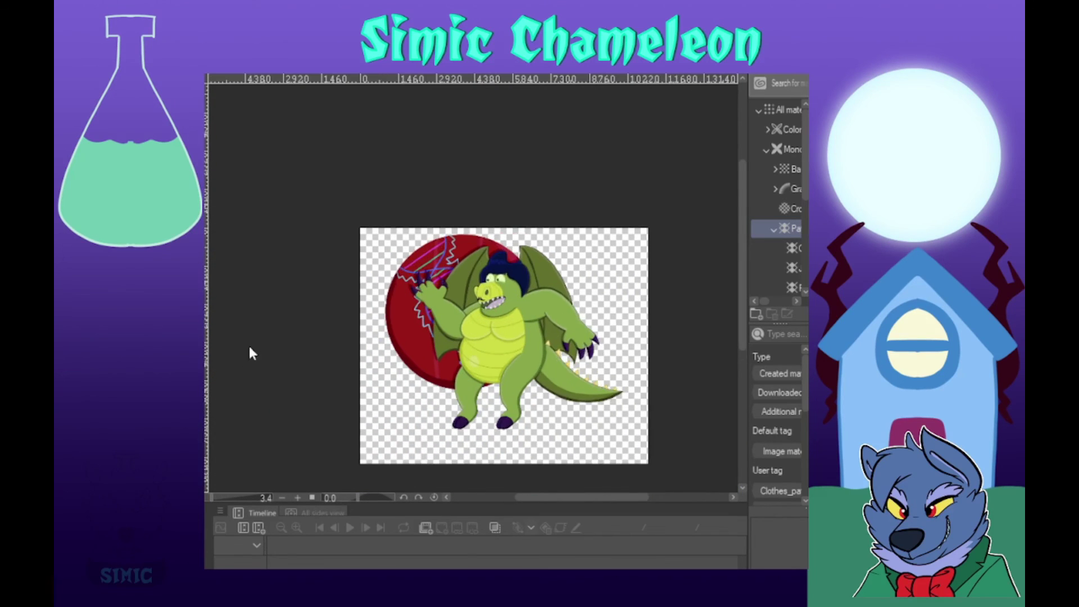
scroll(502, 259, "up", 7)
scroll(388, 313, "down", 7)
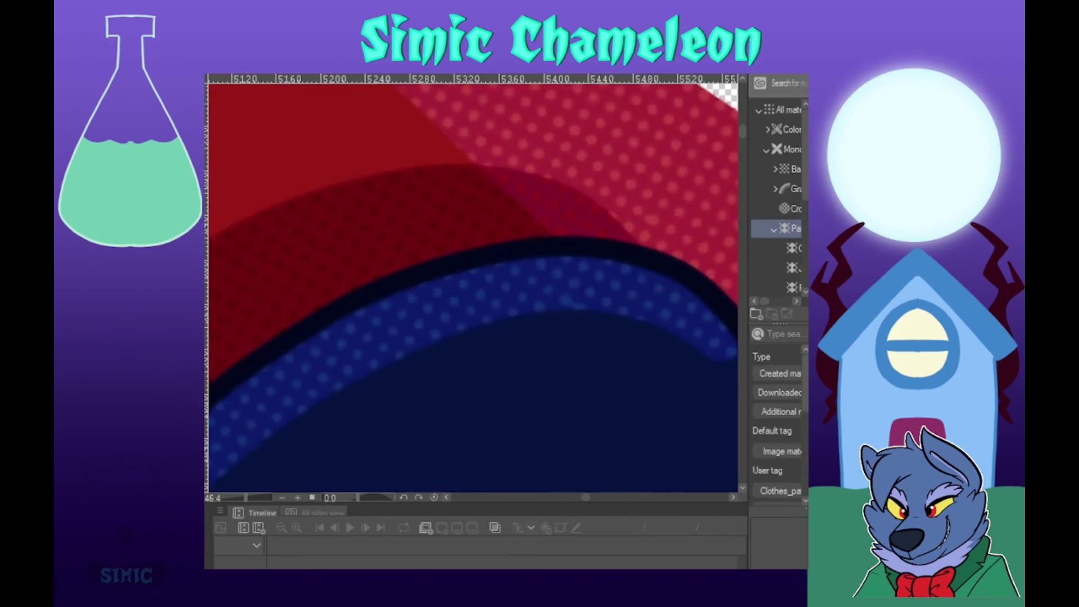
Step: Add an outer border around the character and circle, trying white before settling on crimson
scroll(554, 282, "up", 2)
left_click(514, 276)
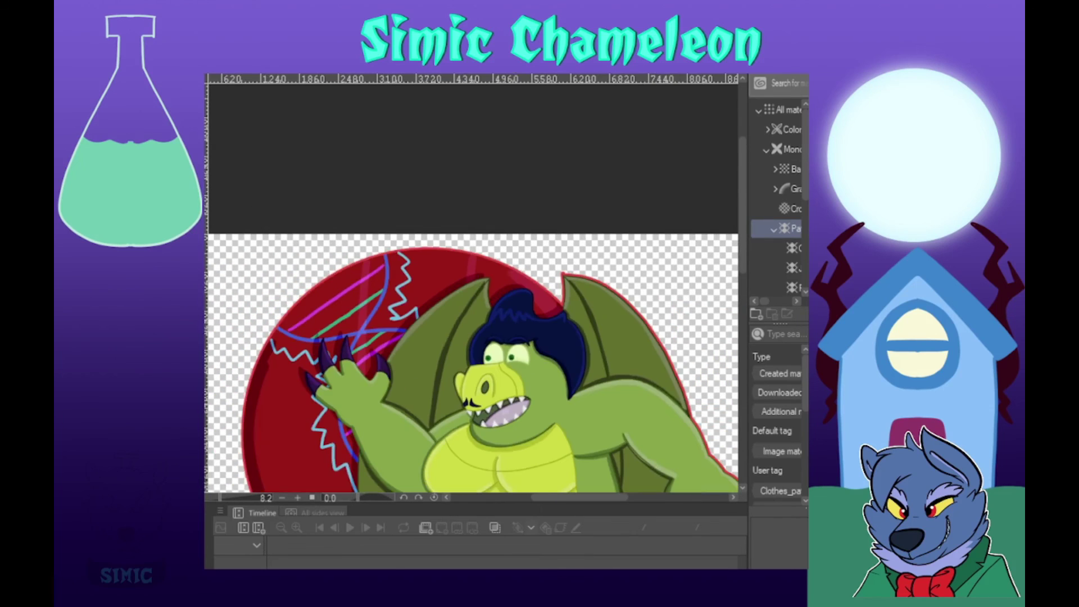
scroll(664, 231, "down", 1)
scroll(608, 378, "up", 4)
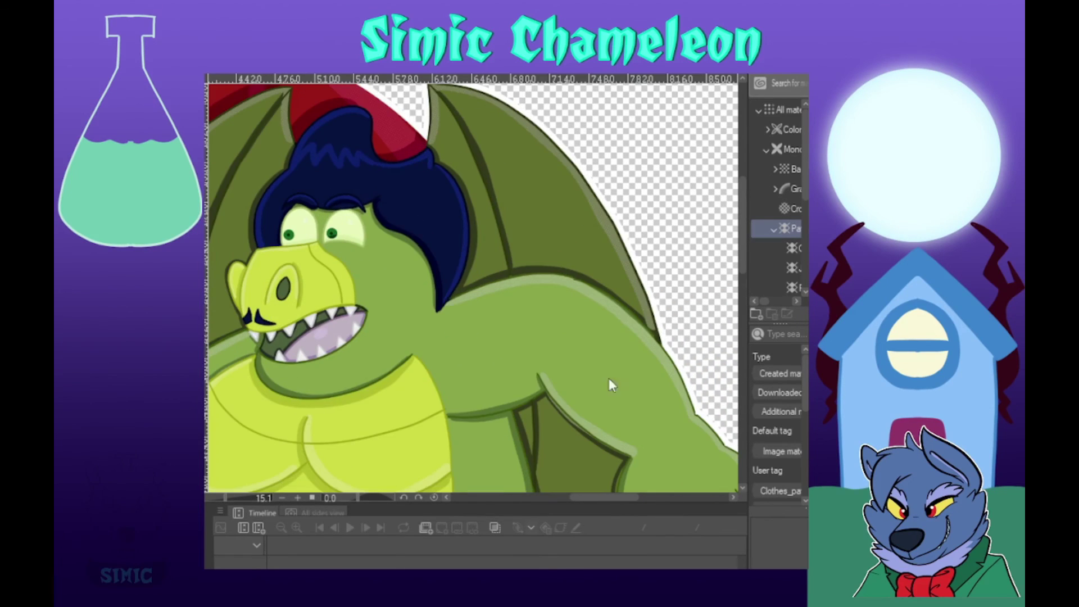
scroll(550, 207, "down", 5)
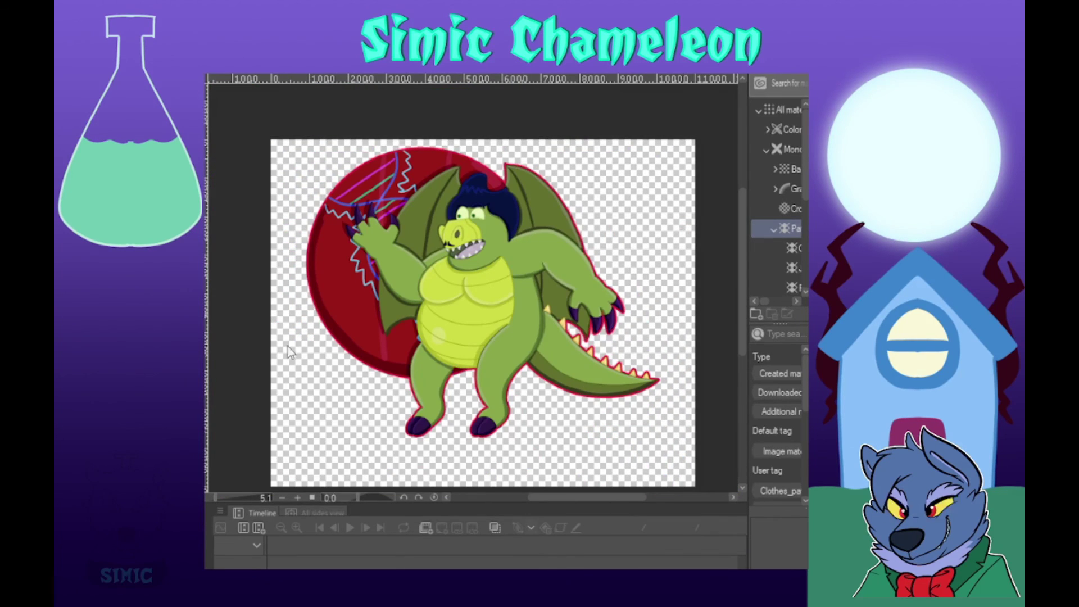